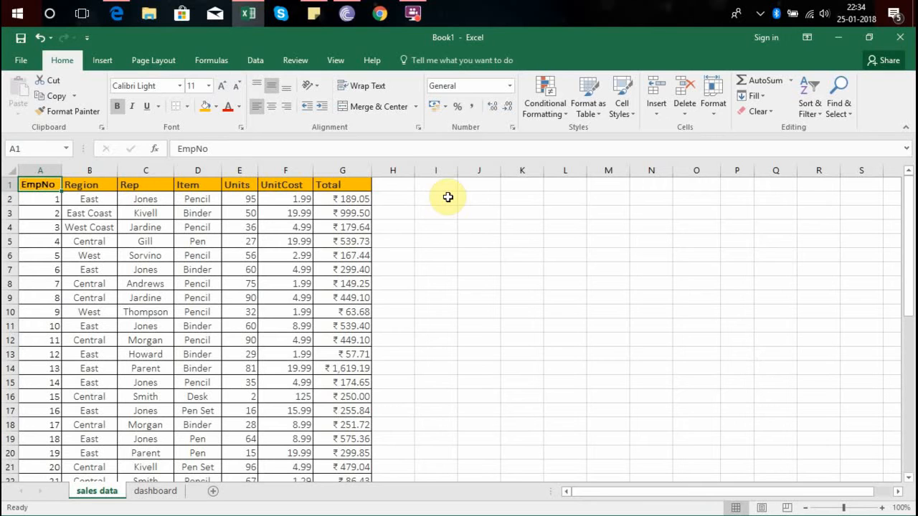
Step: Examine the column headers and first record of the sales data sheet, from EmpNo through Total
key("Down")
key("Down")
key("Down")
key("Up")
key("Up")
key("Up")
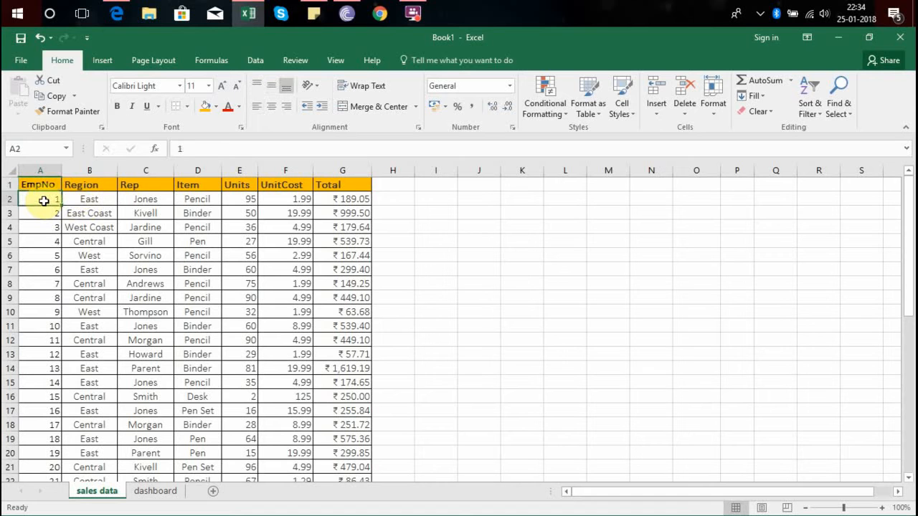
key("Right")
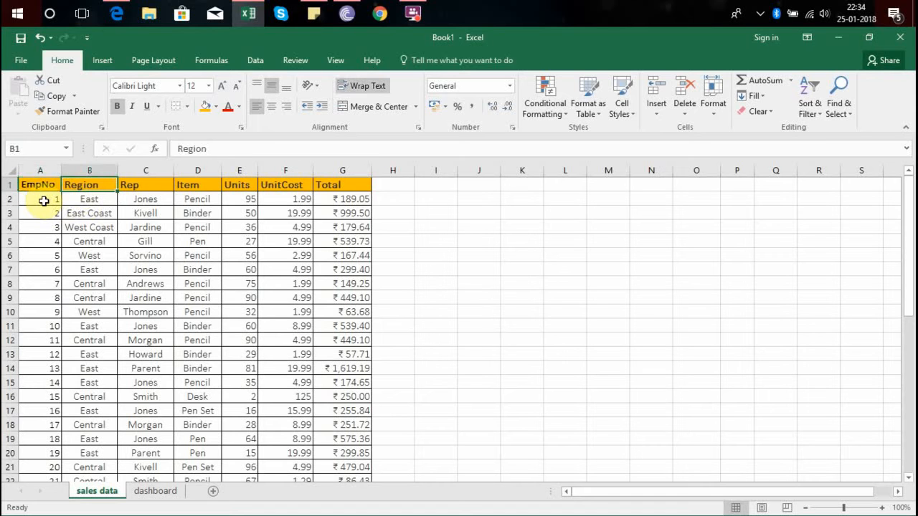
key("Left")
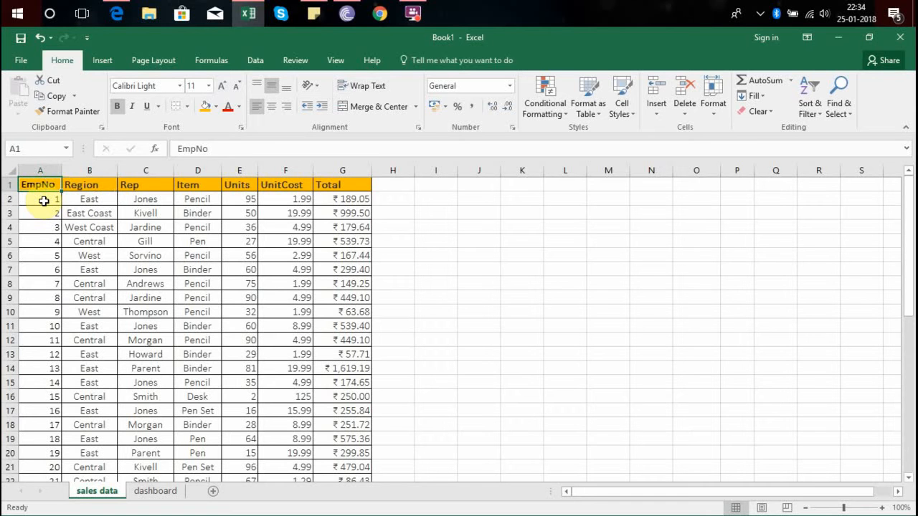
key("Right")
key("Right")
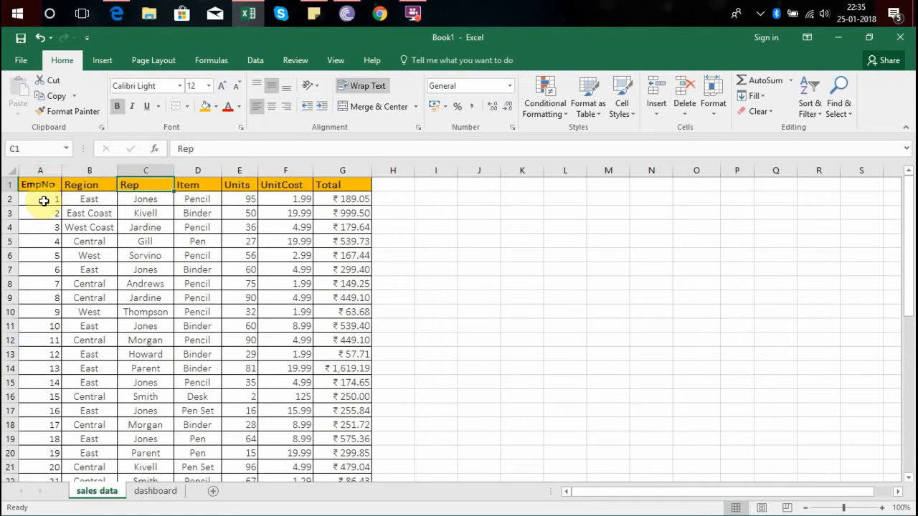
key("Right")
key("Right")
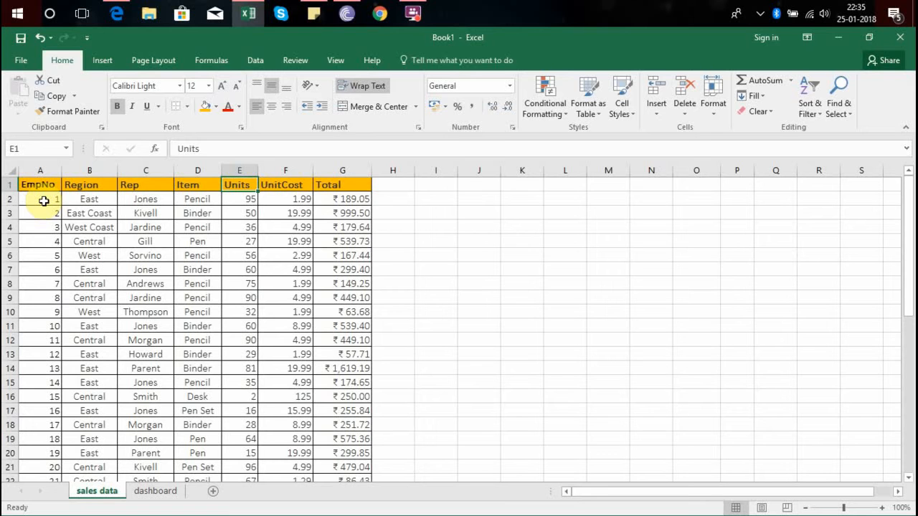
key("Right")
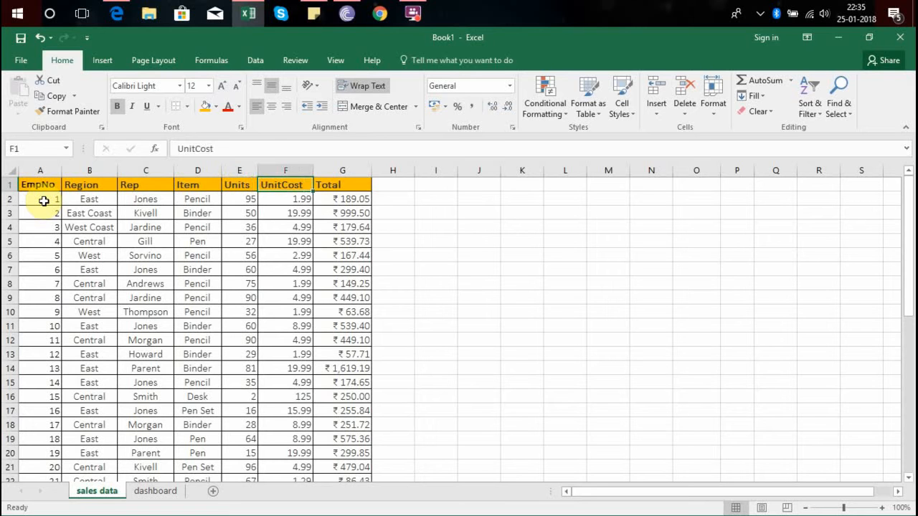
key("Right")
key("Left")
key("Down")
key("Left")
key("Left")
key("Left")
key("Left")
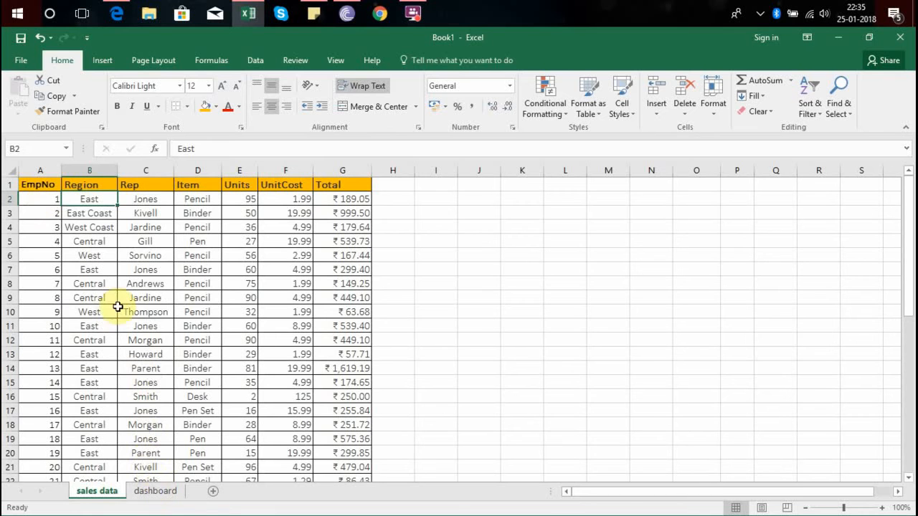
Step: Switch to the dashboard sheet and examine the employee numbers listed under EMPNo
left_click(156, 494)
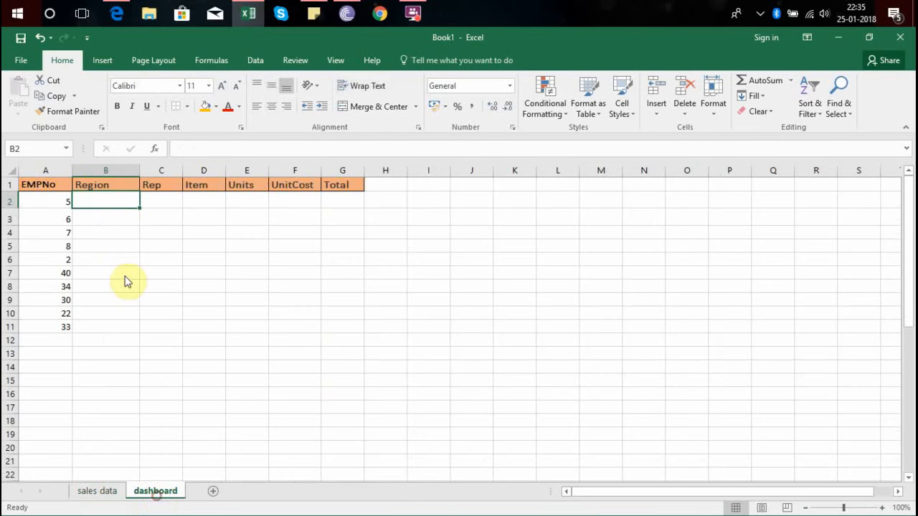
left_click(56, 196)
key("Down")
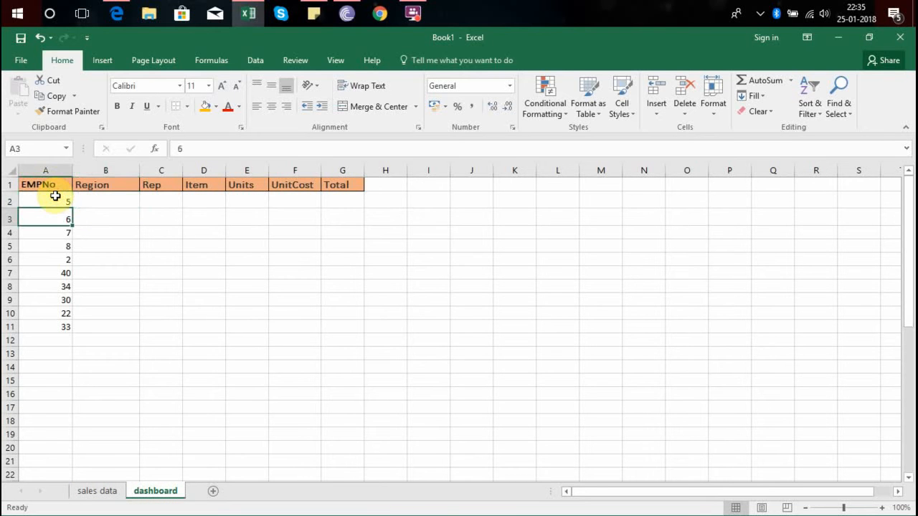
key("Up")
key("Up")
key("Down")
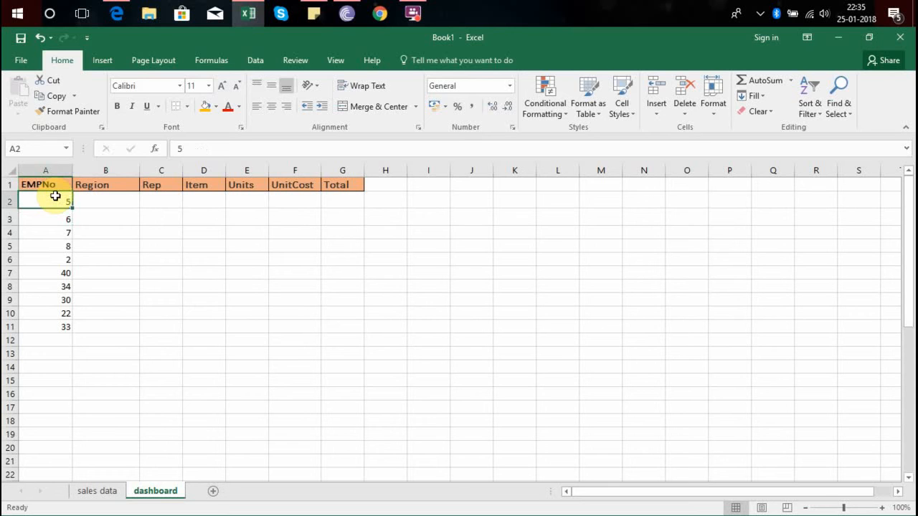
key("Up")
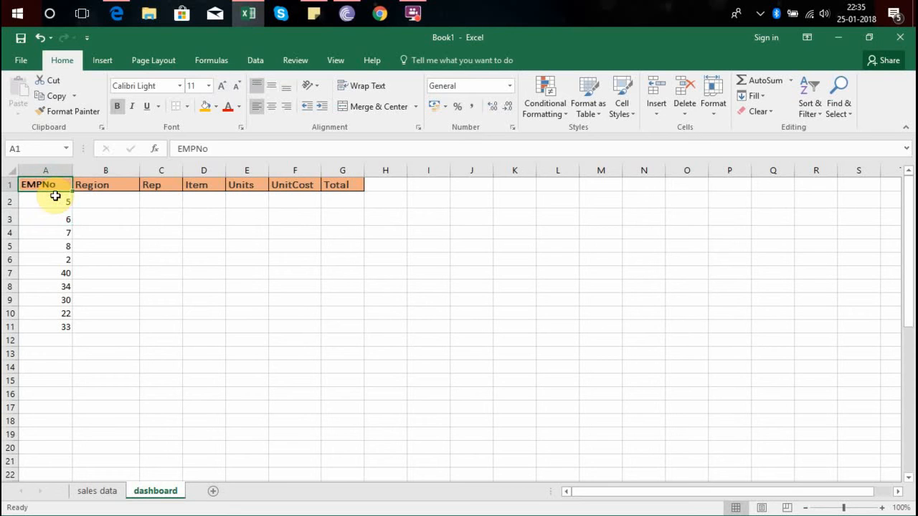
key("Down")
key("Down")
key("Down")
key("Down")
key("Down")
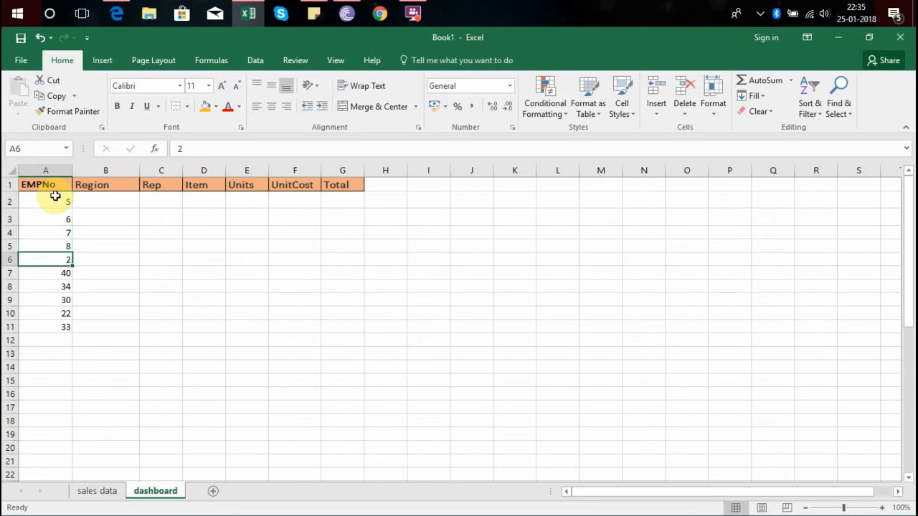
key("Up")
key("Up")
key("Up")
key("Up")
key("Up")
key("Down")
key("Down")
key("Down")
key("Down")
key("Down")
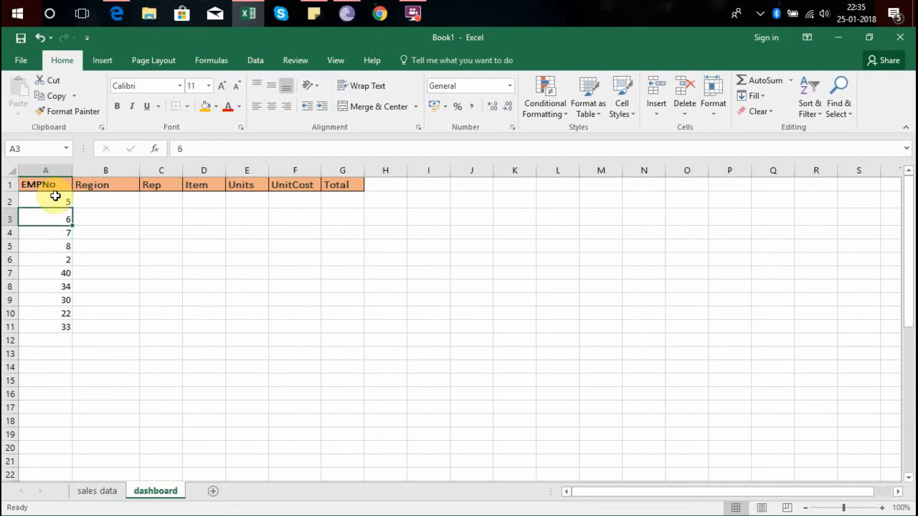
key("Up")
key("Up")
key("Up")
key("Up")
key("Up")
key("Down")
key("Down")
key("Down")
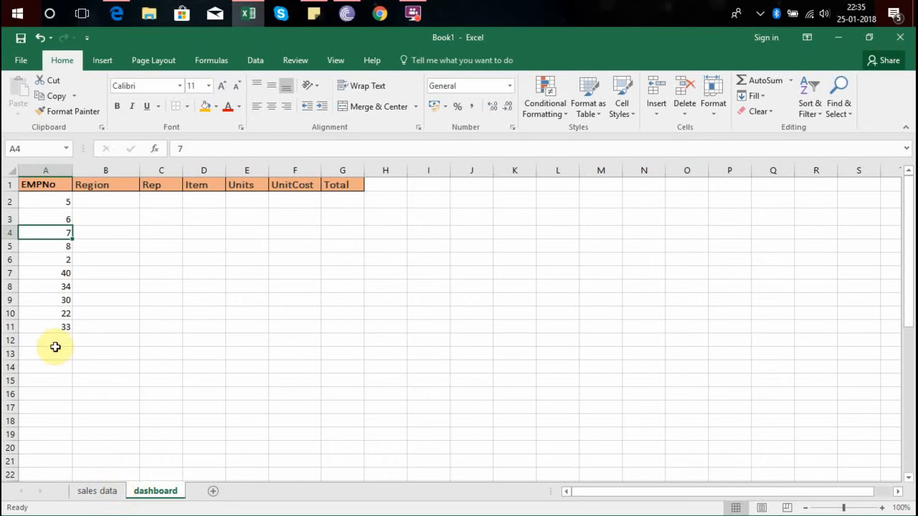
Step: Examine the dashboard's header row from Region through Total, the fields without values for each employee number
left_click(117, 196)
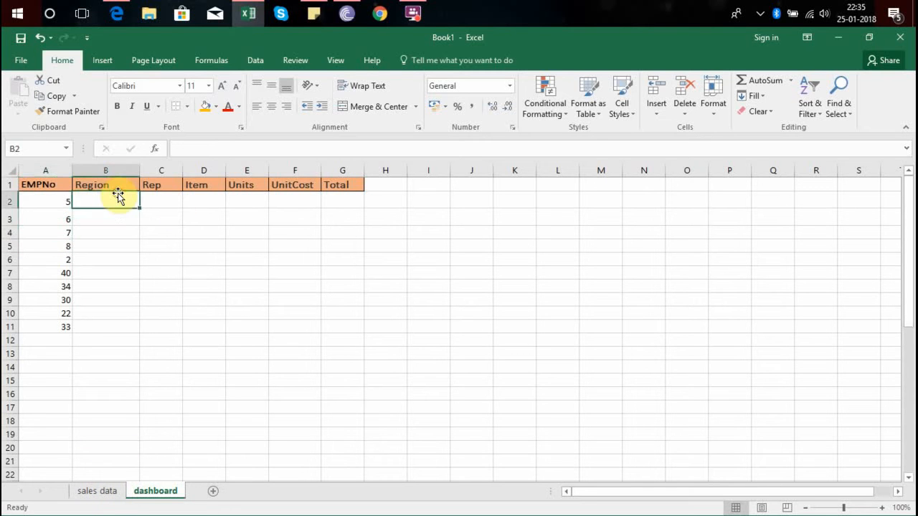
key("Up")
key("Right")
key("Right")
key("Right")
key("Right")
key("Right")
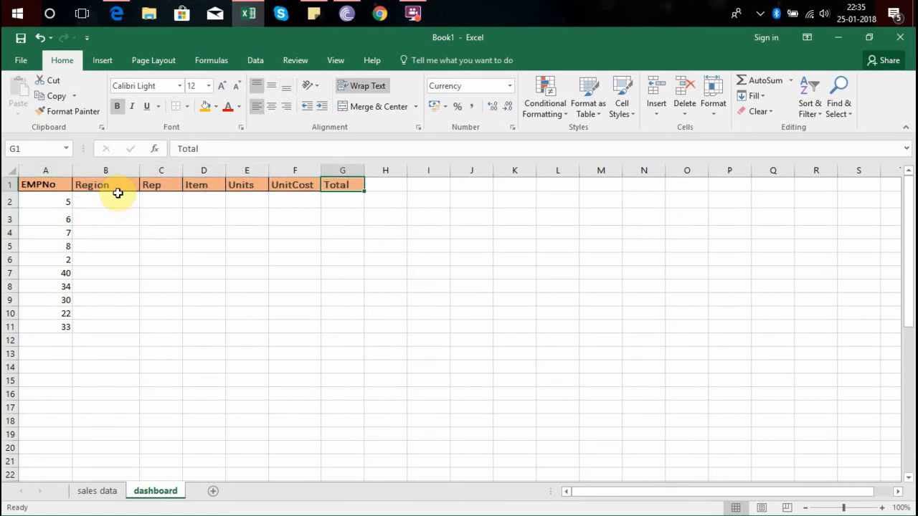
key("Left")
key("Left")
key("Left")
key("Left")
key("Left")
key("Left")
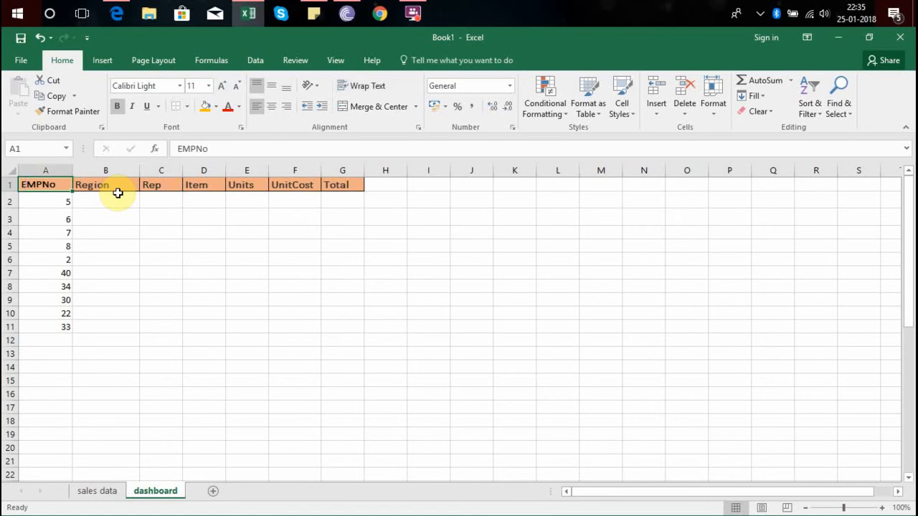
Step: Start a VLOOKUP formula in dashboard cell B2 under Region, using A2 as the lookup value
left_click(120, 199)
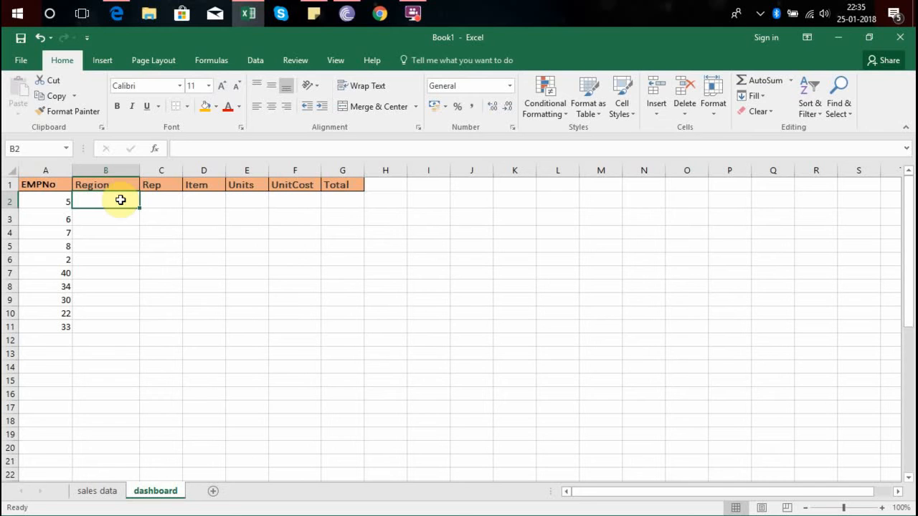
type("=vlook")
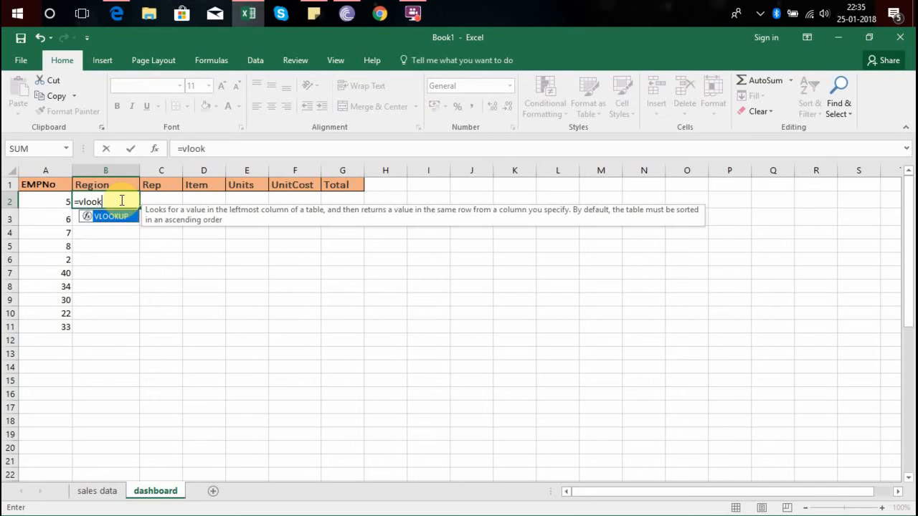
key("Tab")
left_click(55, 201)
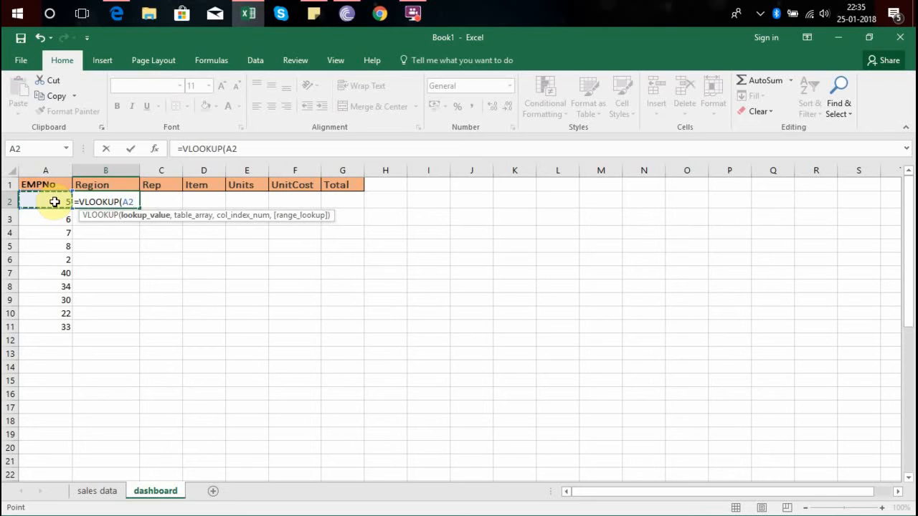
type(",")
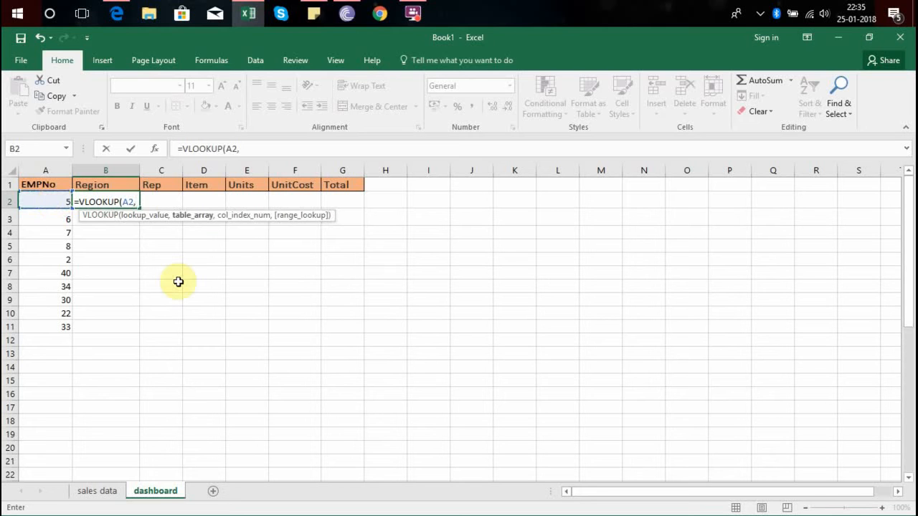
Step: Set the formula's table array to the whole sales data table as the absolute reference 'sales data'!$A$1:$G$43
left_click(97, 491)
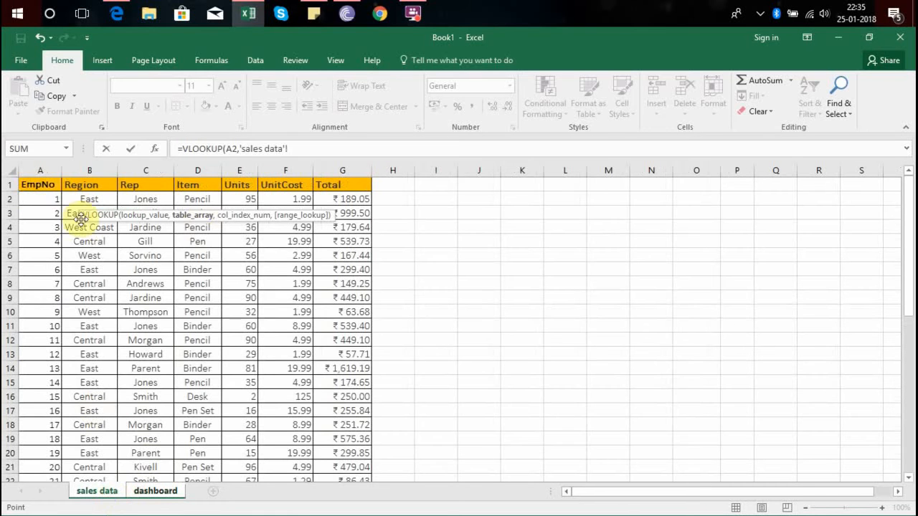
left_click(52, 188)
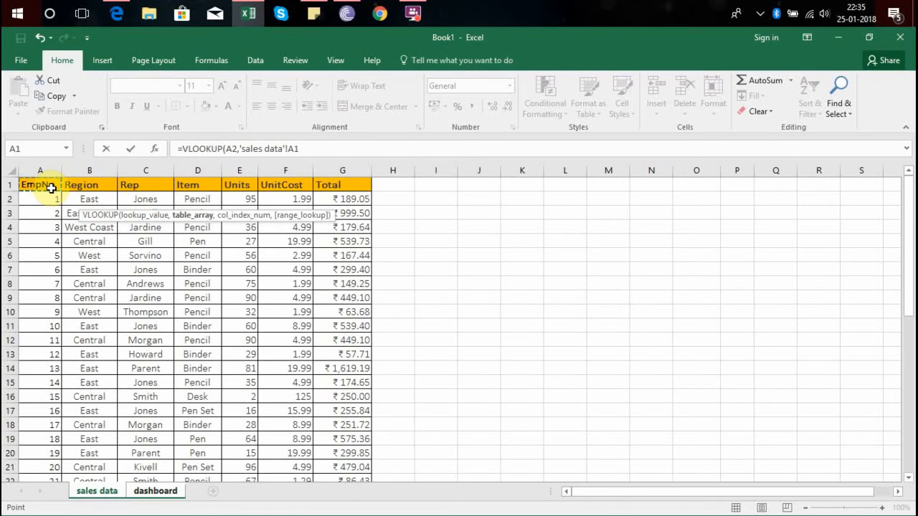
key("ctrl+shift+Right")
key("ctrl+shift+Down")
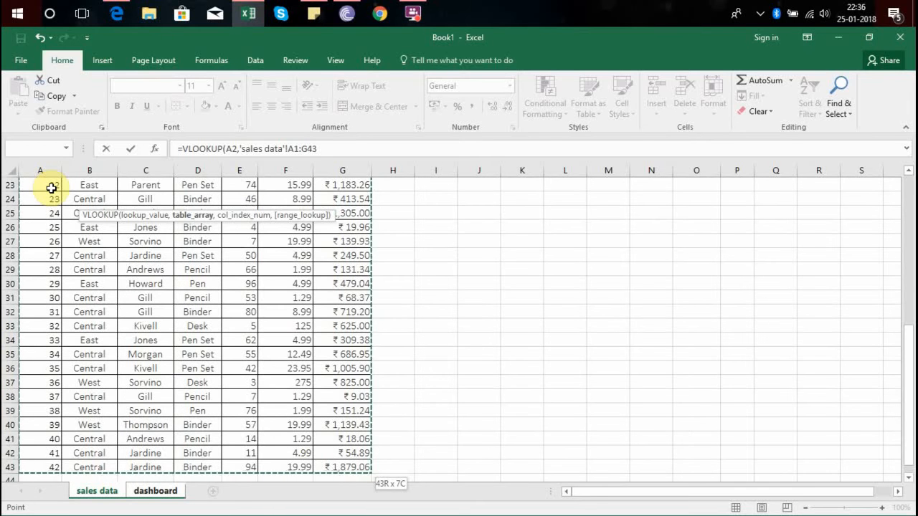
key("F4")
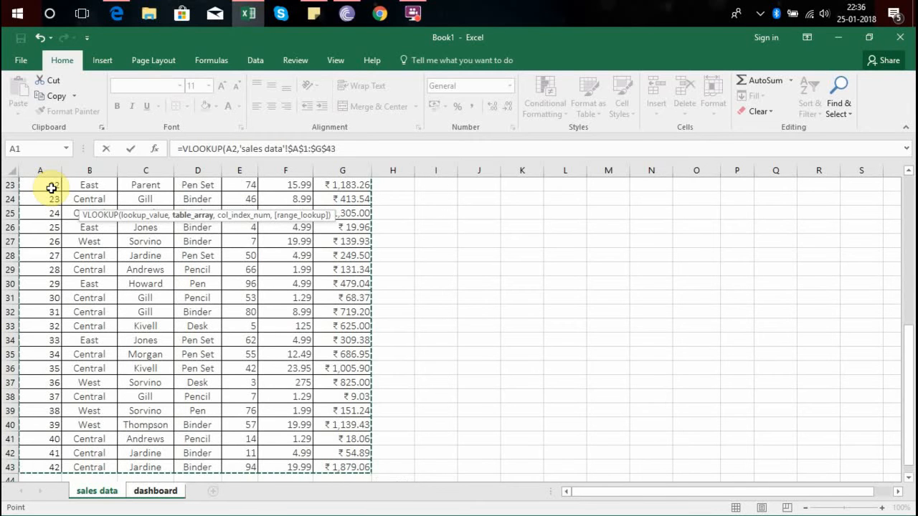
left_click(344, 152)
type(",")
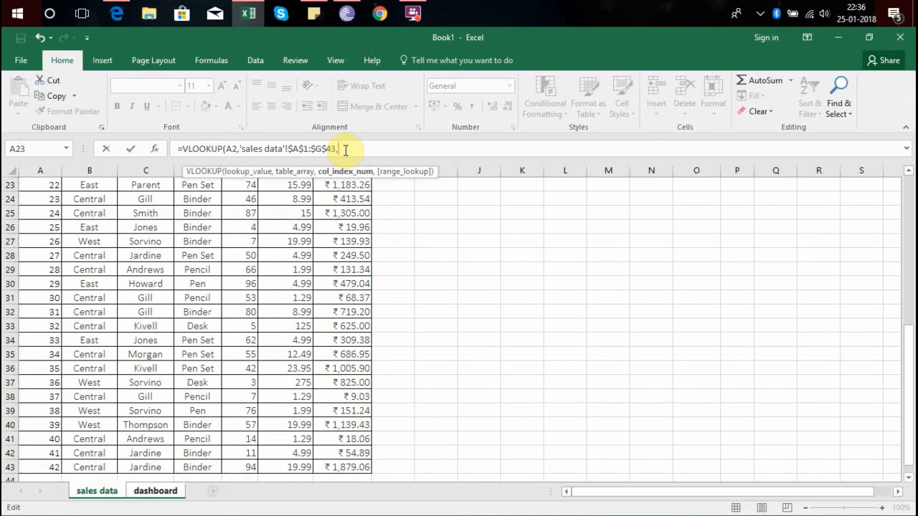
Step: Finish the VLOOKUP with column index 2 for Region and 0 for an exact match, and enter it
left_click(908, 254)
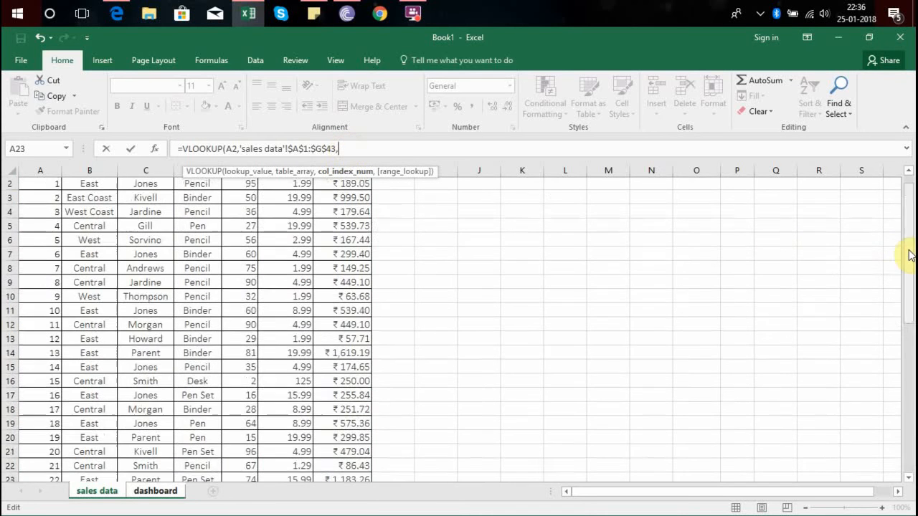
left_click_drag(908, 254, 908, 233)
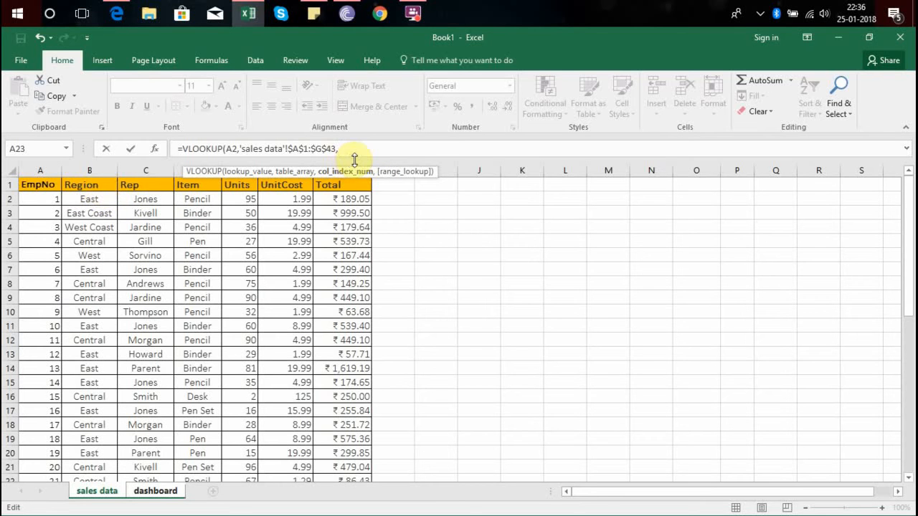
type("2,")
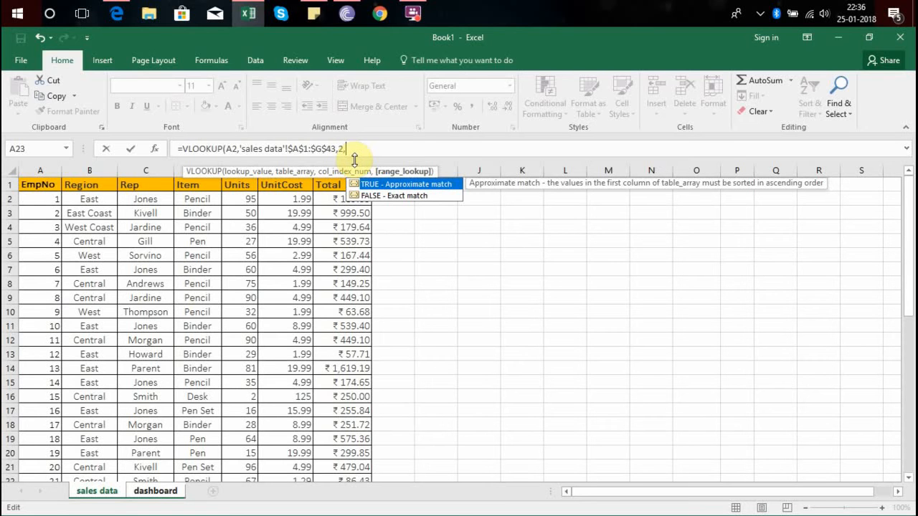
type("0)")
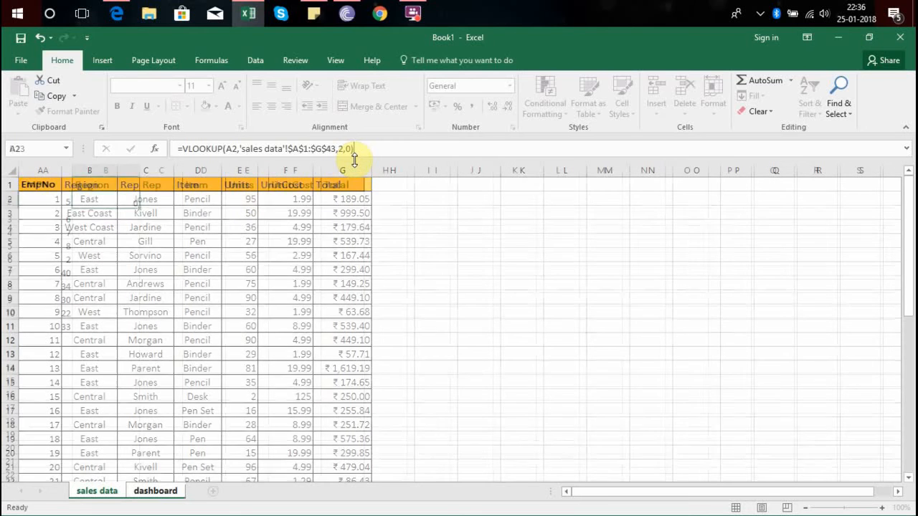
key("Return")
Step: Fill the VLOOKUP formula from B2 across row 2 to the Total column, G2
left_click(111, 202)
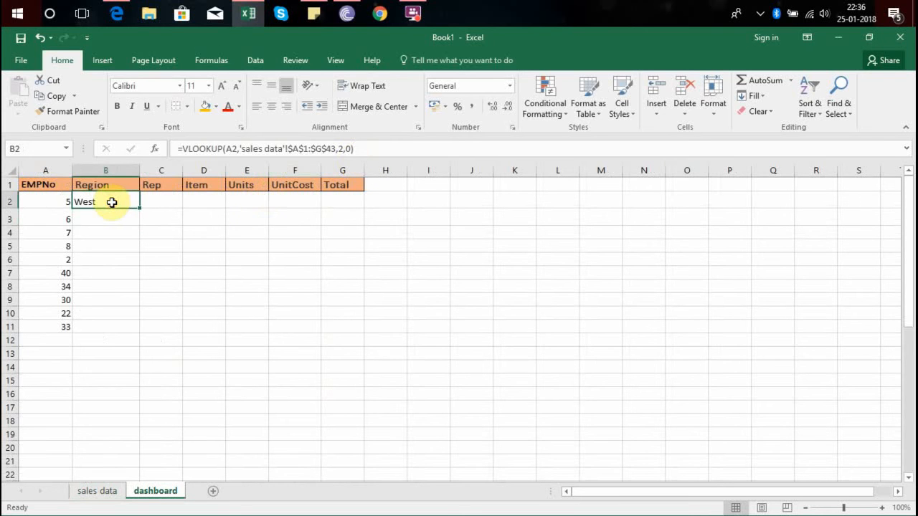
left_click(107, 186)
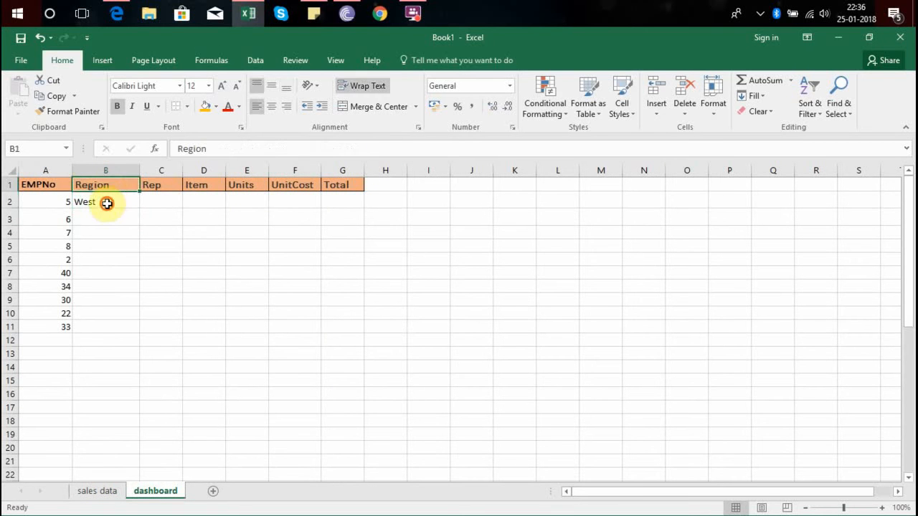
left_click(107, 201)
left_click(66, 194)
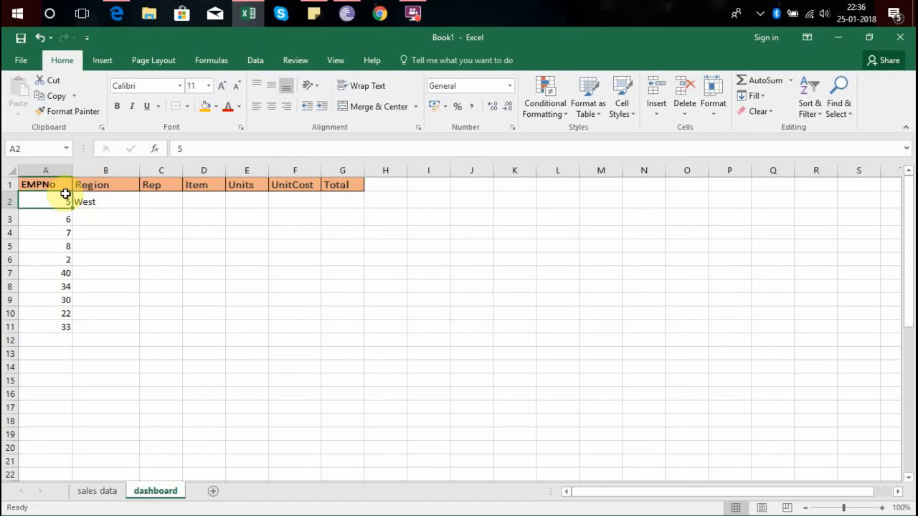
left_click(125, 201)
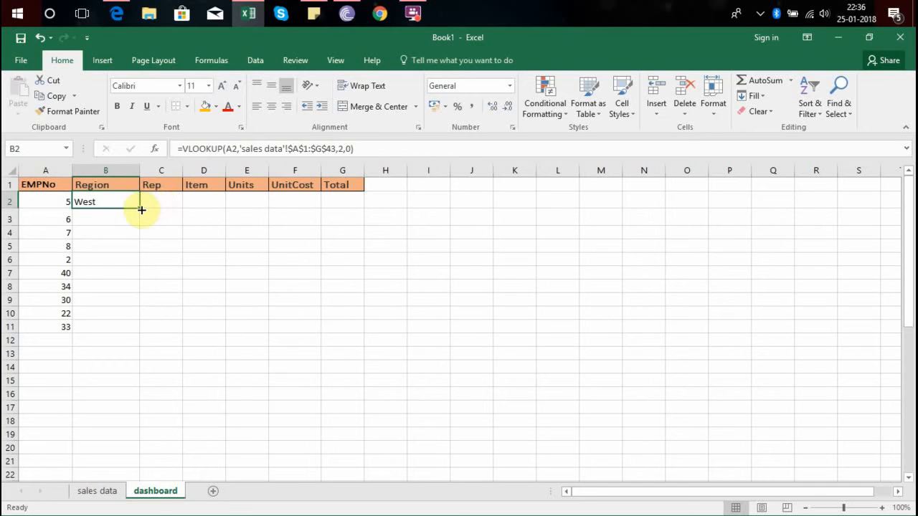
left_click_drag(138, 208, 349, 211)
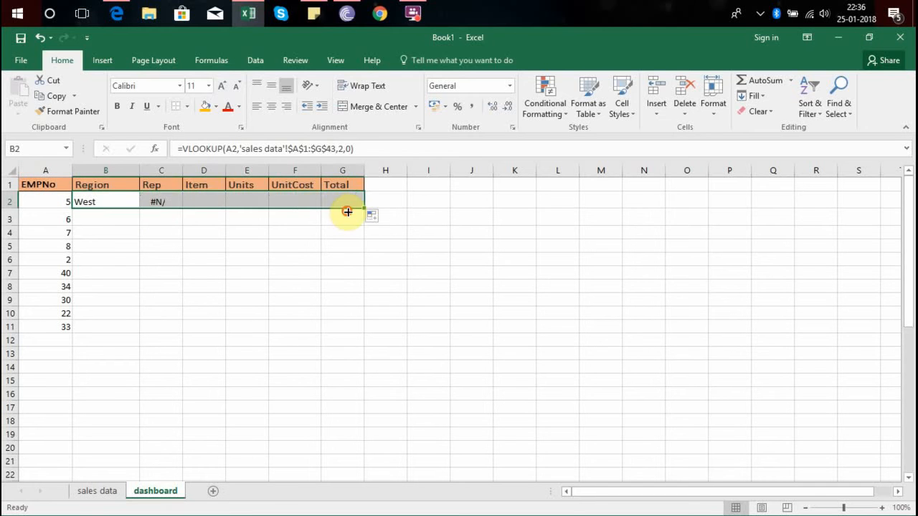
Step: Compare the VLOOKUP formulas in B2 and C2 to see how the lookup value reference shifts when filled across
left_click(166, 200)
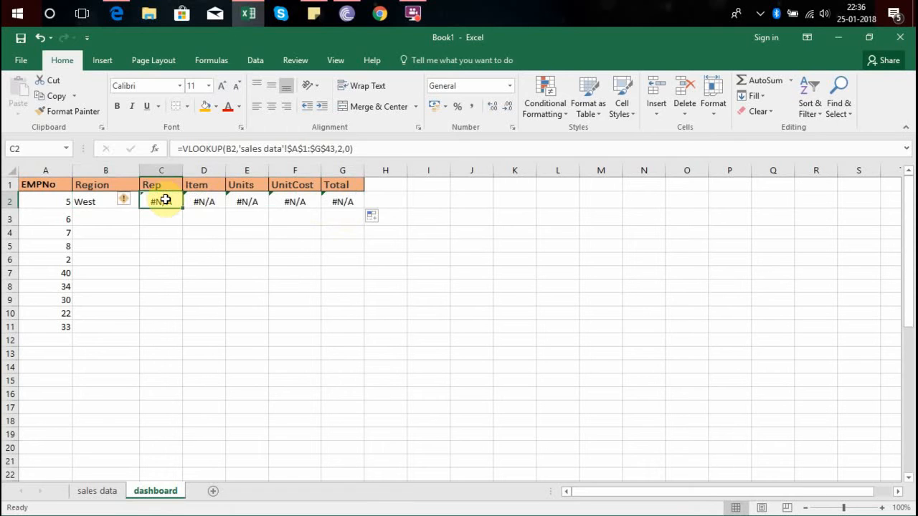
key("Left")
key("Right")
key("Left")
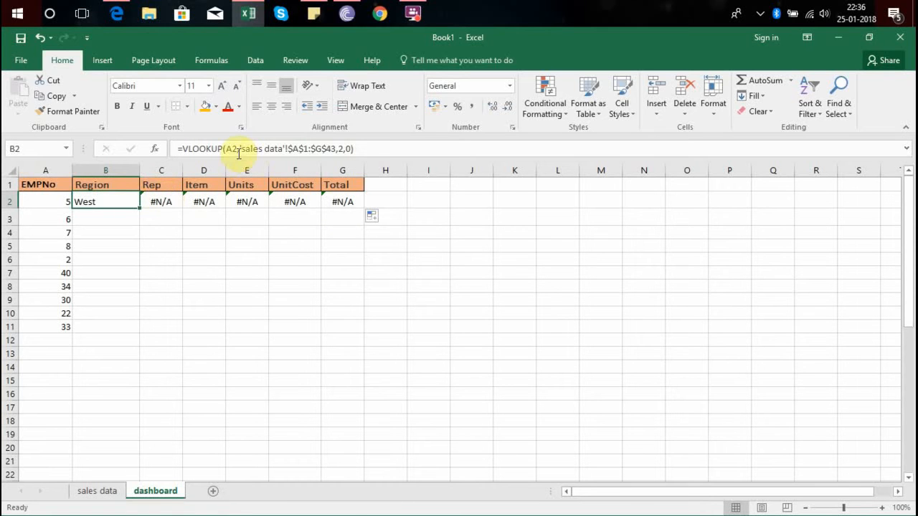
key("XF86MonBrightnessDown")
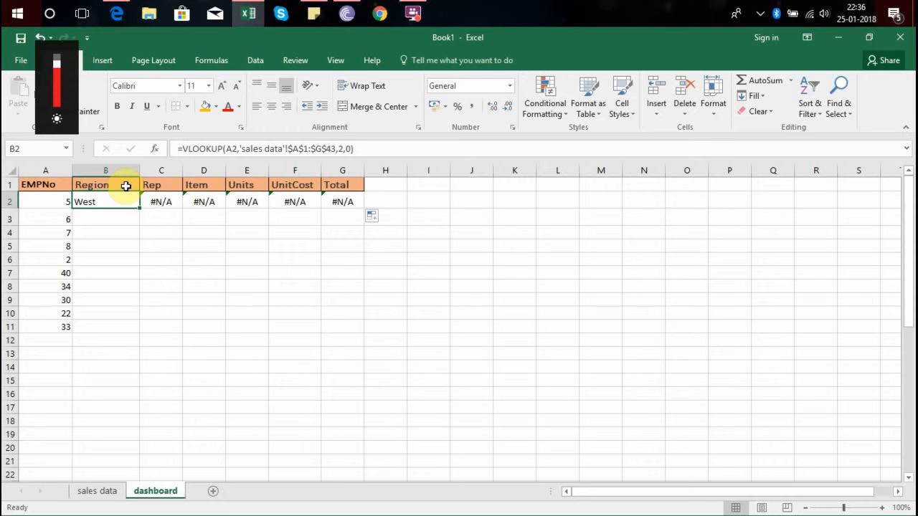
key("XF86MonBrightnessUp")
double_click(117, 199)
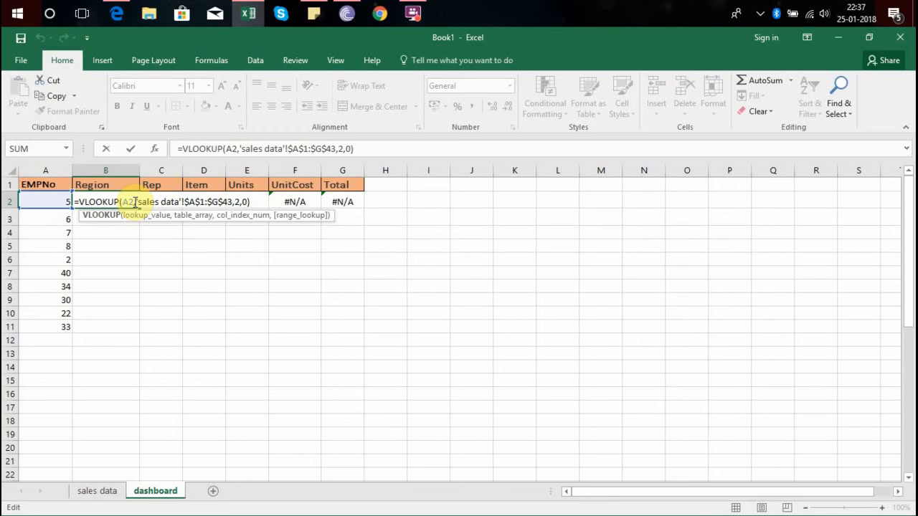
key("ctrl+Return")
key("Right")
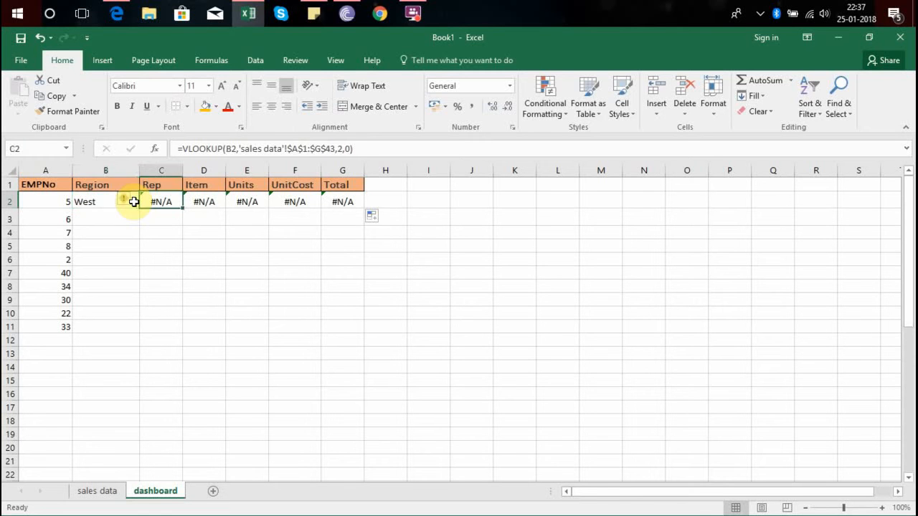
key("Left")
key("Right")
key("Left")
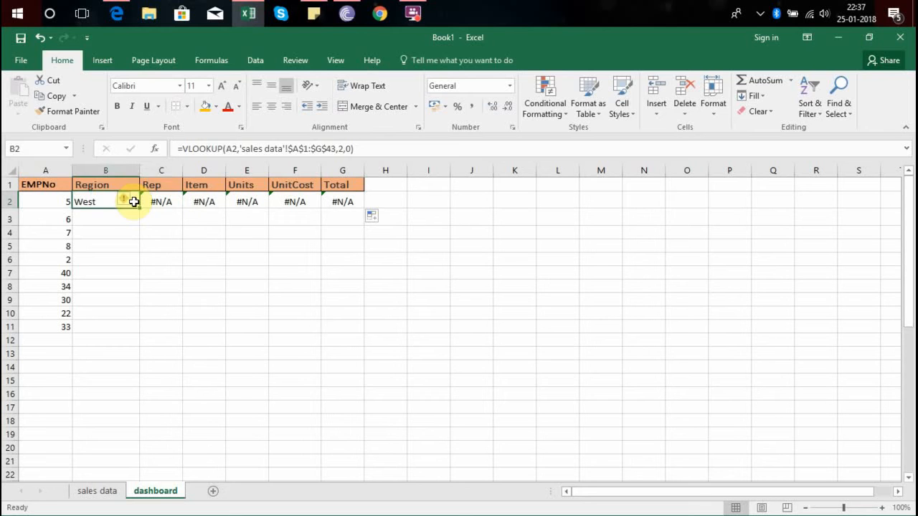
key("Right")
key("Left")
key("Right")
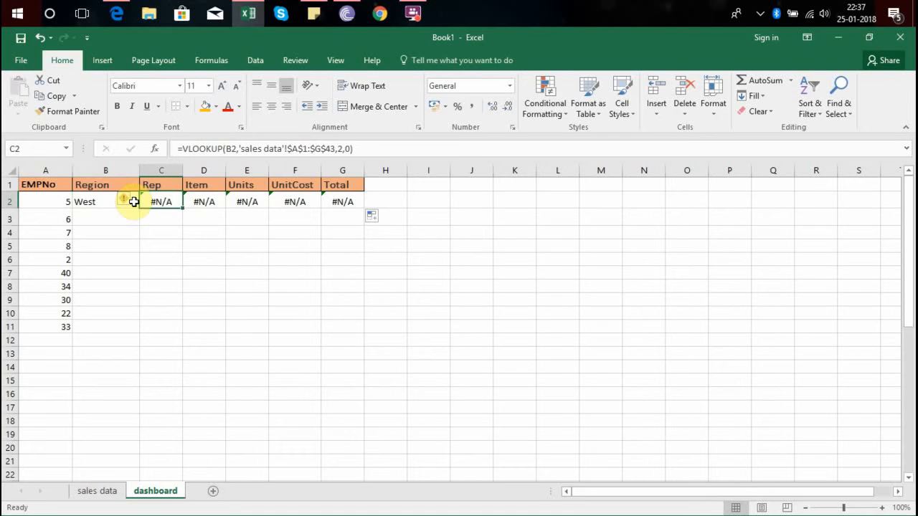
Step: Lock the column of the lookup value in B2 as $A2 and refill the formula across row 2 to G2
left_click(133, 202)
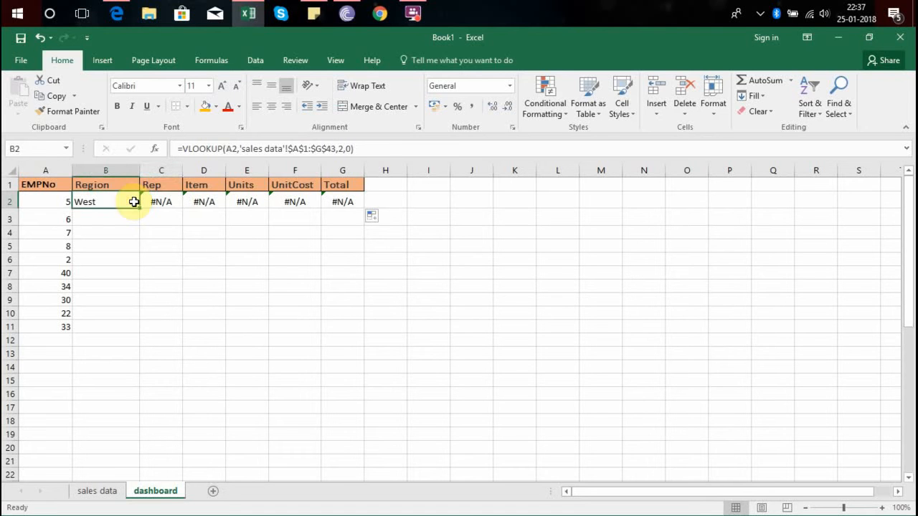
left_click(231, 150)
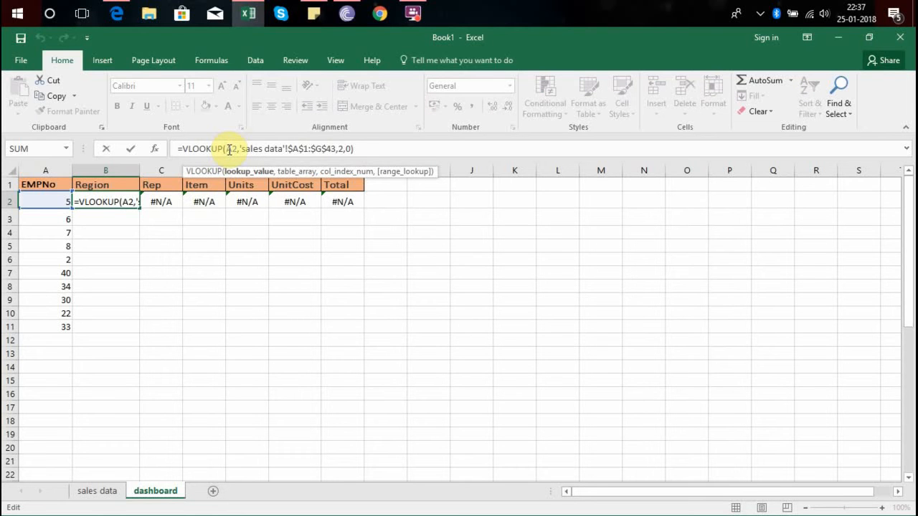
key("F4")
key("F4")
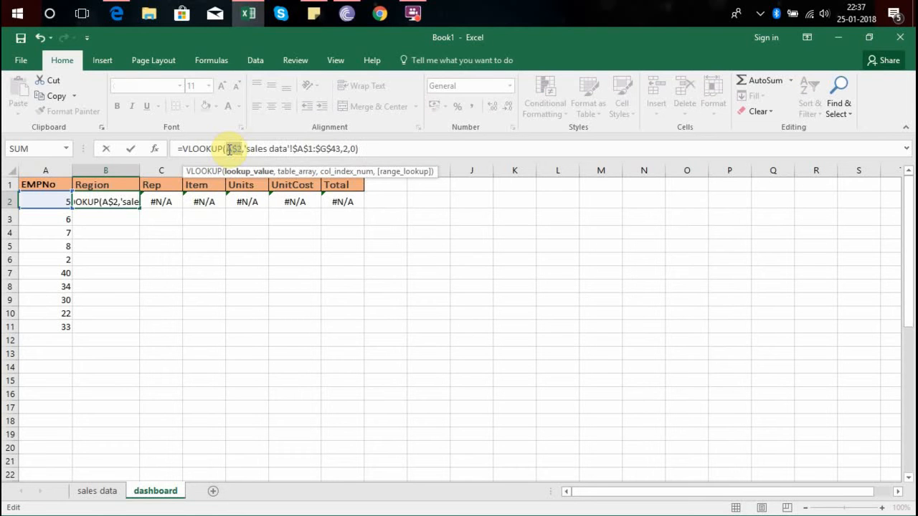
key("F4")
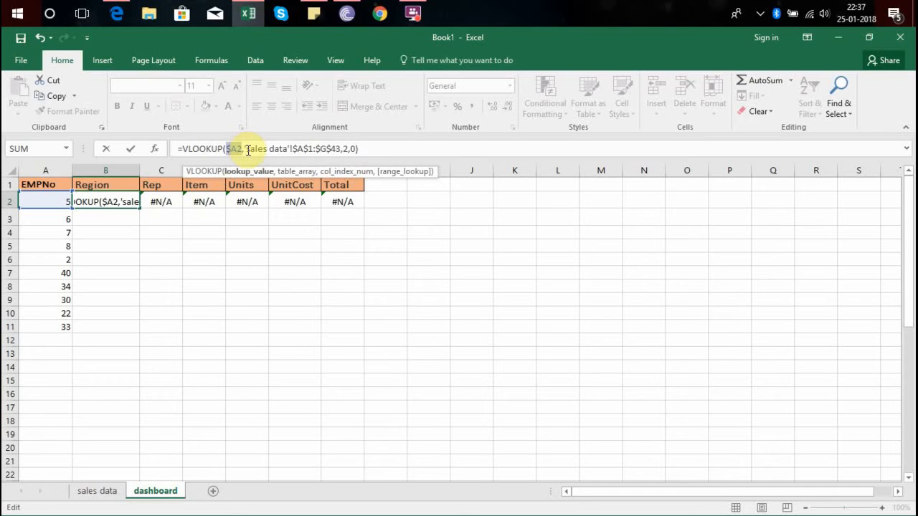
key("Return")
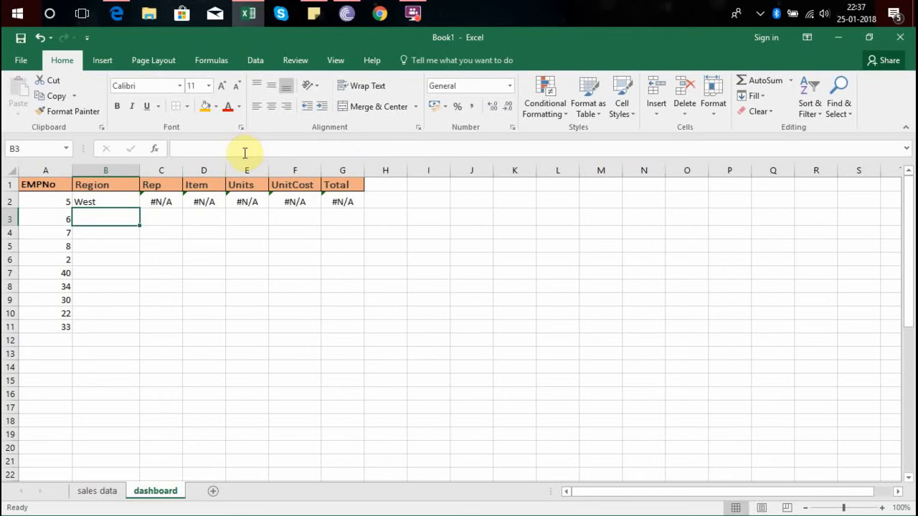
left_click(117, 201)
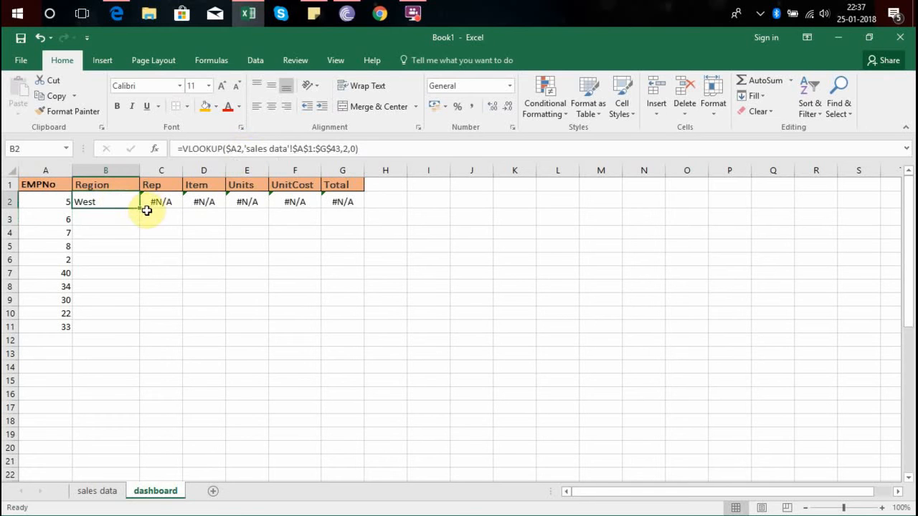
left_click_drag(139, 208, 357, 209)
Step: Compare the refilled formulas in B2 and C2, checking the lookup value and column index arguments
left_click(165, 197)
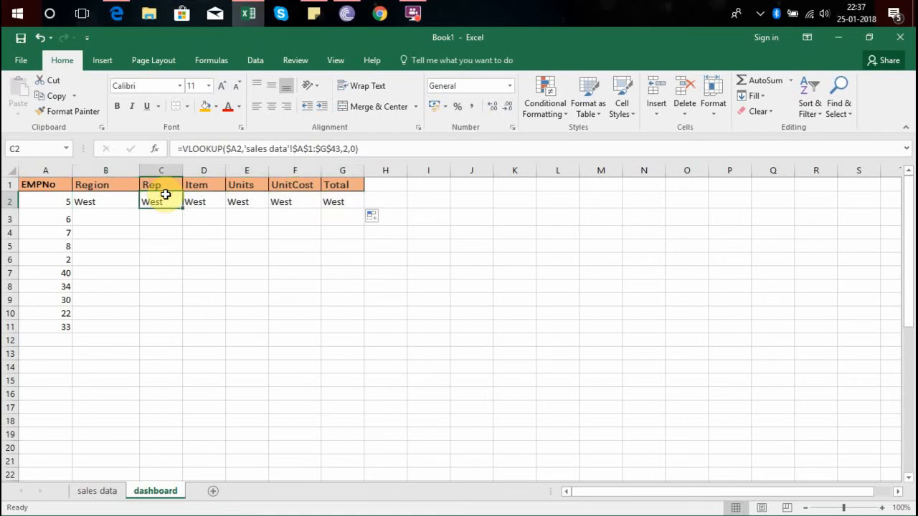
key("Left")
key("Right")
key("Left")
key("Right")
key("Left")
key("Right")
key("Left")
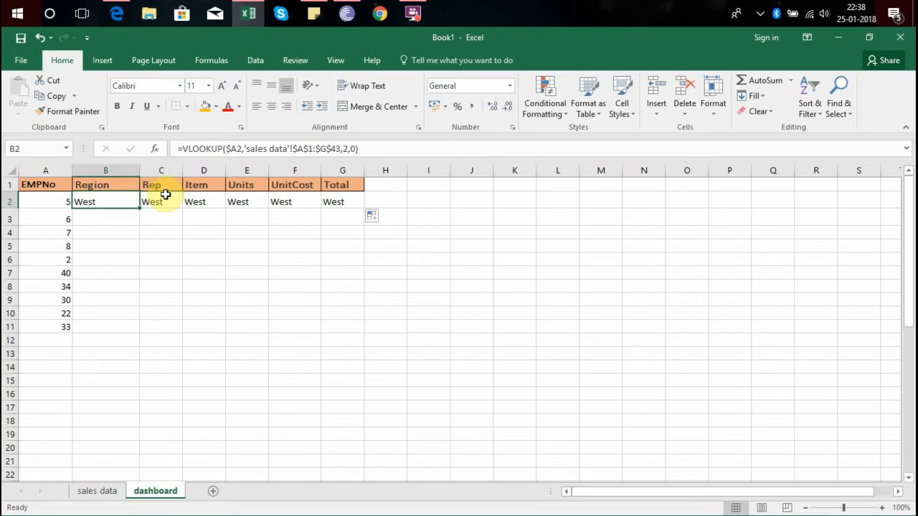
key("Right")
key("Right")
key("Left")
key("Right")
key("Left")
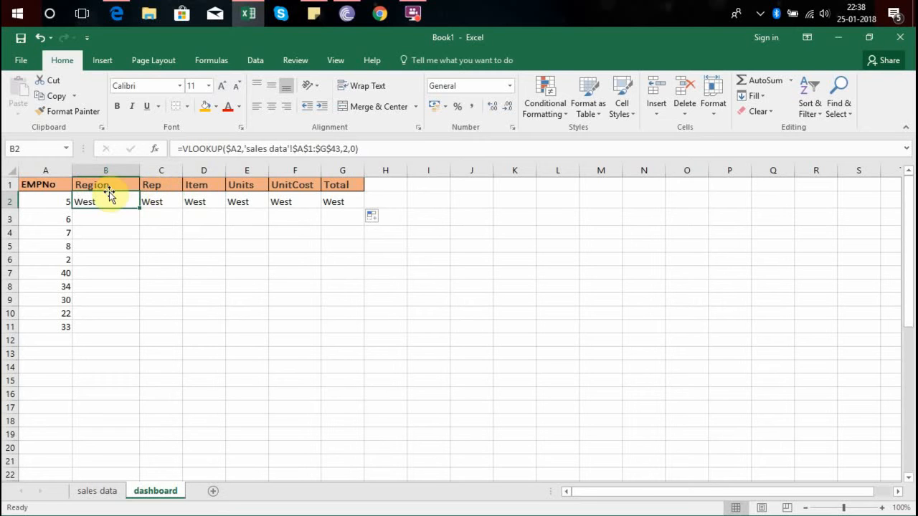
Step: Check the column index in B2's formula against the position of the Region column in the sales data sheet
key("F2")
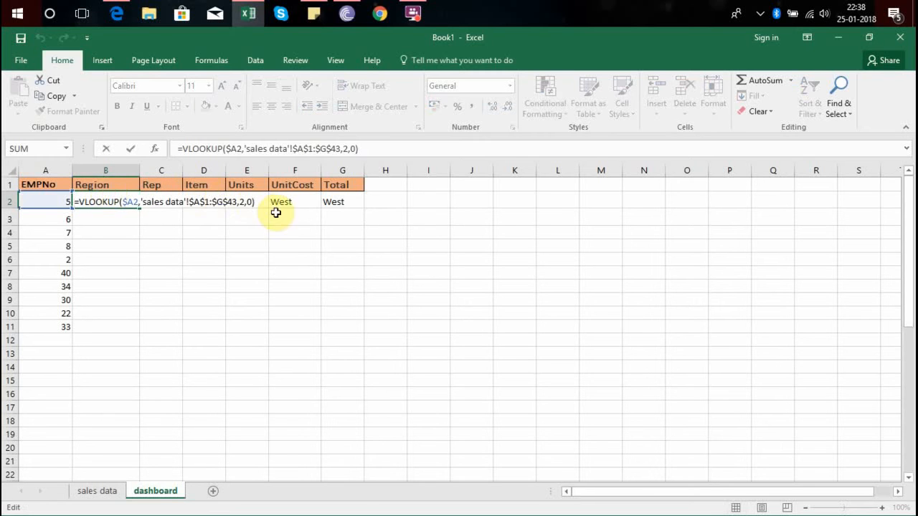
left_click(348, 149)
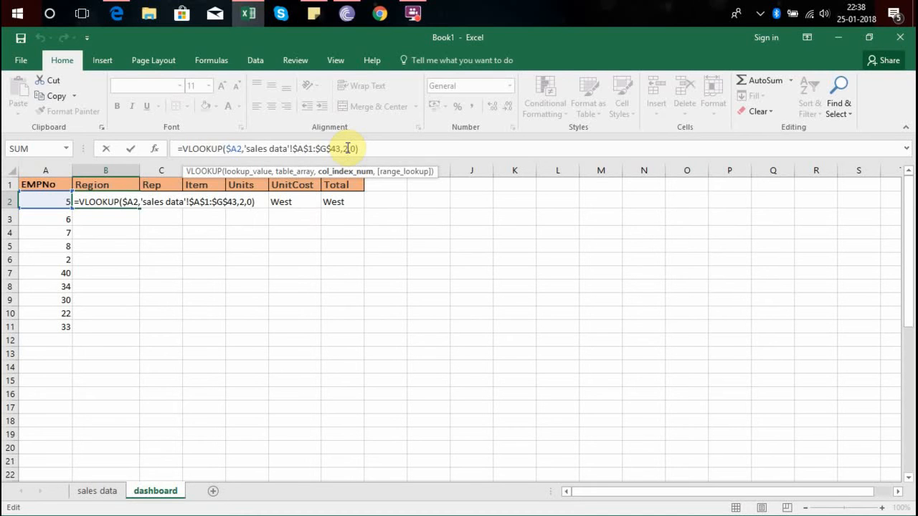
key("ctrl+Return")
left_click(93, 492)
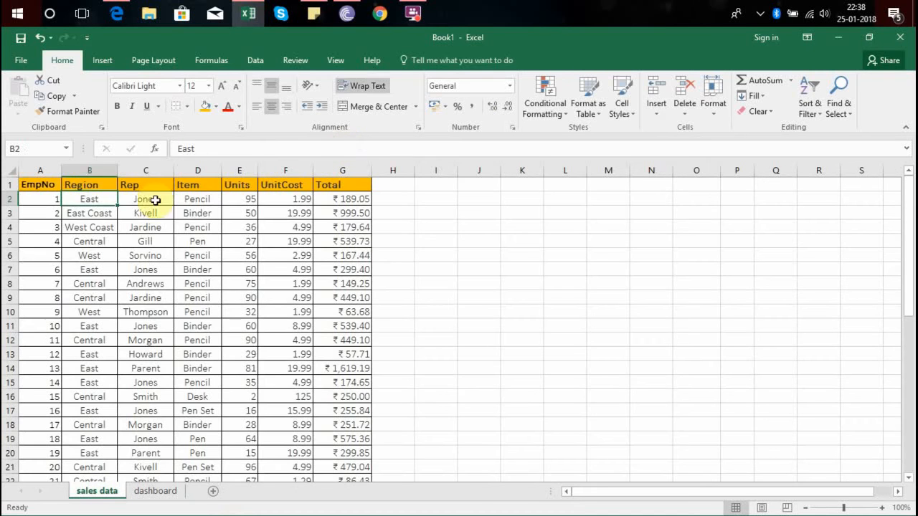
left_click(91, 186)
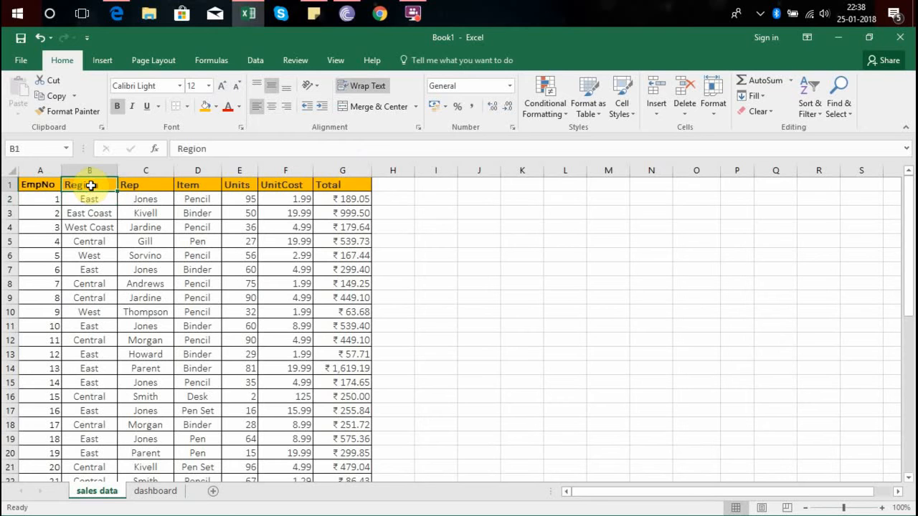
key("Left")
key("Right")
key("Down")
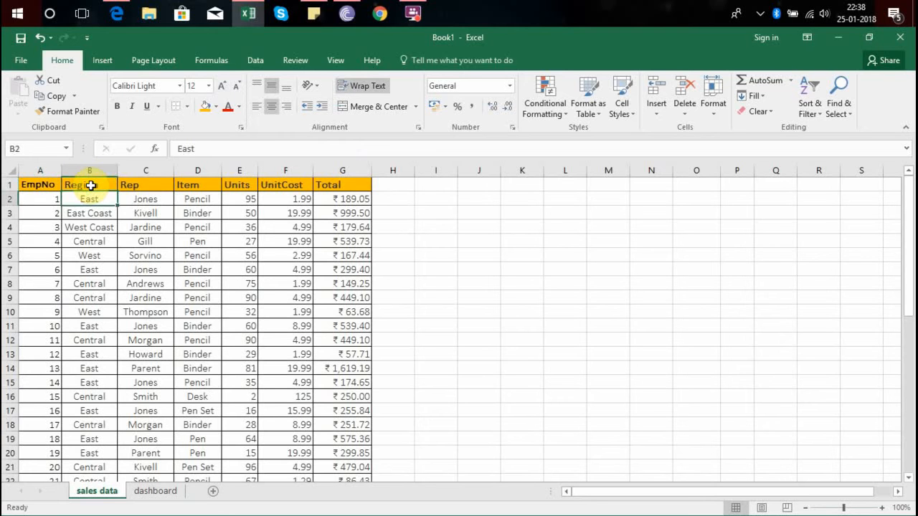
Step: On the dashboard sheet, set the column index of the VLOOKUP in C2 to 3 for Rep
left_click(175, 493)
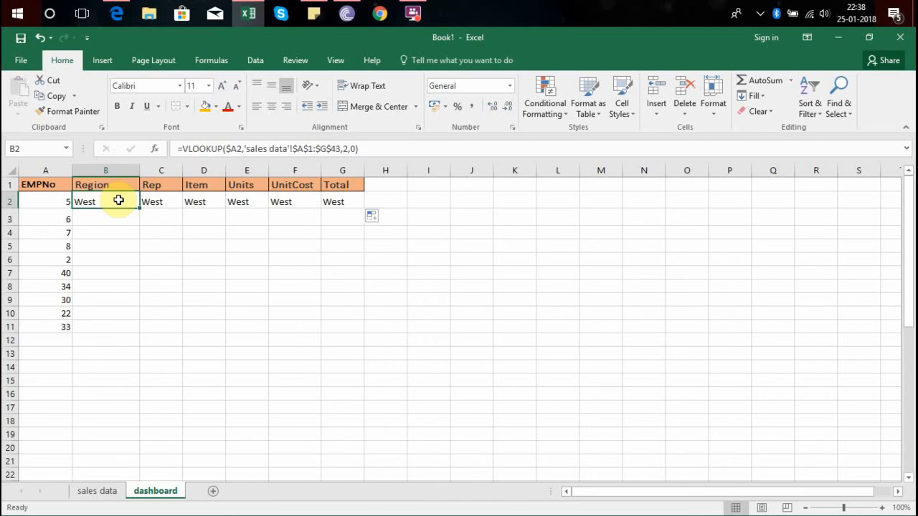
key("Right")
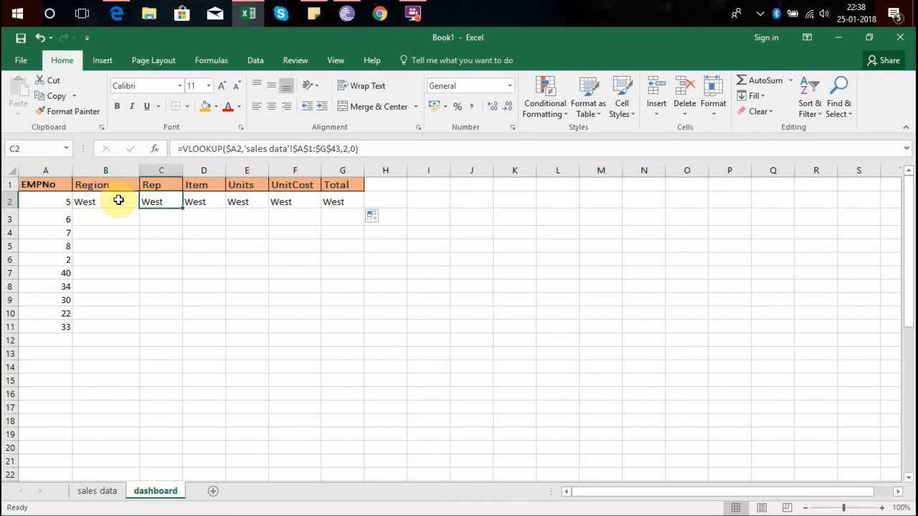
left_click(348, 148)
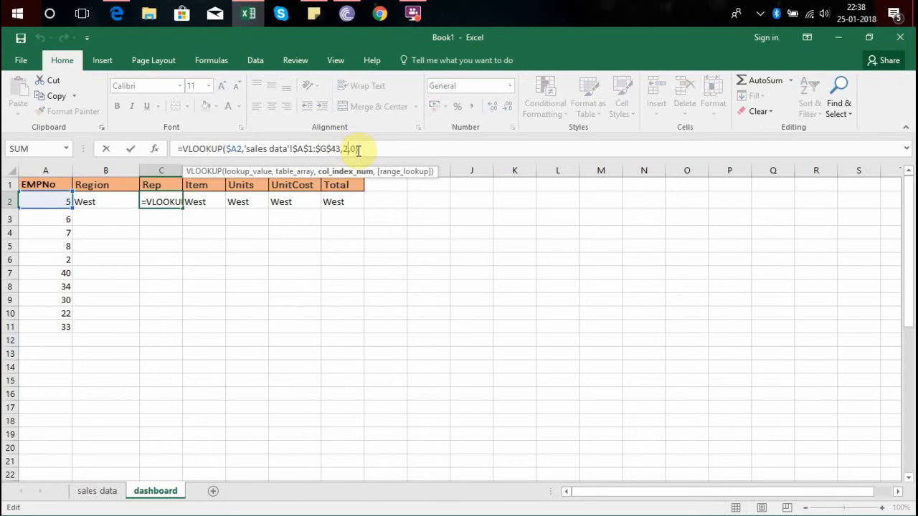
type("3")
key("Return")
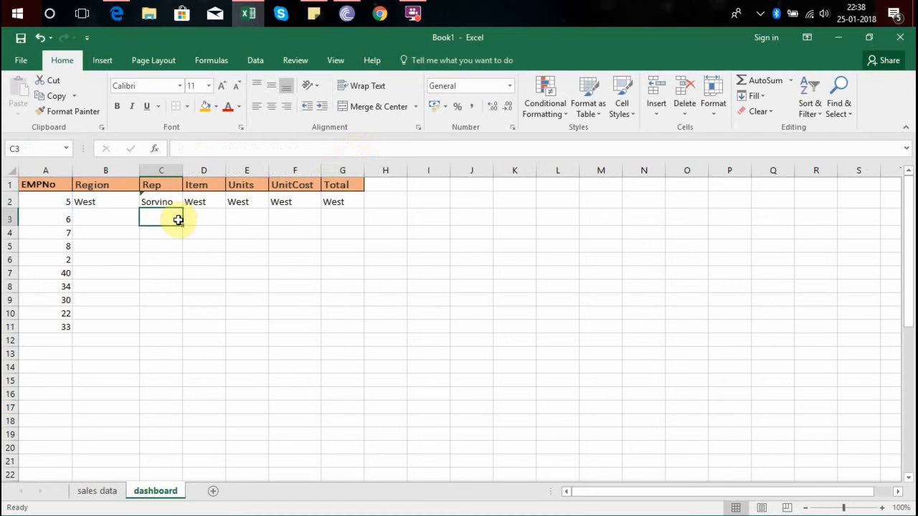
left_click(164, 197)
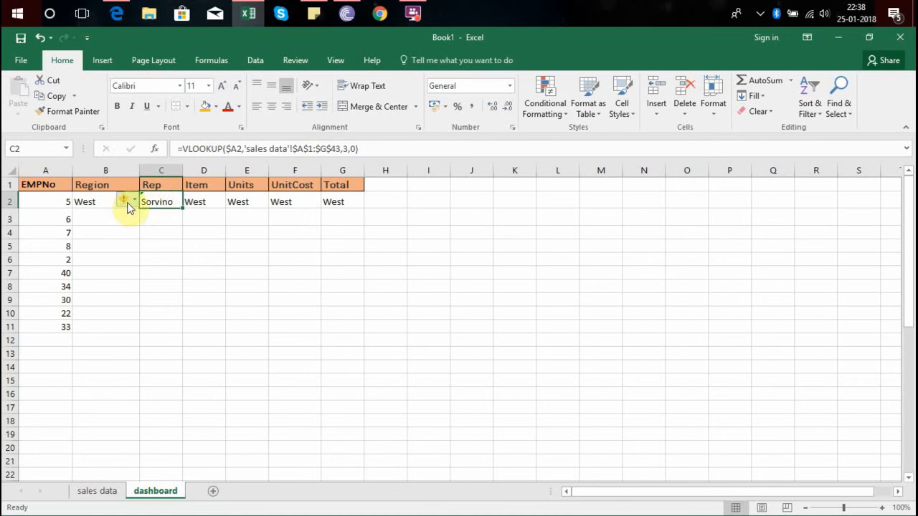
left_click(94, 202)
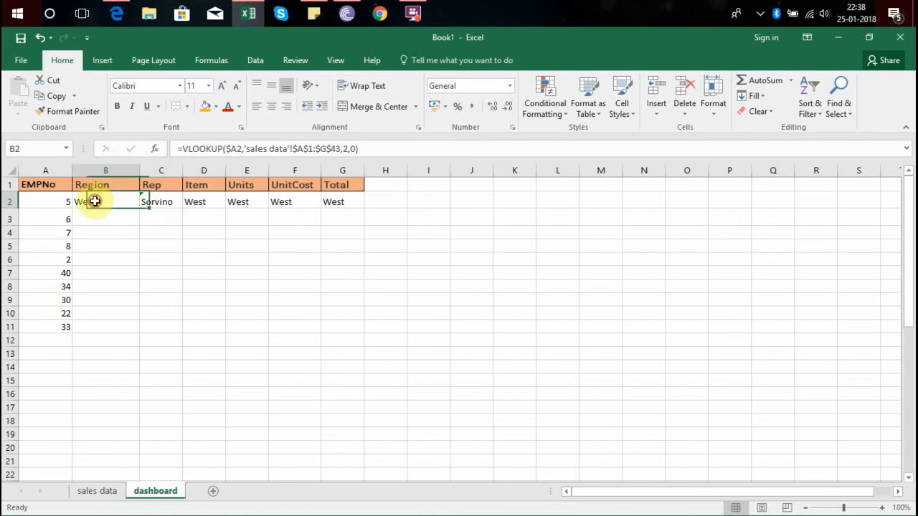
key("Right")
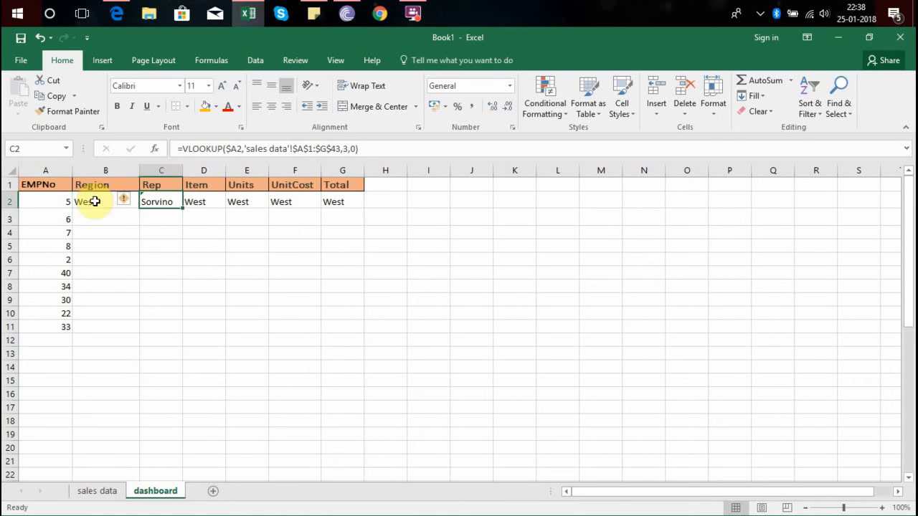
Step: Set the column index of the VLOOKUP formula in D2 to 4 for Item
left_click(194, 203)
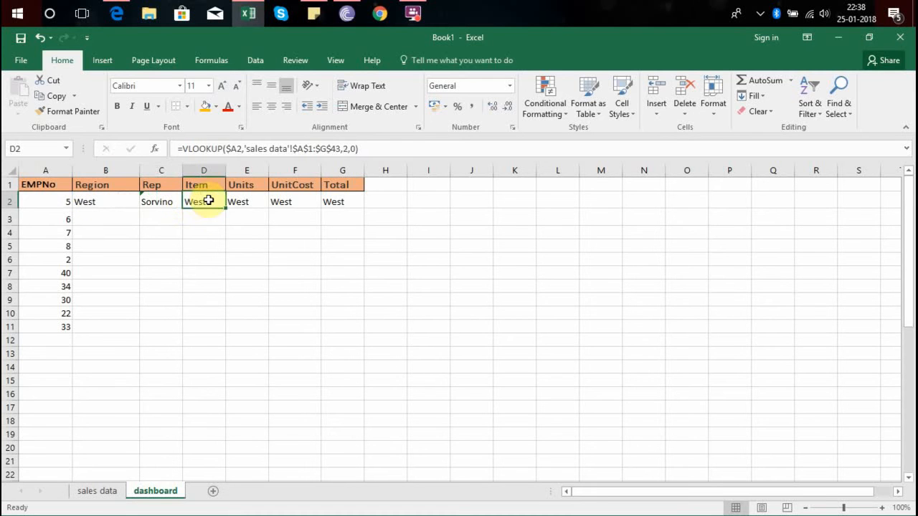
double_click(347, 149)
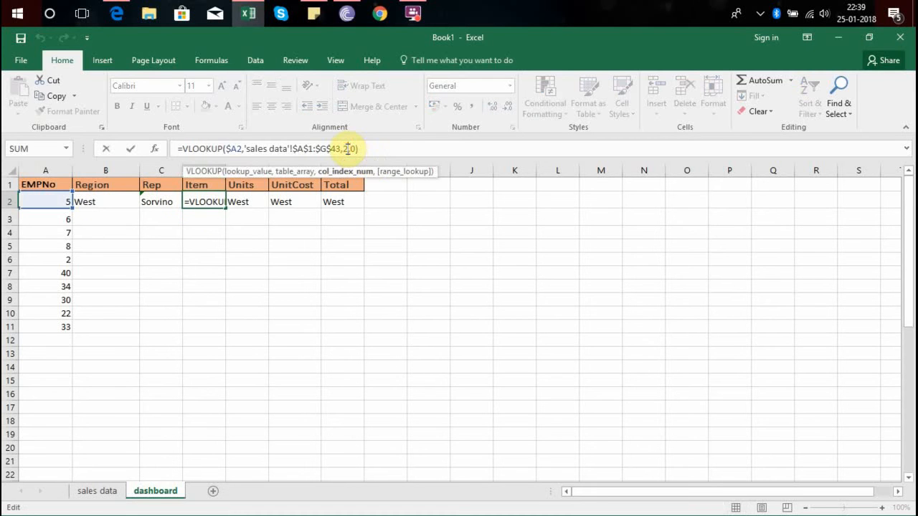
type("4")
key("Return")
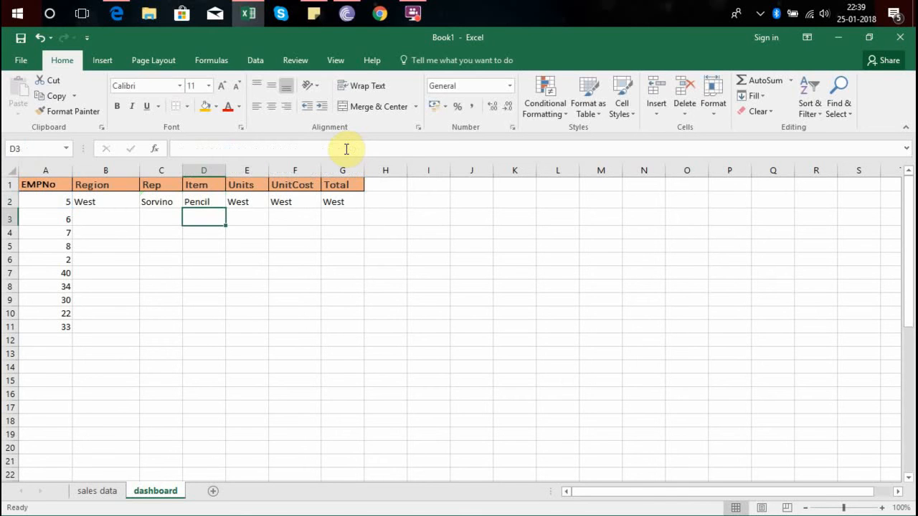
left_click(205, 198)
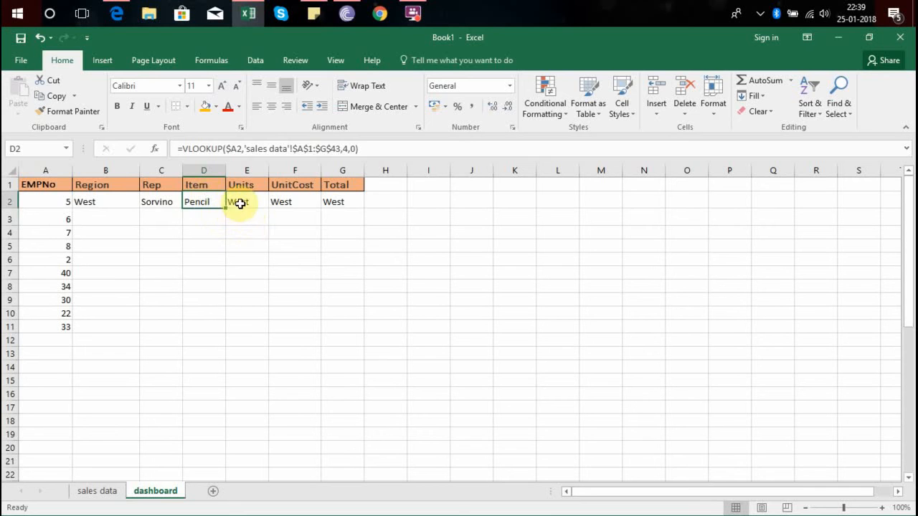
Step: Set the column index of the VLOOKUP formula in E2 to 5 for Units
left_click(240, 204)
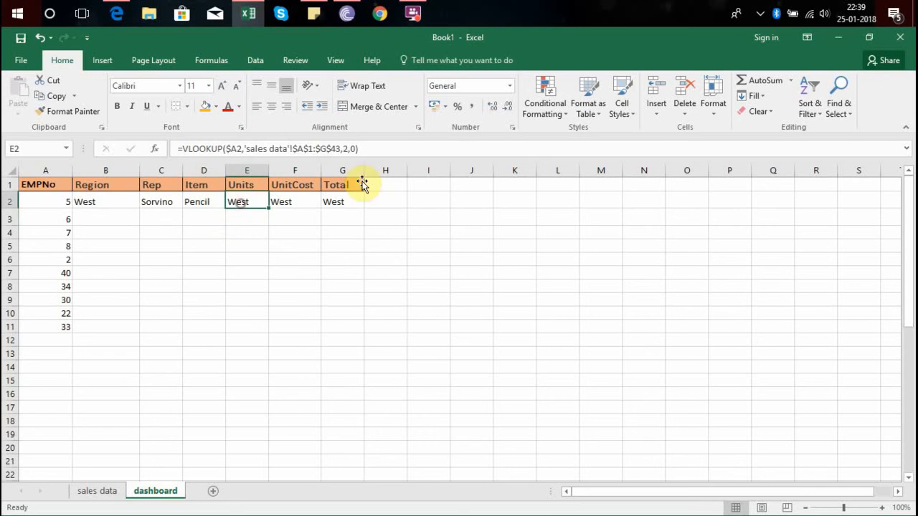
left_click(348, 149)
key("BackSpace")
type("5")
key("Return")
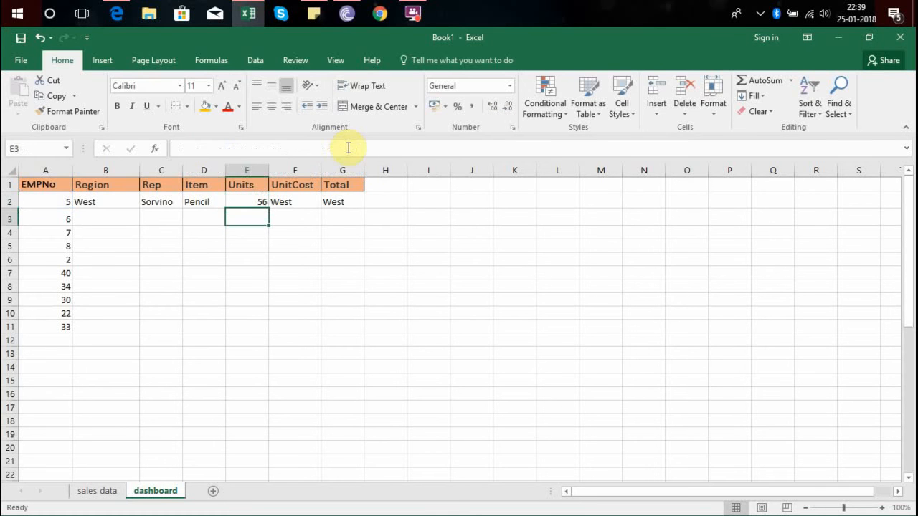
Step: Set the column index of the VLOOKUP formula in F2 to 6 for UnitCost
left_click(293, 202)
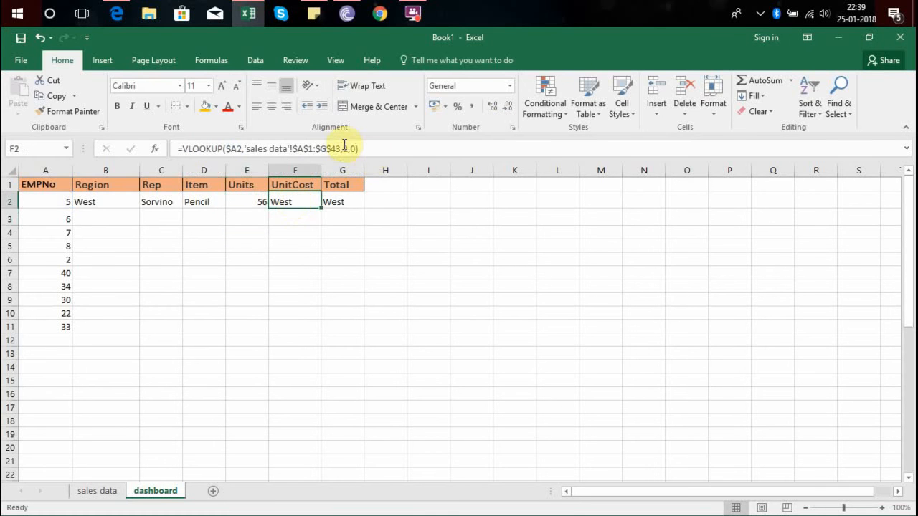
left_click(347, 149)
key("BackSpace")
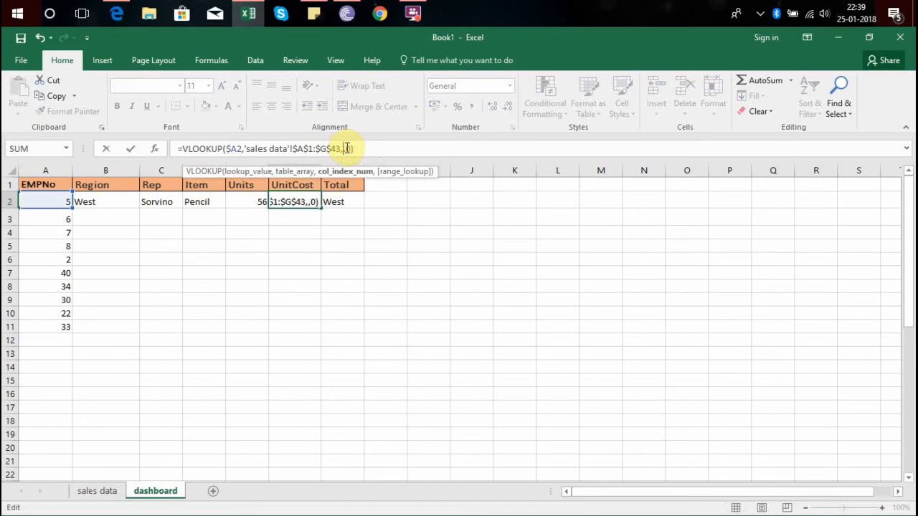
type("6")
key("Return")
Step: Set the column index of the VLOOKUP formula in G2 to 7 for Total
left_click(332, 202)
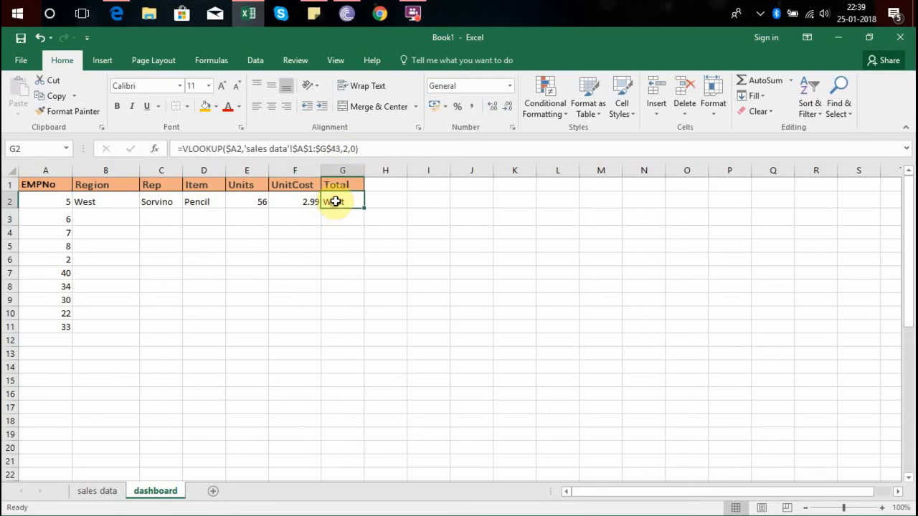
left_click(347, 148)
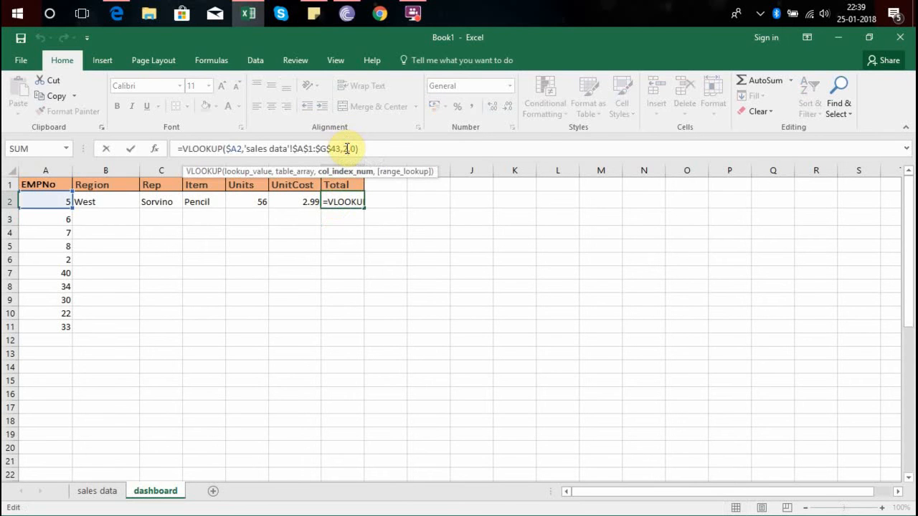
type("7")
key("Return")
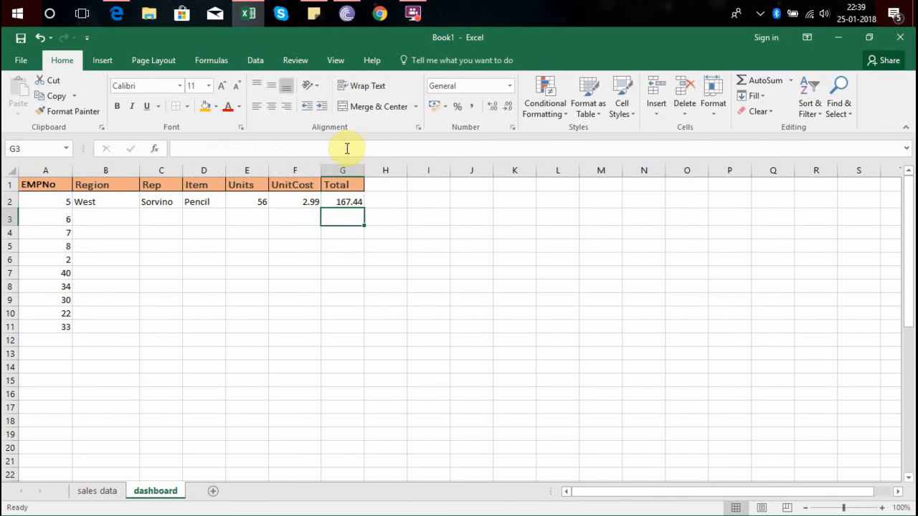
left_click(351, 204)
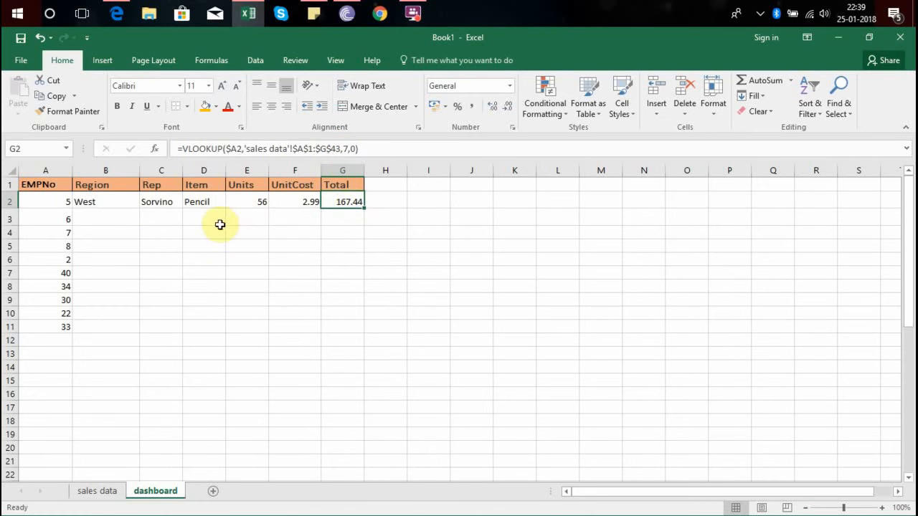
Step: On the sales data sheet, highlight the Total and EmpNo cells of employee 5's row with the orange fill
left_click(101, 493)
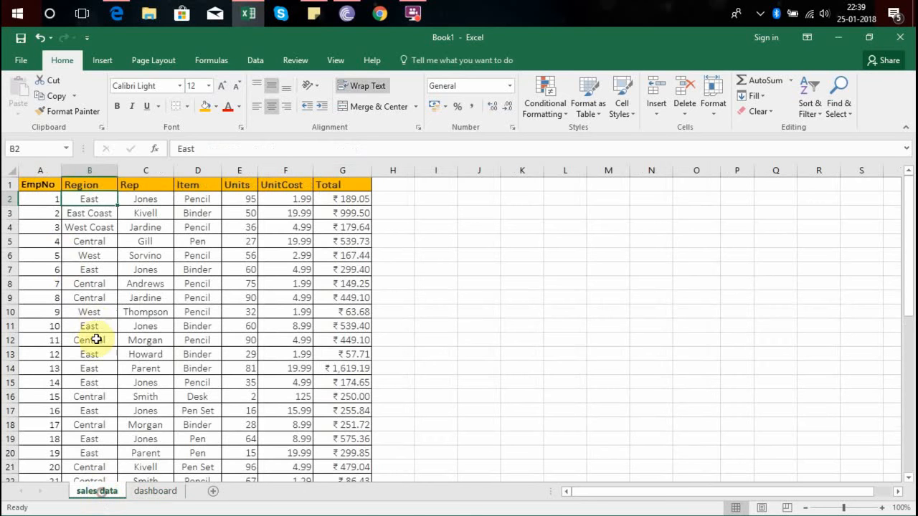
left_click(53, 256)
key("Right")
key("Right")
key("Right")
key("Right")
key("Right")
key("Right")
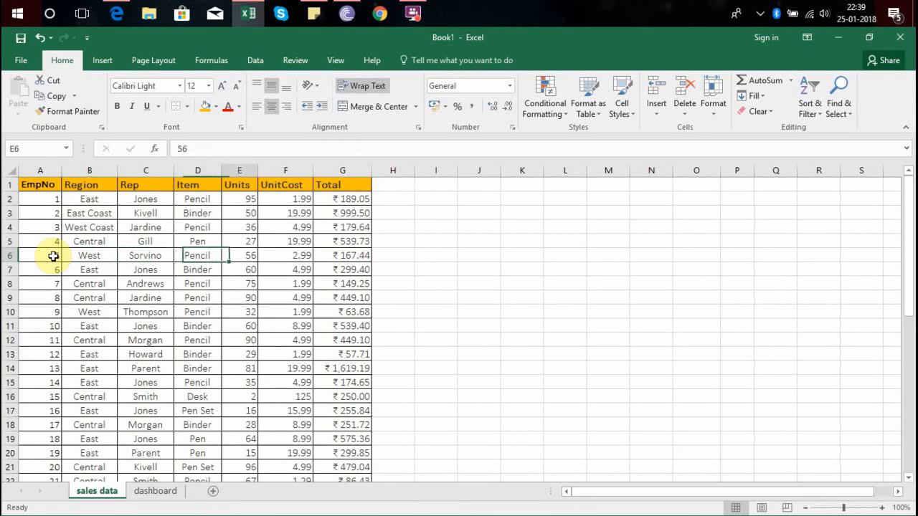
left_click(205, 107)
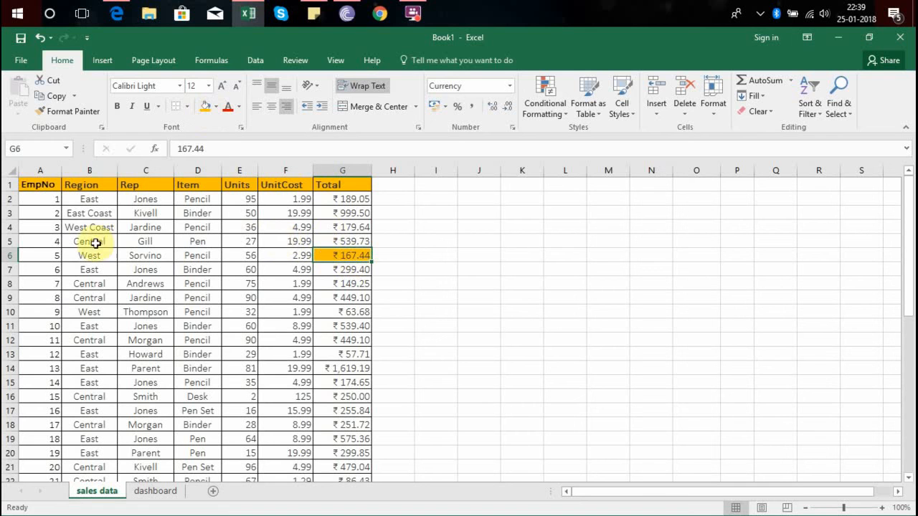
left_click(54, 254)
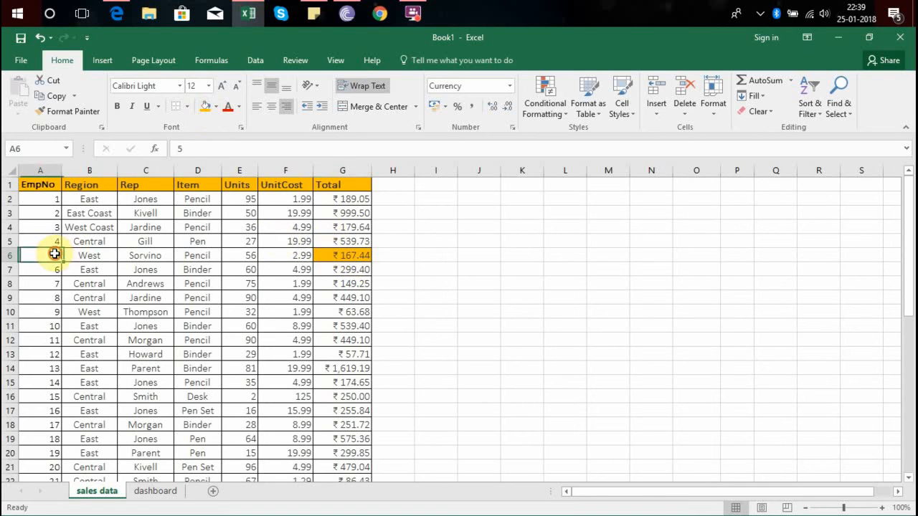
left_click(205, 106)
Step: On the dashboard sheet, compare the column index arguments of the Region and Rep formulas in B2 and C2
left_click(154, 491)
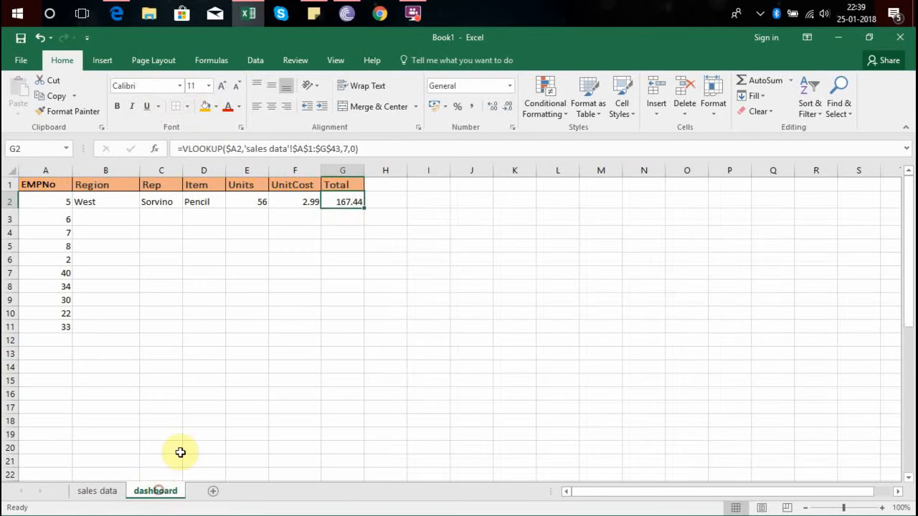
key("Left")
key("Left")
key("Left")
key("Left")
key("Left")
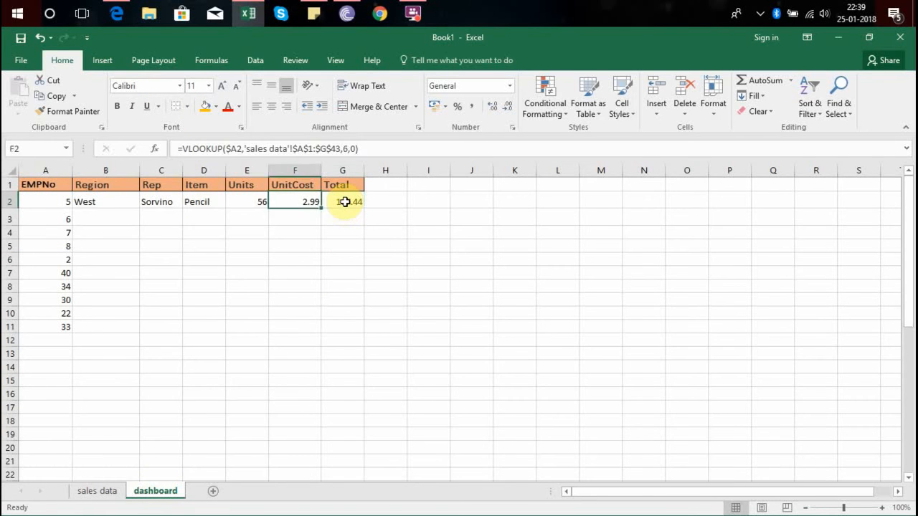
key("Right")
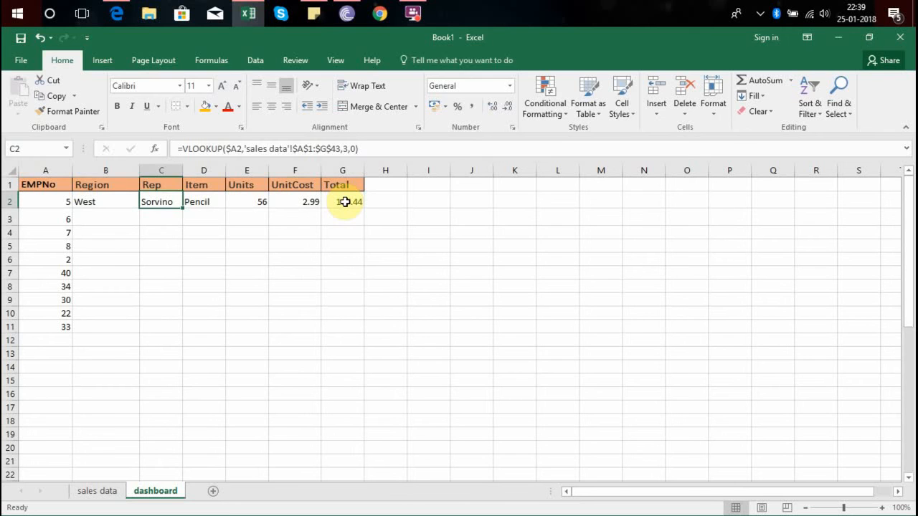
key("Left")
key("Right")
key("Left")
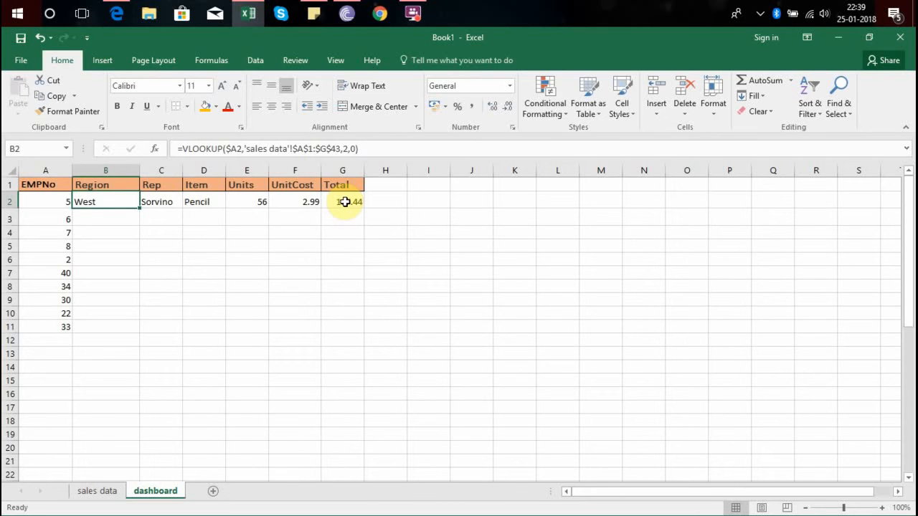
key("Right")
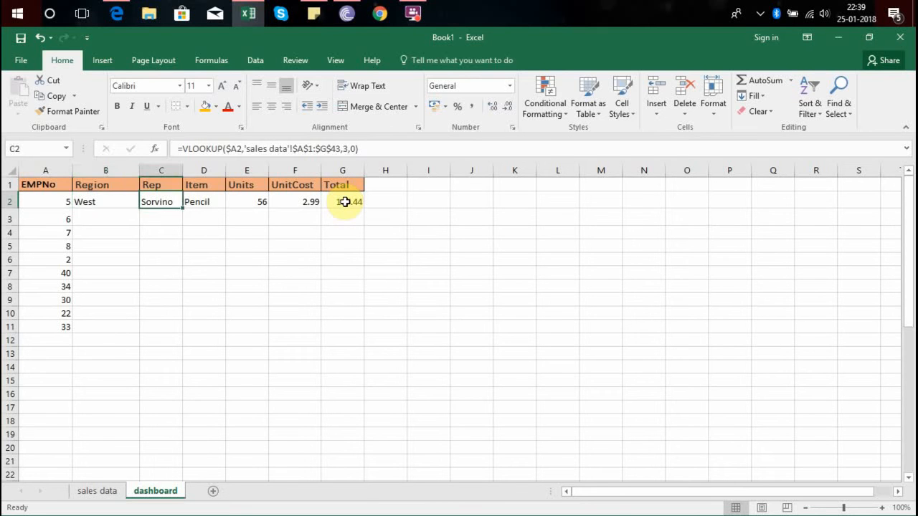
key("Left")
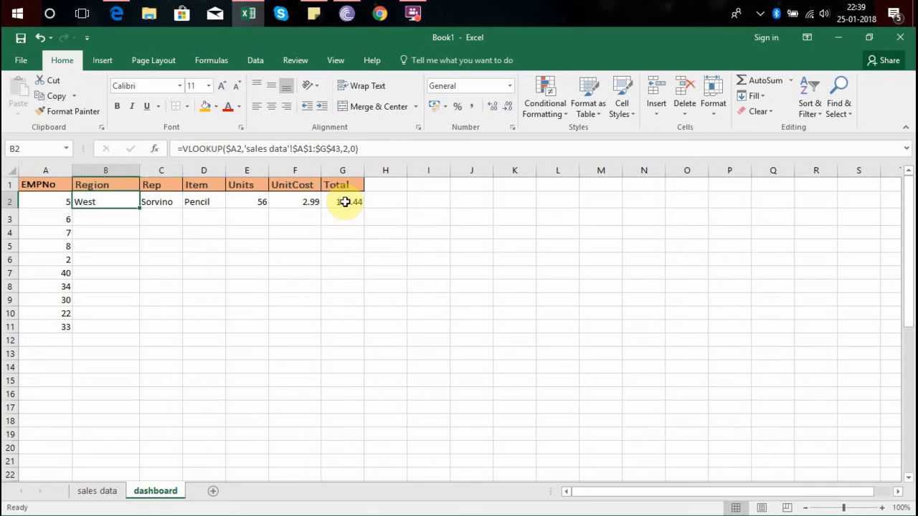
key("Right")
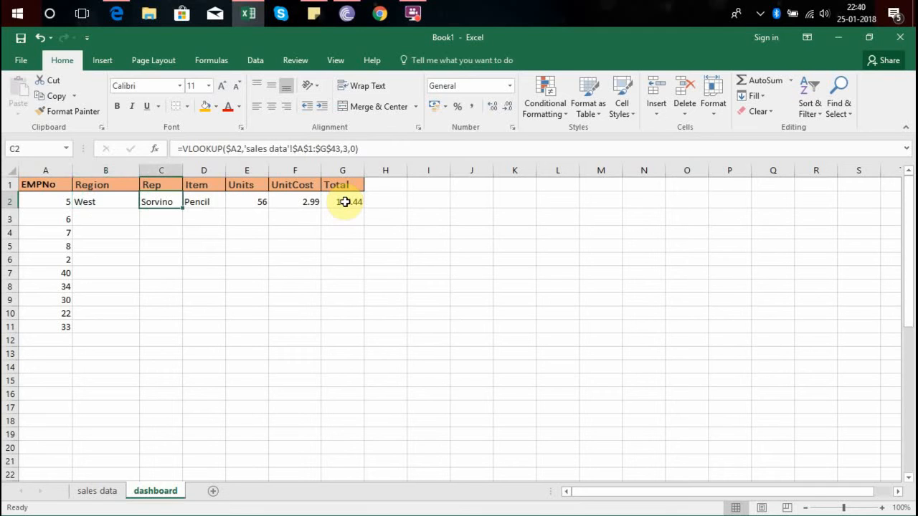
key("Left")
Step: Review how the VLOOKUP column index changes across row 2 from Region to Total
key("Right")
key("Right")
key("Right")
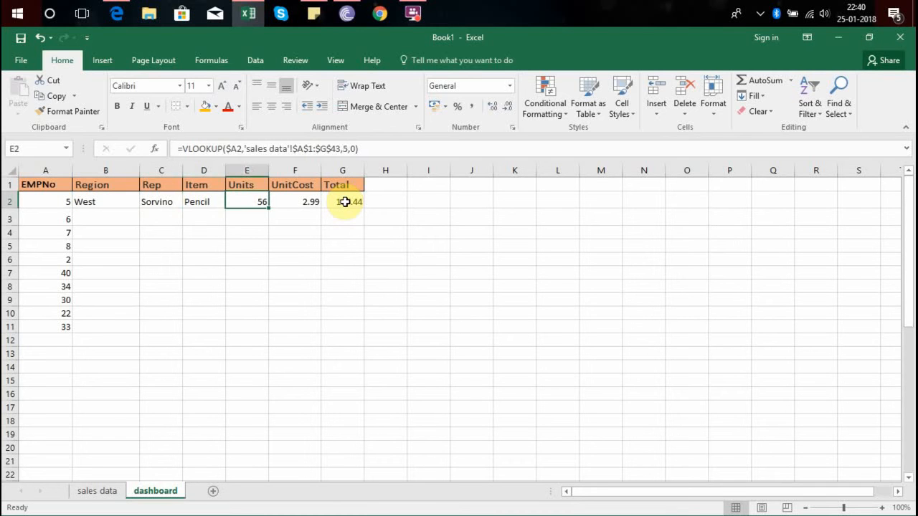
key("Right")
key("Right")
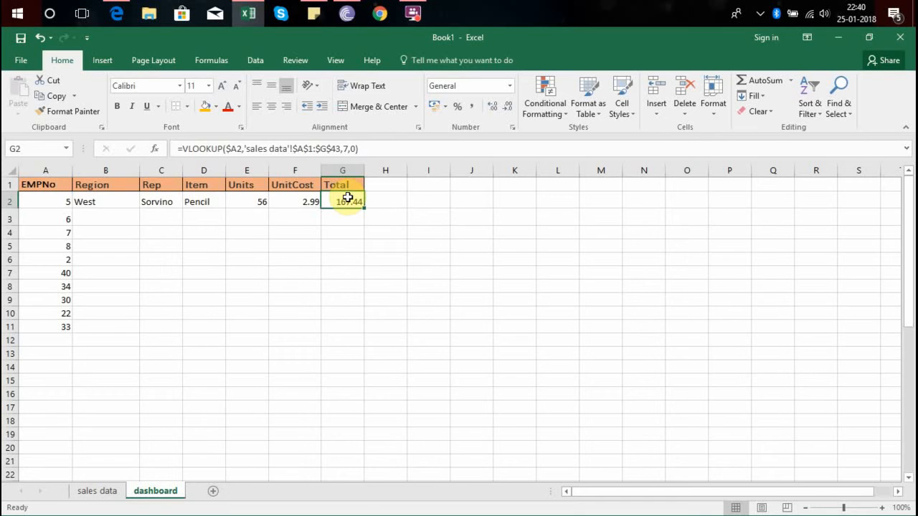
key("Down")
key("Up")
key("Left")
key("Left")
key("Left")
key("Left")
key("Left")
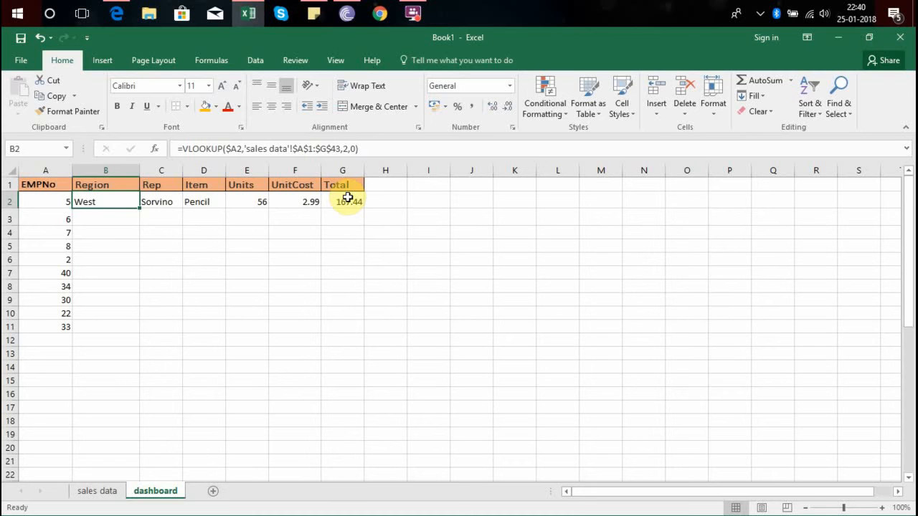
key("Right")
key("Right")
key("Right")
key("Right")
key("Right")
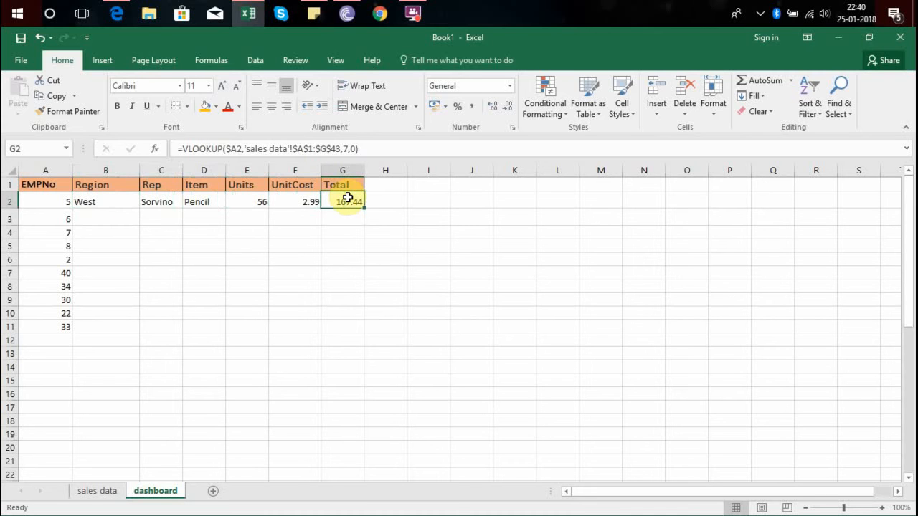
left_click(377, 183)
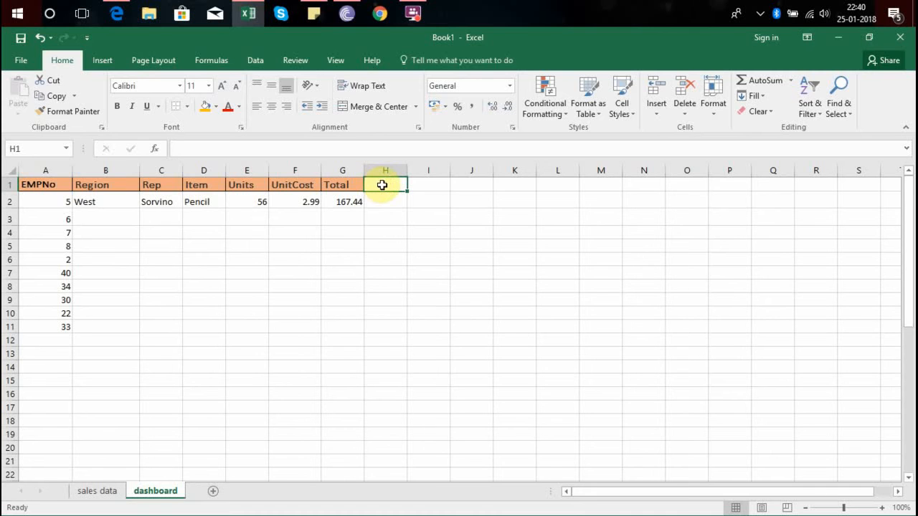
mouse_move(379, 184)
left_mouse_down()
mouse_move(751, 172)
mouse_move(911, 180)
mouse_move(811, 189)
mouse_move(885, 191)
left_mouse_up()
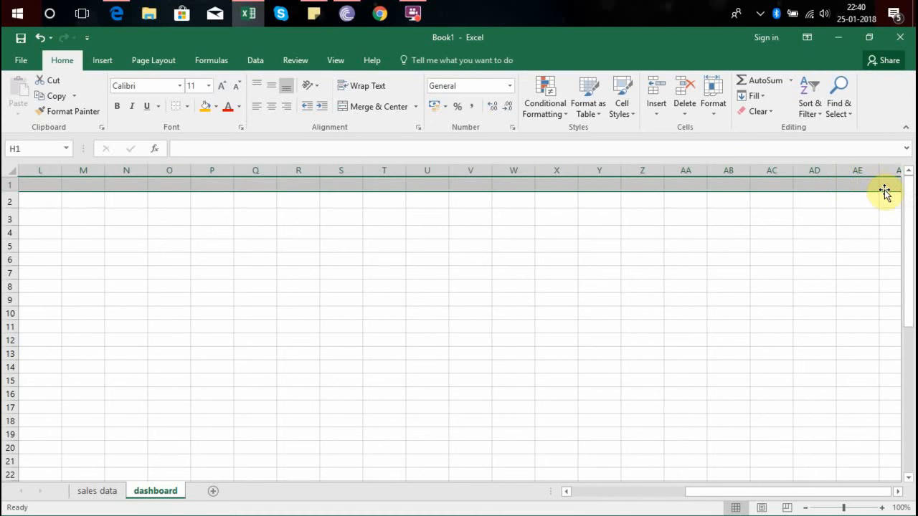
key("ctrl+Home")
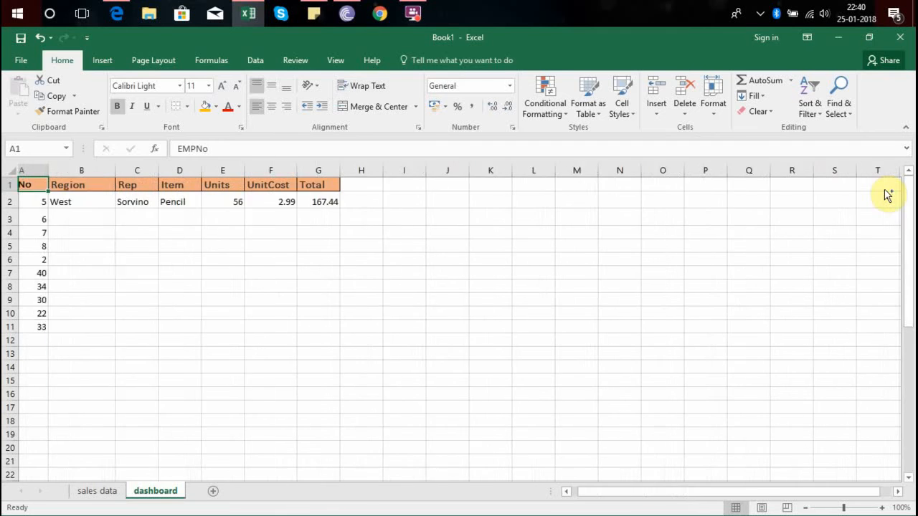
key("Down")
key("Right")
key("Right")
key("Right")
key("Right")
key("Right")
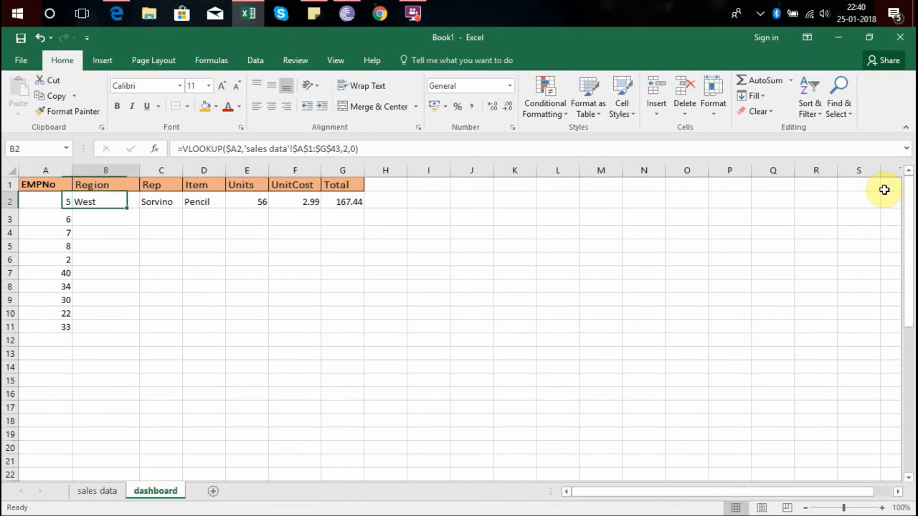
key("Right")
key("Right")
key("Right")
key("Left")
key("Left")
key("Left")
key("Left")
key("Left")
key("Left")
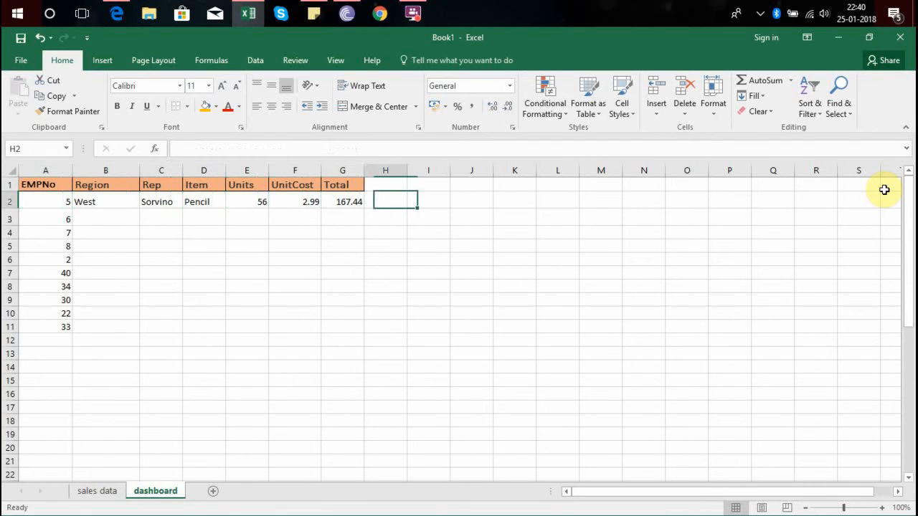
key("Left")
key("Left")
key("Right")
key("Right")
key("Right")
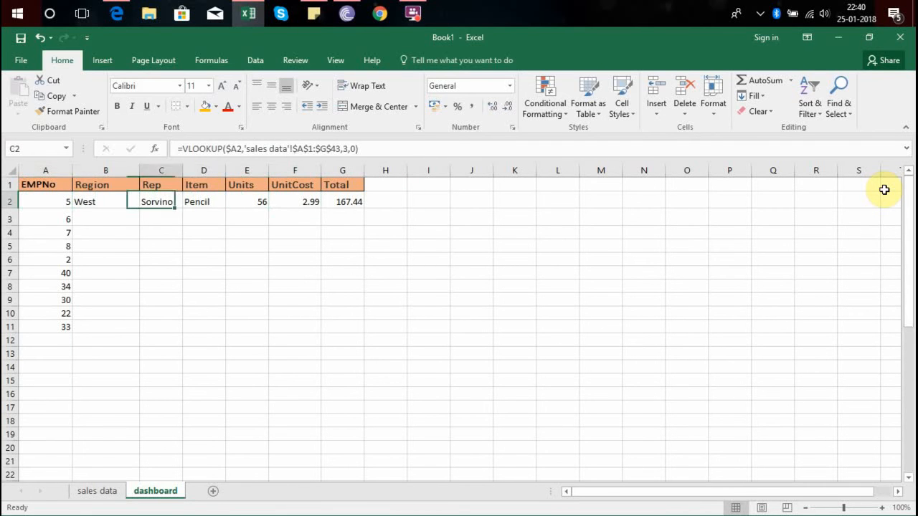
key("Left")
key("Left")
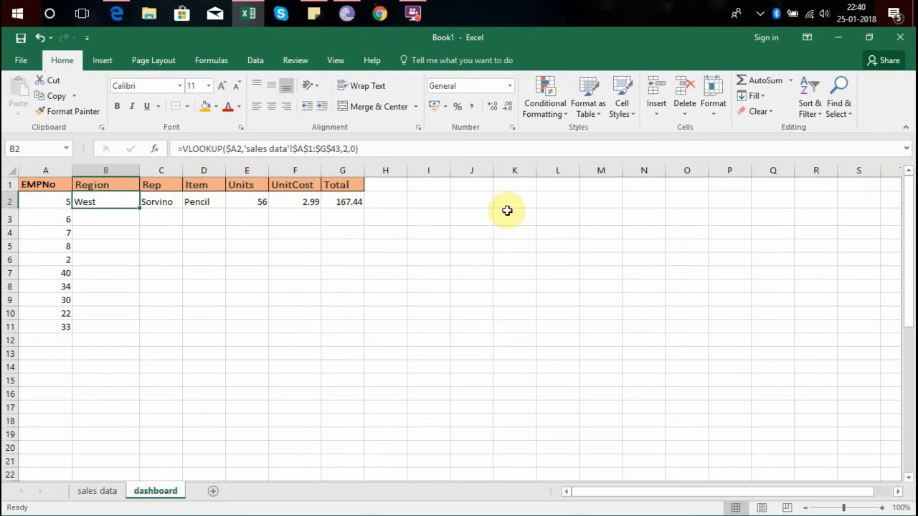
Step: Examine the column index argument inside the Region VLOOKUP formula in B2, leaving the formula unedited
double_click(120, 202)
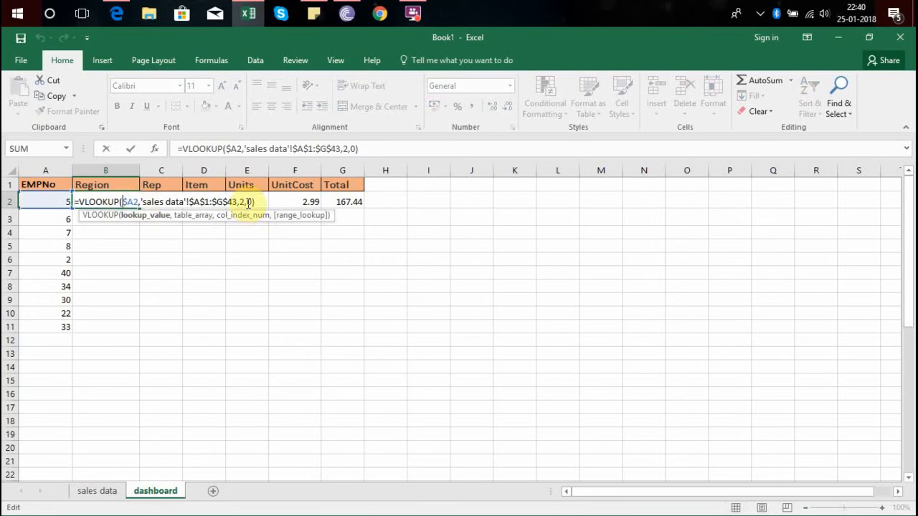
left_click(243, 202)
left_click(241, 202)
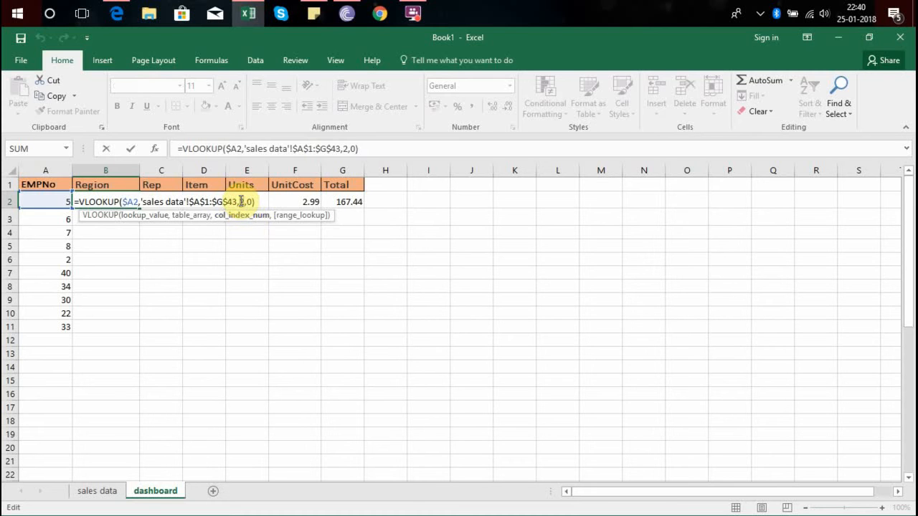
key("ctrl+Return")
left_click(254, 322)
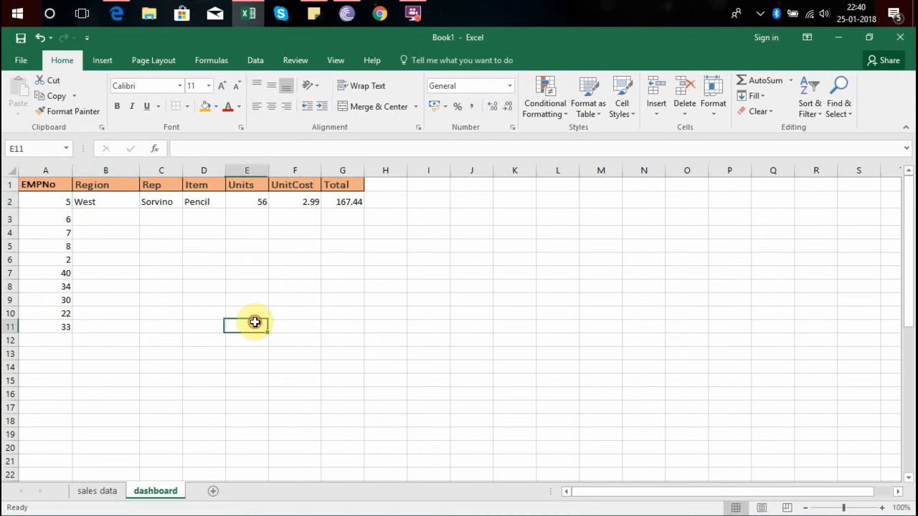
left_click(99, 199)
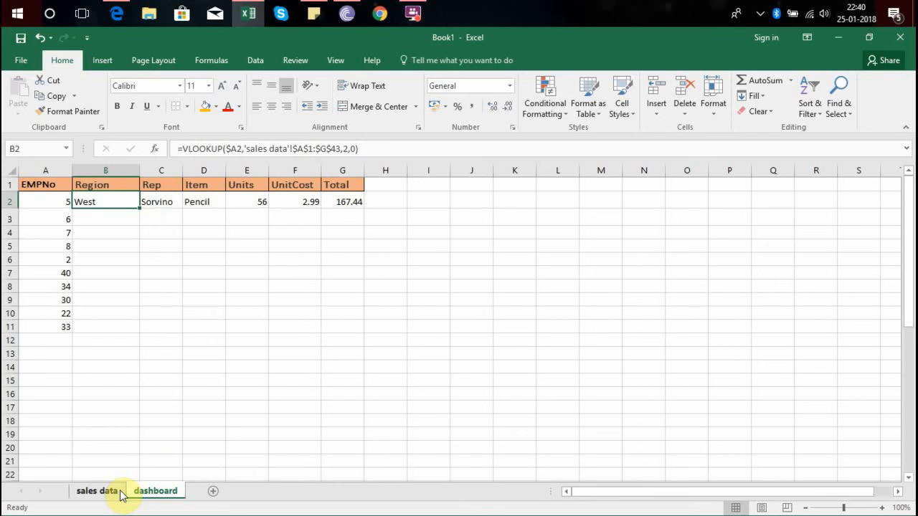
Step: Switch to the sales data sheet and select an empty cell beside the table
left_click(98, 491)
left_click(473, 251)
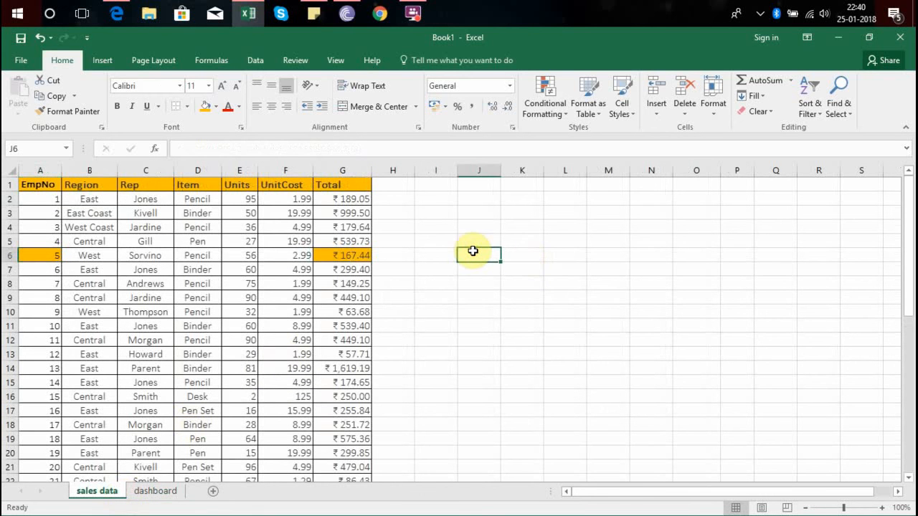
key("Left")
key("Left")
key("Left")
key("Right")
key("Right")
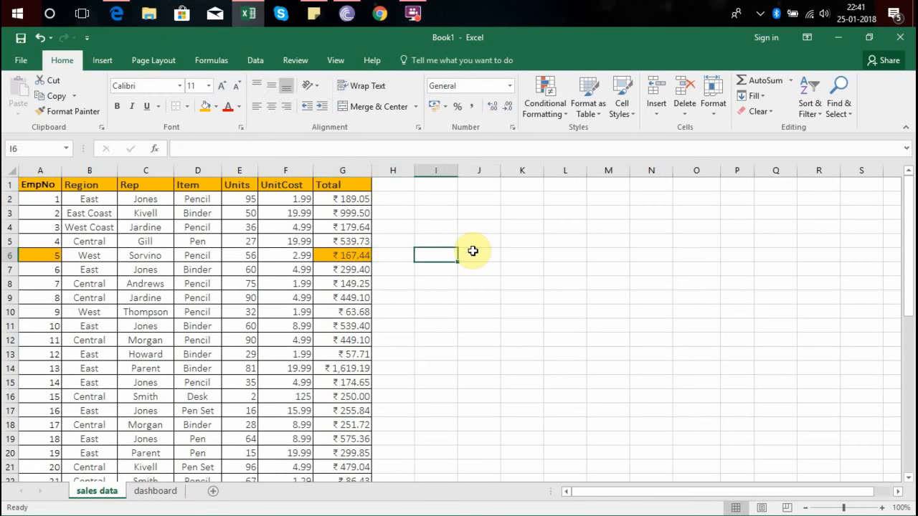
key("Down")
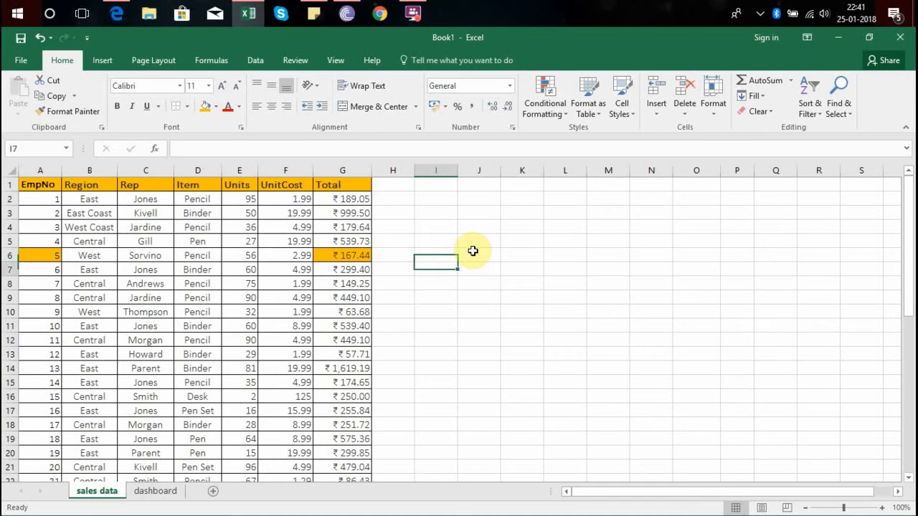
key("Up")
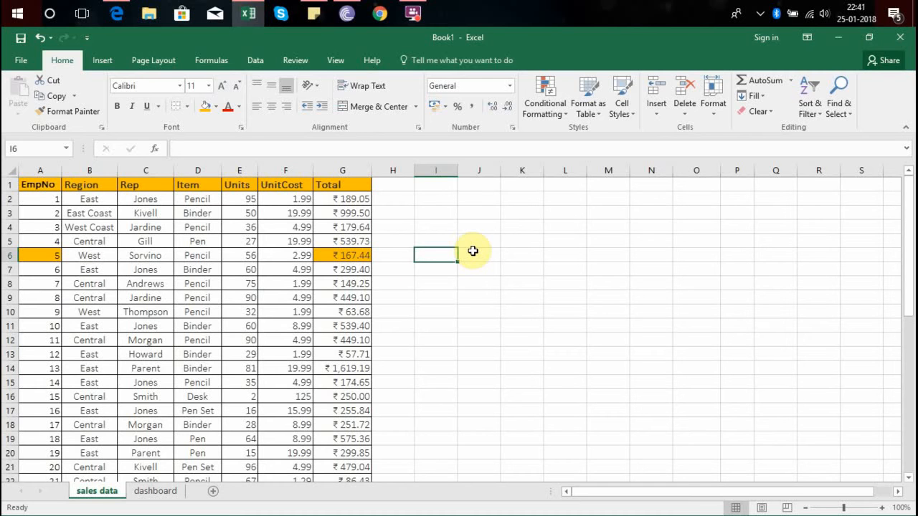
Step: Copy employee numbers 1 to 5 from A2:A6 into I5:I9 beside the table
left_click_drag(45, 198, 41, 254)
key("ctrl+c")
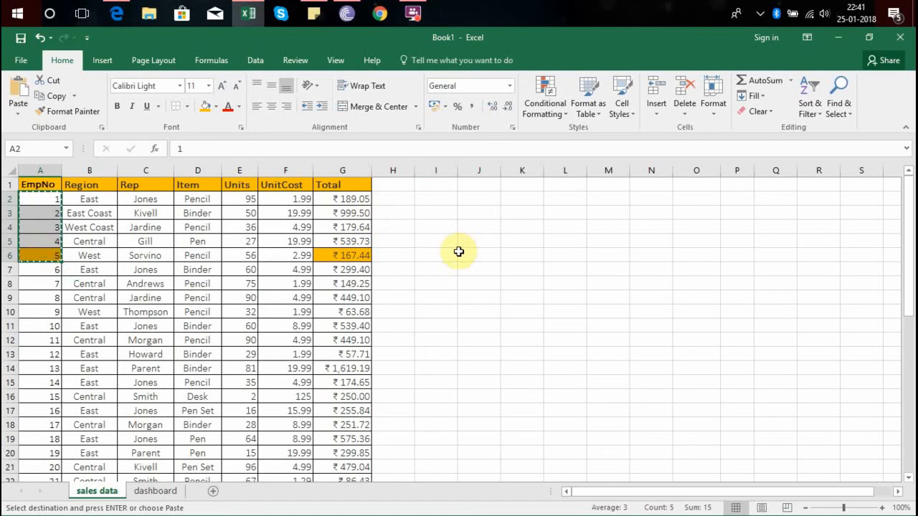
left_click(449, 246)
key("ctrl+v")
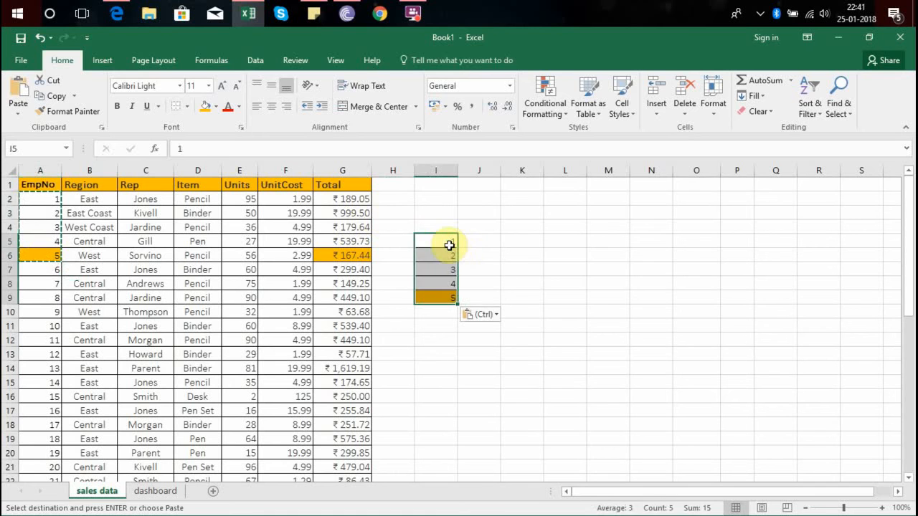
left_click(490, 228)
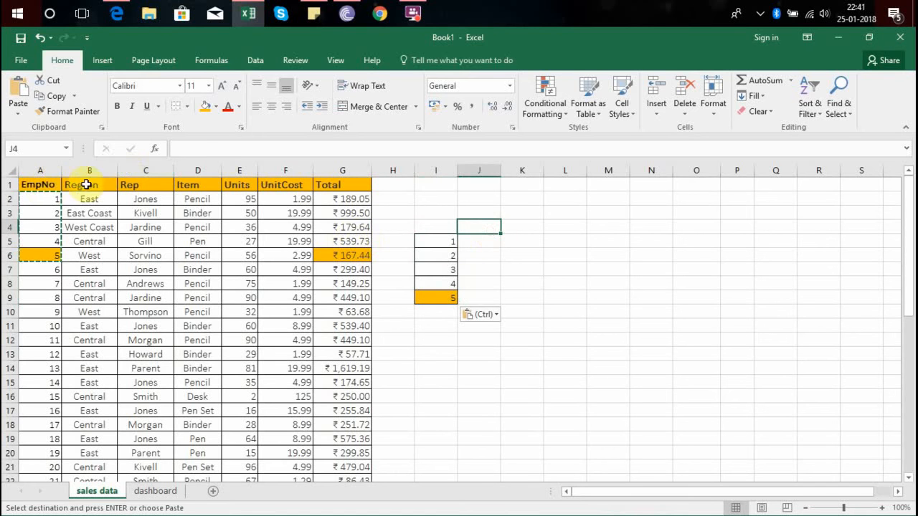
Step: Copy the header row from EmpNo to Total in A1:G1 into the empty area starting at L3
left_click(51, 185)
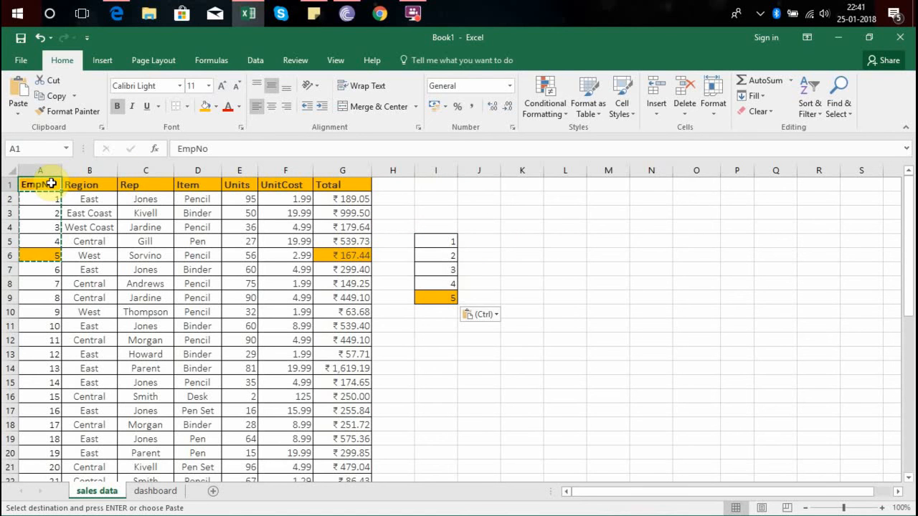
key("Escape")
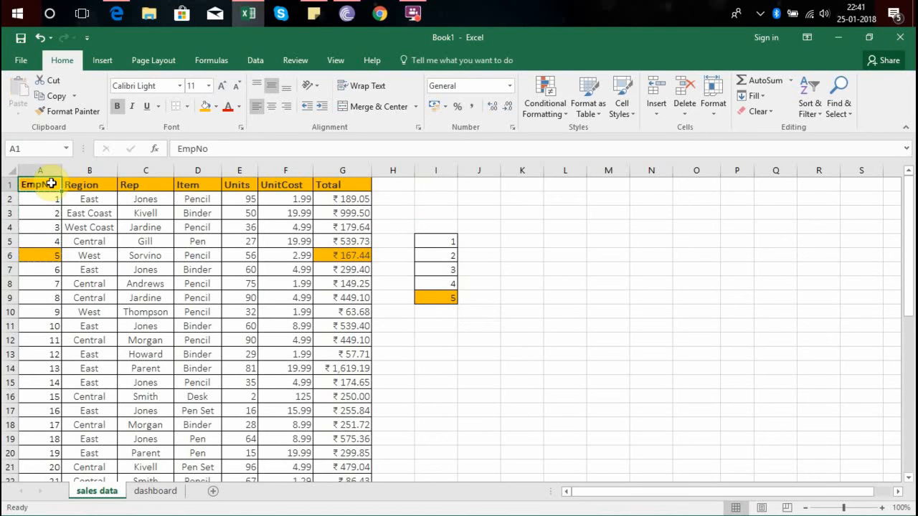
key("ctrl+shift+Right")
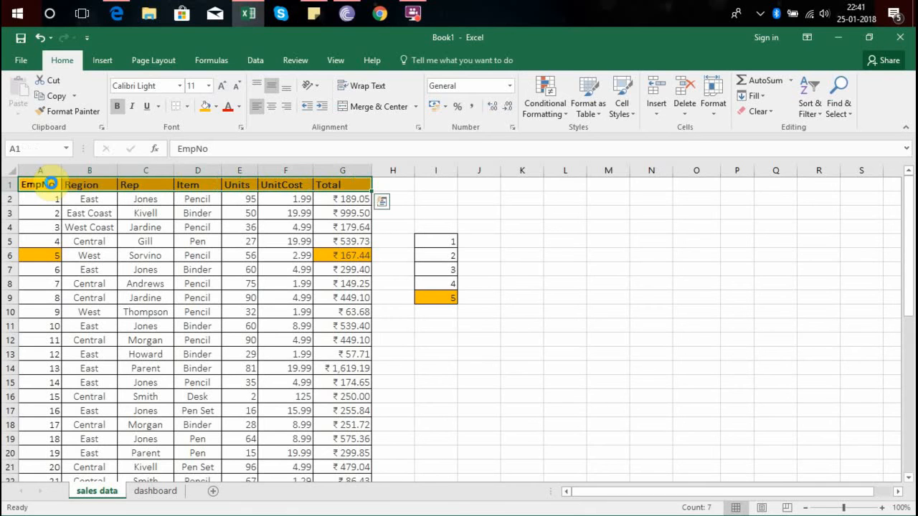
key("ctrl+c")
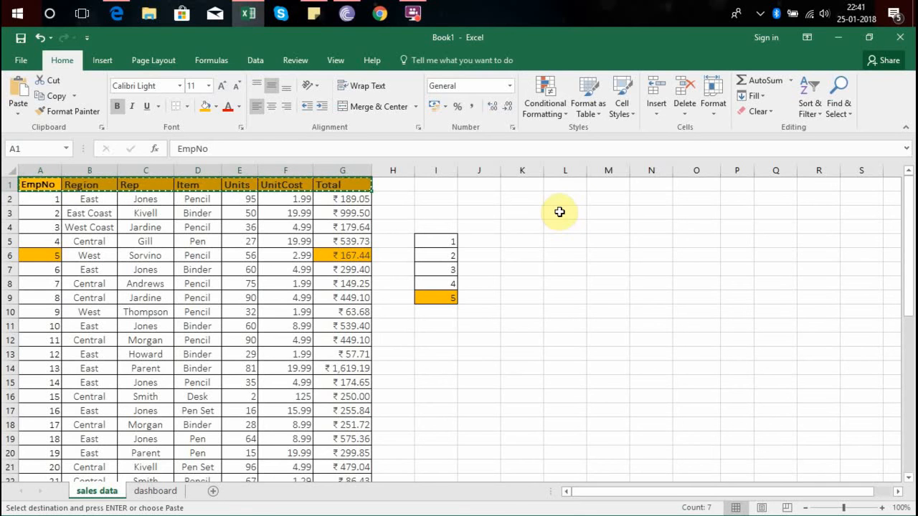
left_click(559, 211)
key("ctrl+v")
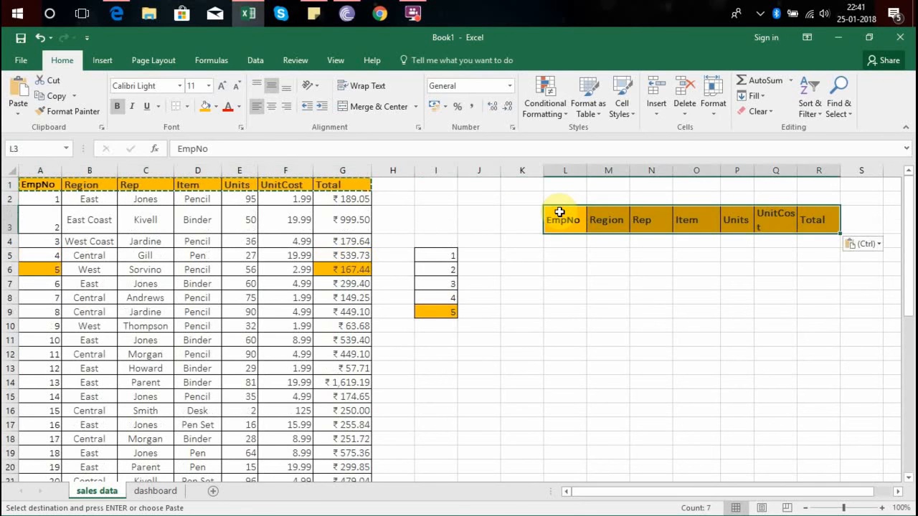
left_click(603, 273)
Step: Enter =MATCH(I5,A:A,0) in K6 to find the position of the first copied employee number in the EmpNo column
left_click(514, 266)
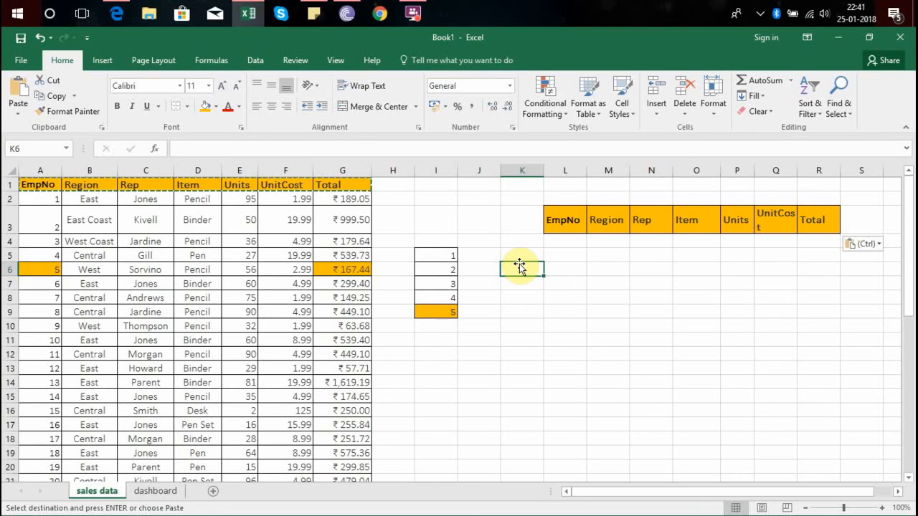
type("=")
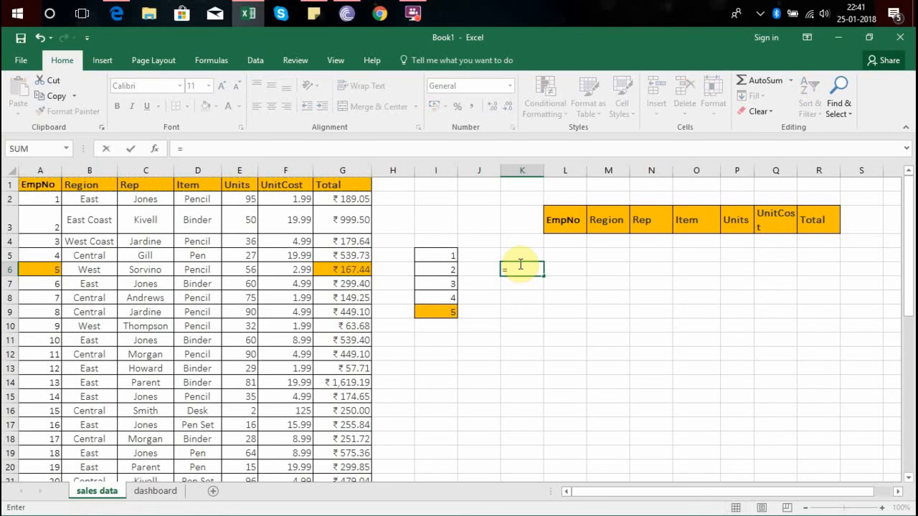
type("ma")
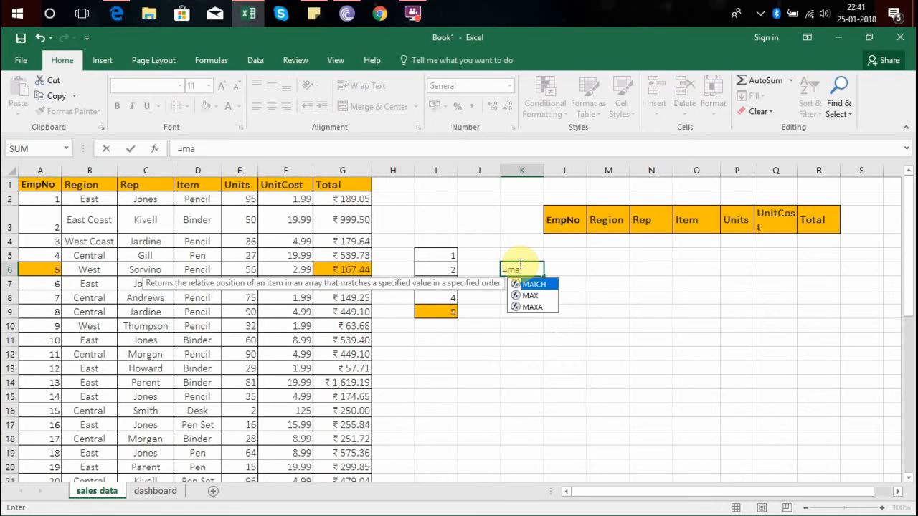
type("t")
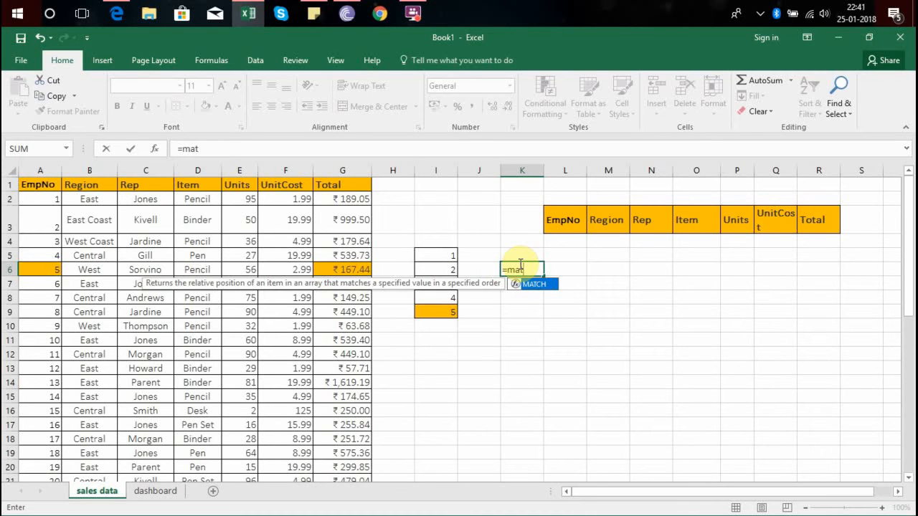
key("Tab")
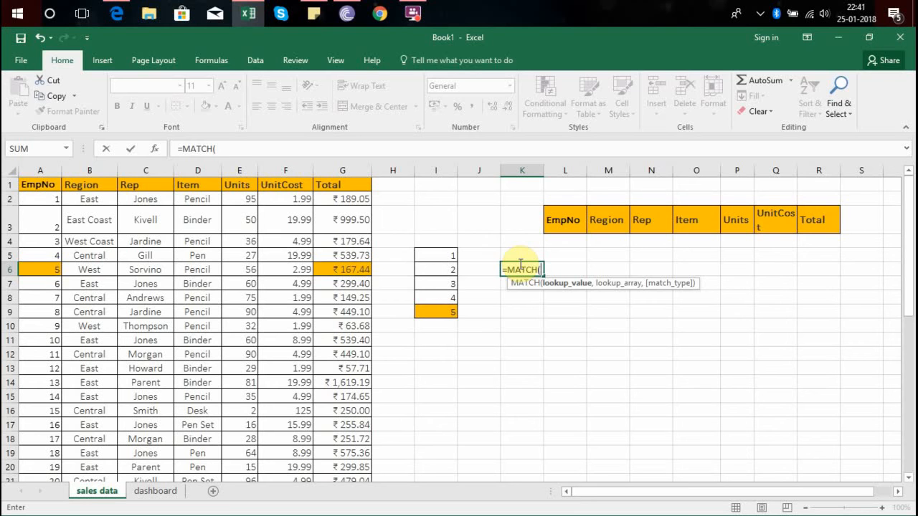
left_click(444, 256)
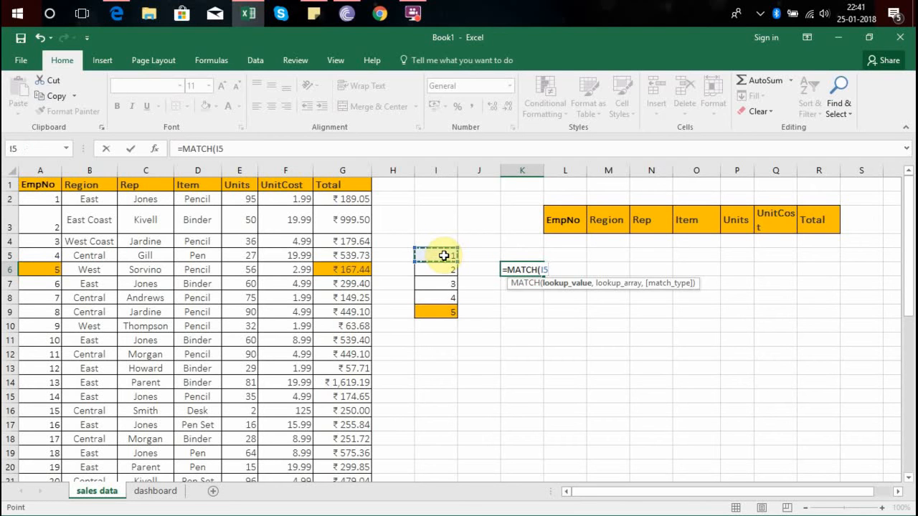
type(",")
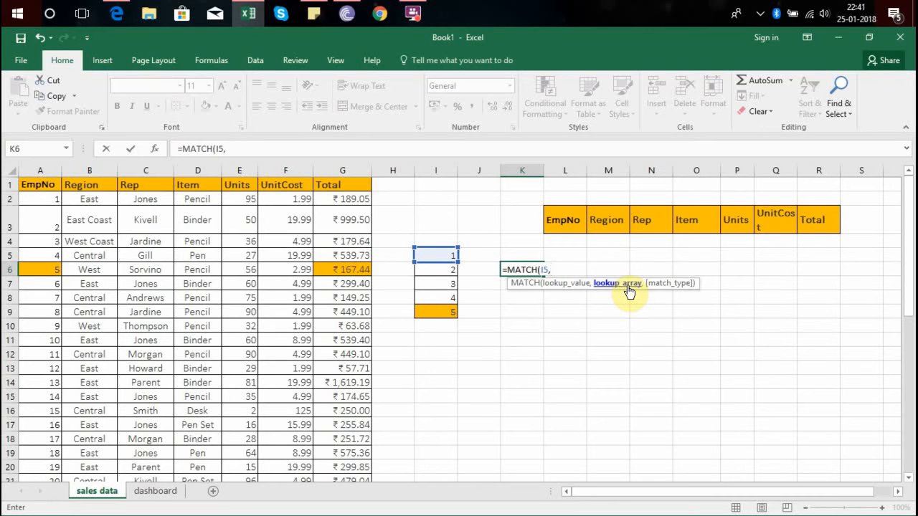
left_click(43, 170)
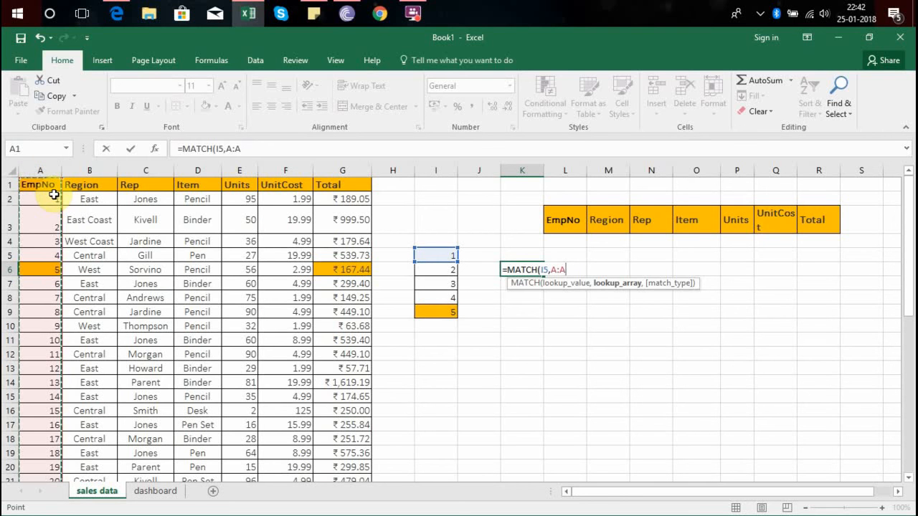
type(",")
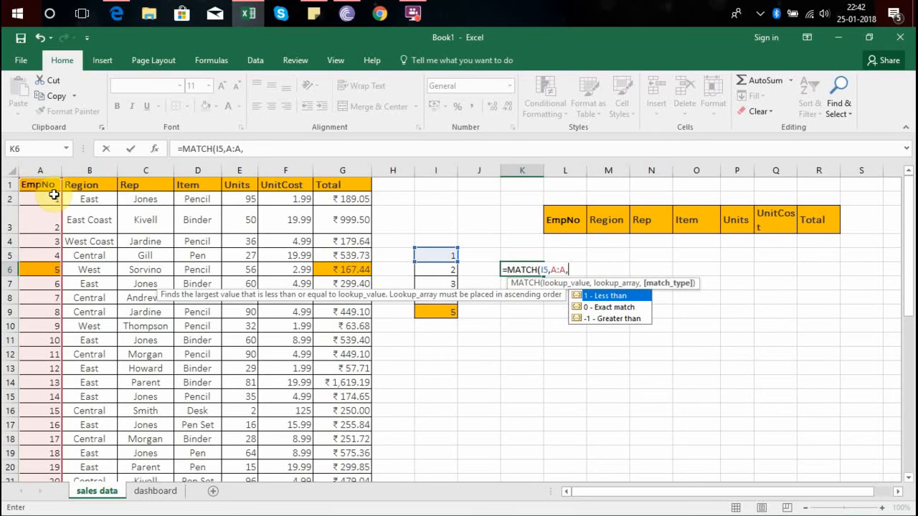
type("0)")
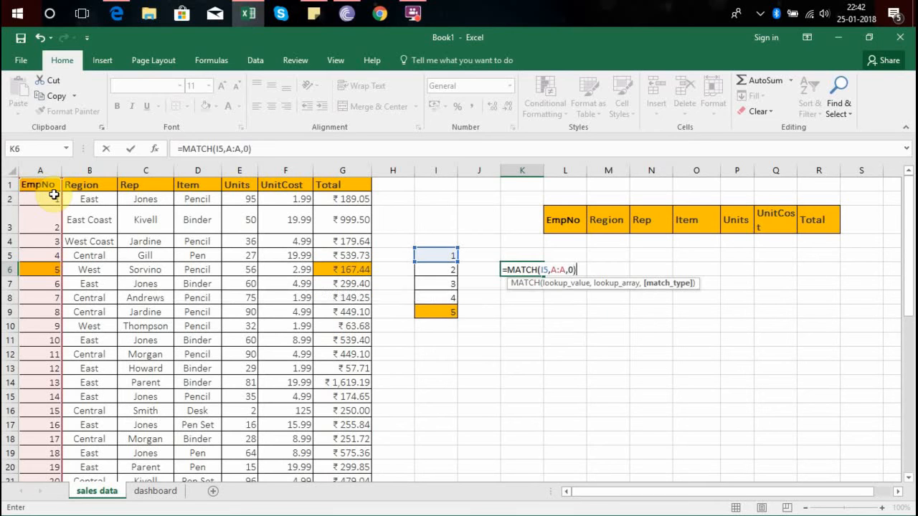
key("Return")
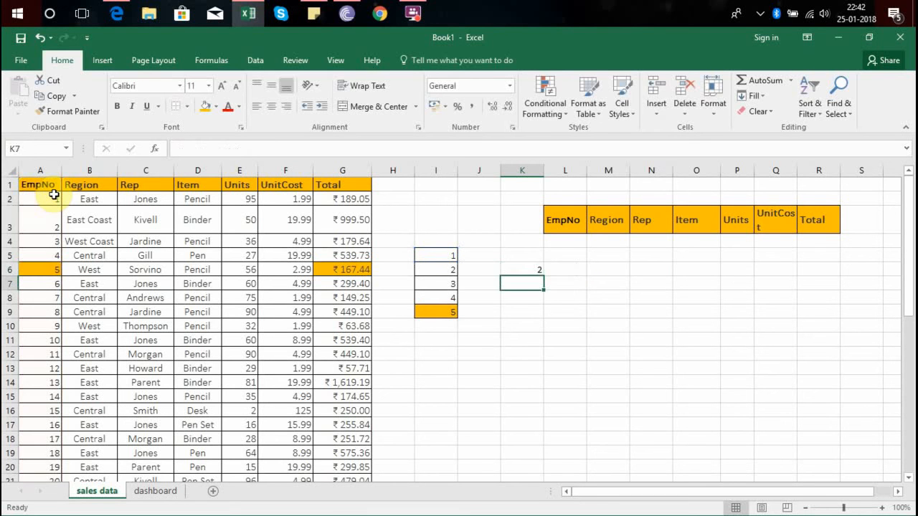
Step: Examine the MATCH formula in K6 against its lookup value in I5 and the EmpNo column, leaving the formula unedited
left_click(529, 269)
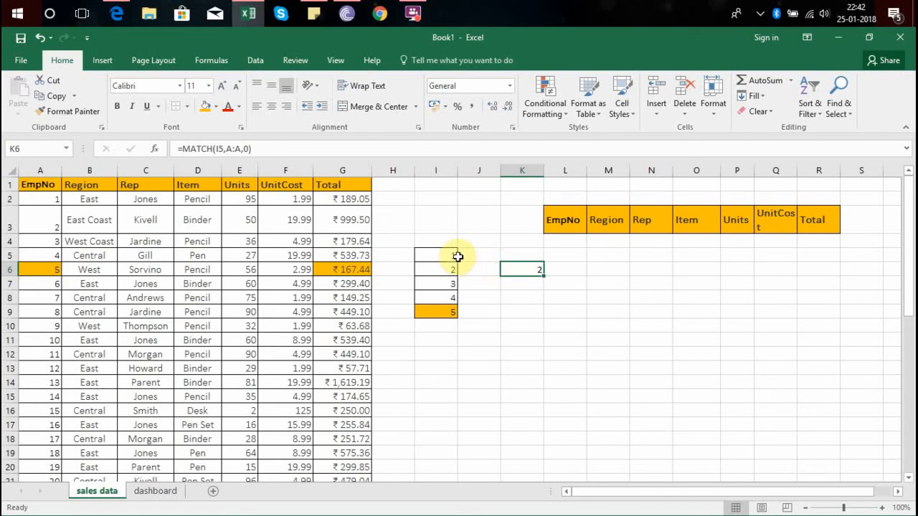
double_click(509, 272)
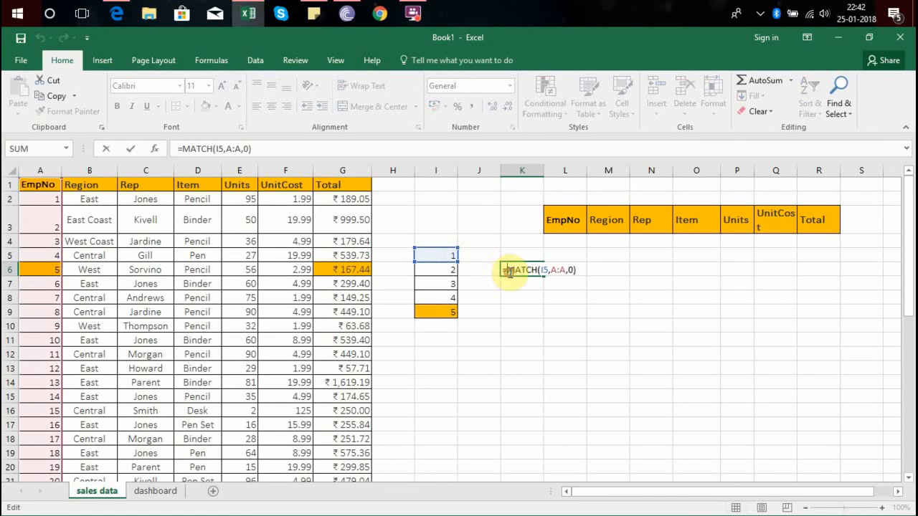
left_click(448, 254)
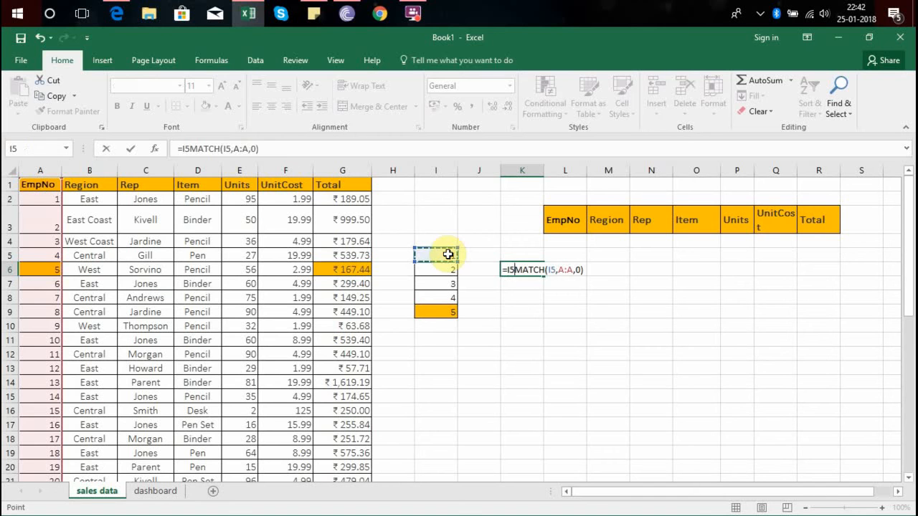
key("Escape")
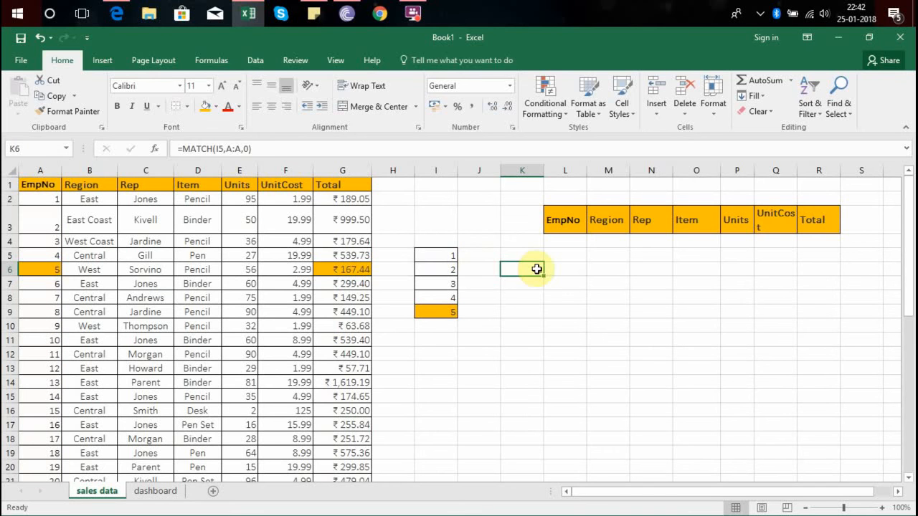
left_click(452, 256)
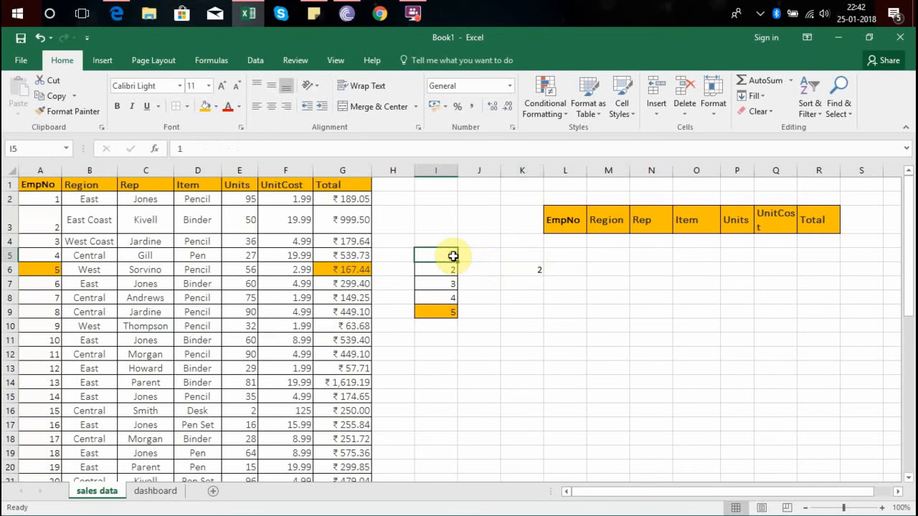
left_click(526, 266)
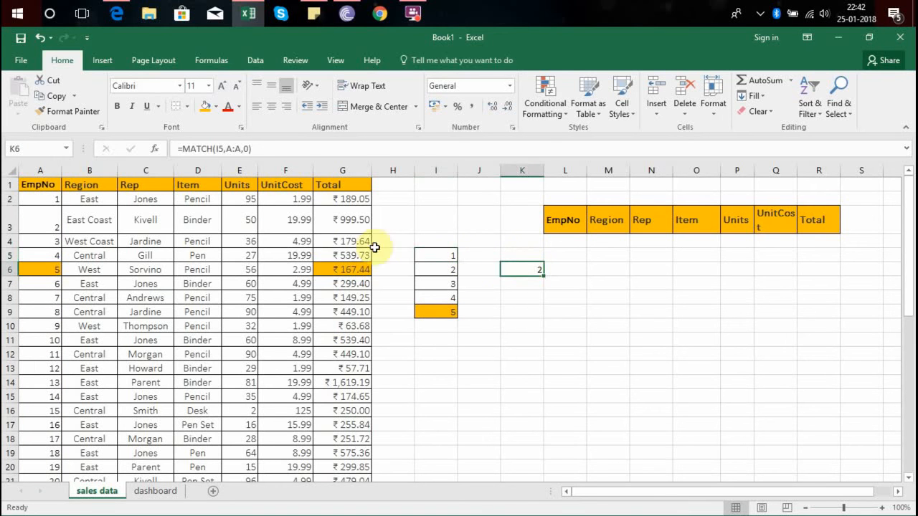
left_click(44, 172)
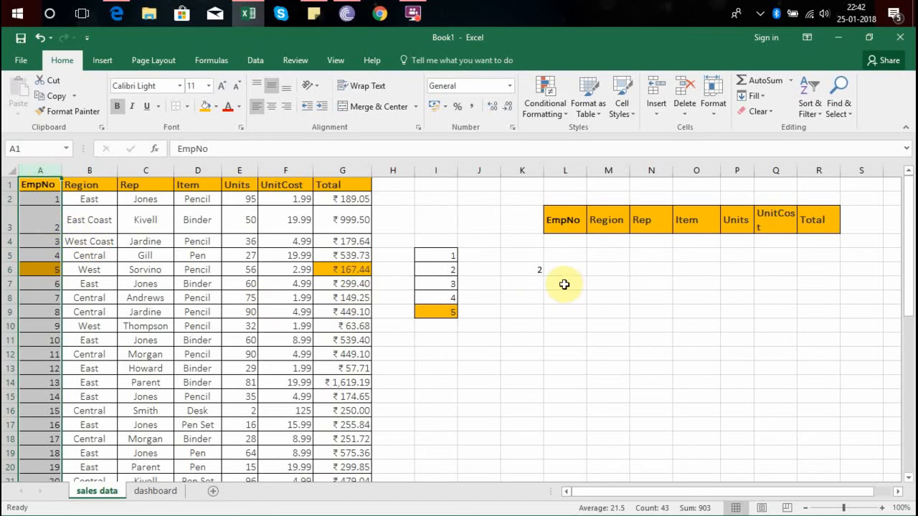
left_click(535, 271)
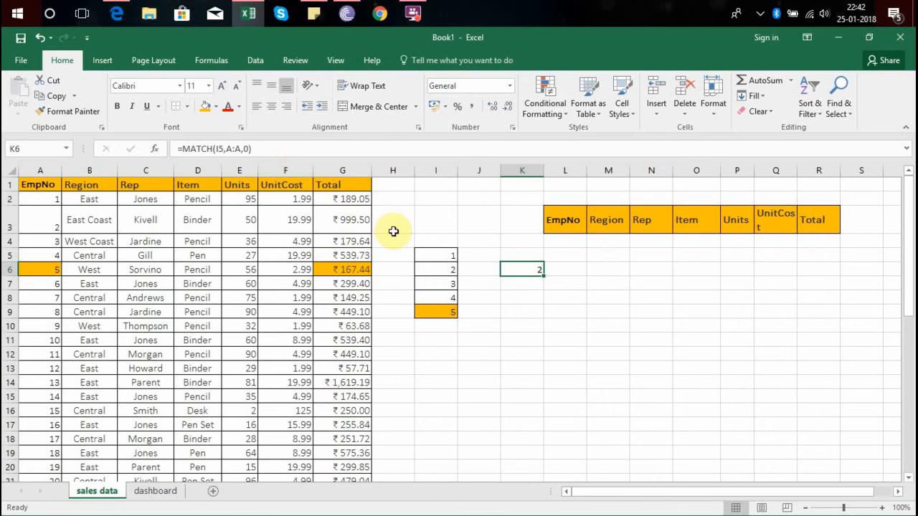
left_click(46, 185)
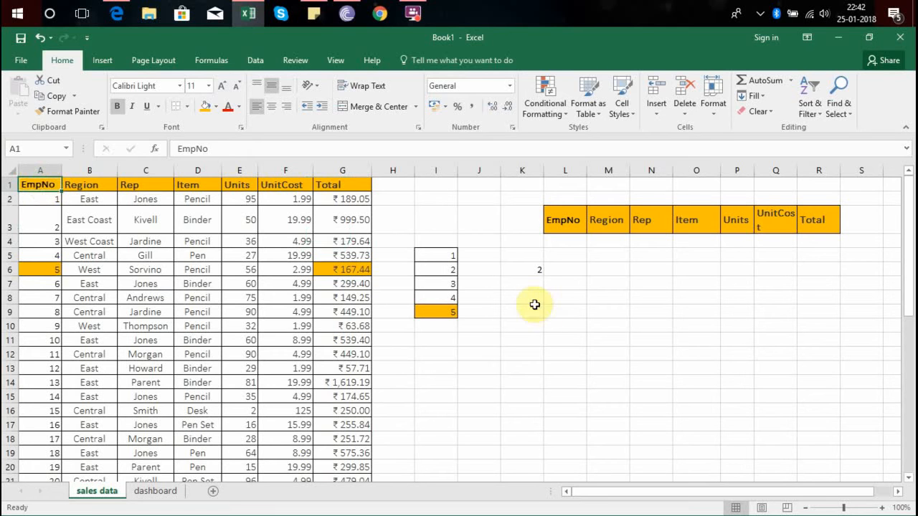
Step: Fill the MATCH formula from K6 down to K9 and inspect the copied formula in K7
left_click(518, 268)
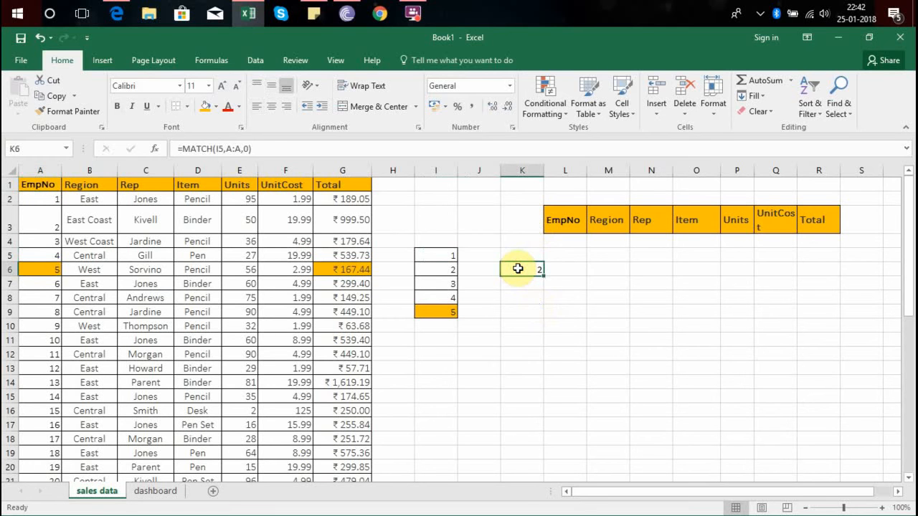
left_click_drag(542, 274, 539, 313)
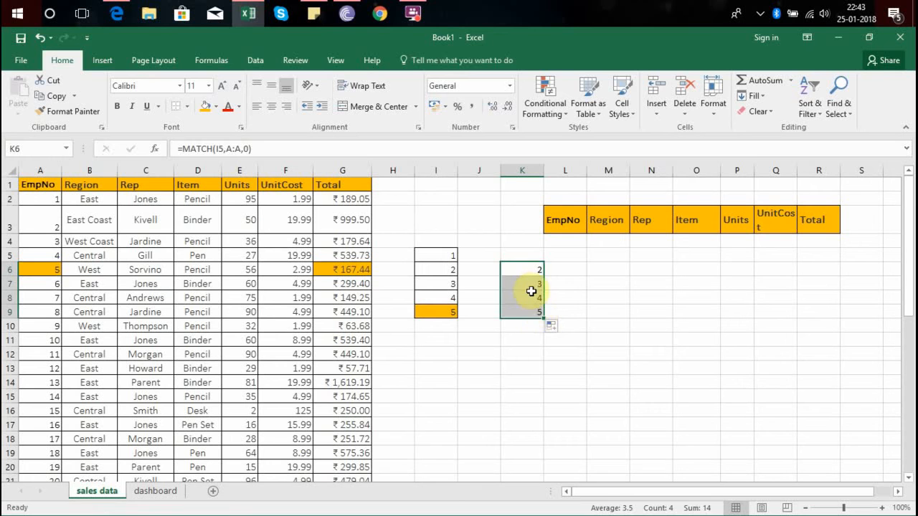
left_click(529, 285)
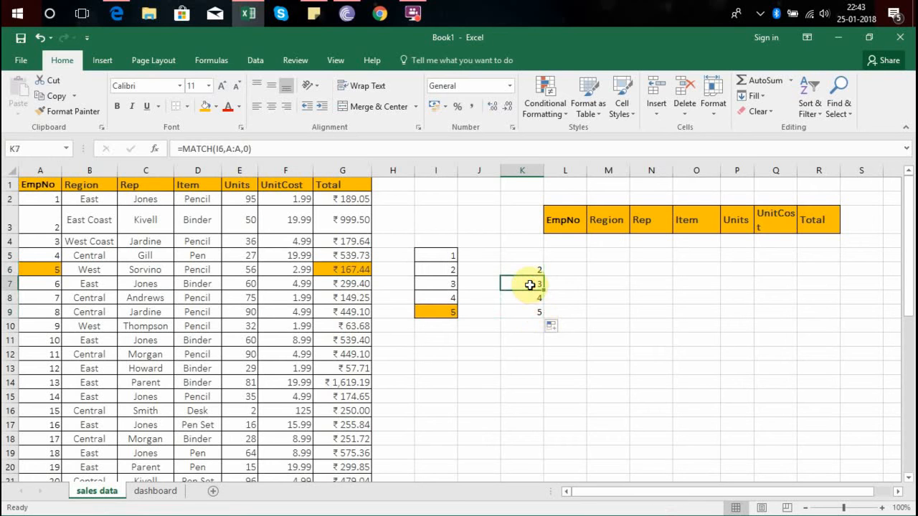
Step: Compare the MATCH formulas in K6 and K7 with their lookup values and the matching rows in the EmpNo column
key("Up")
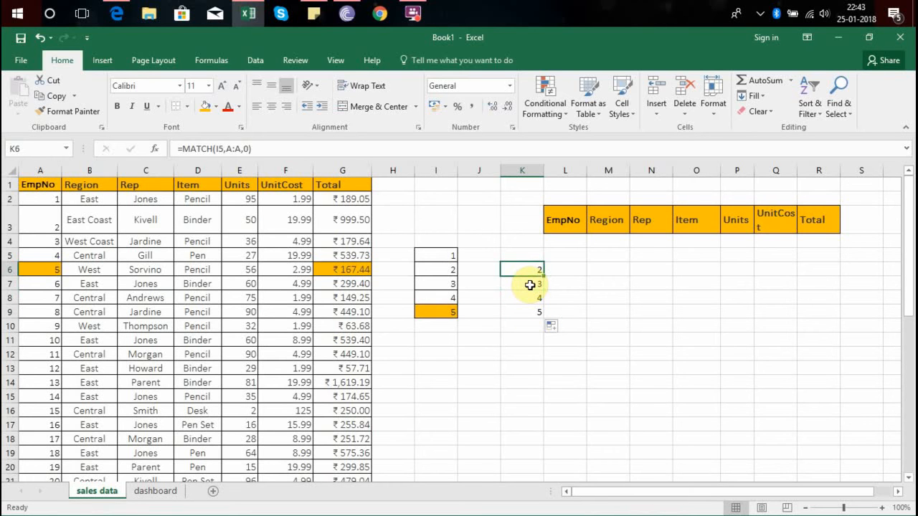
key("Down")
key("Up")
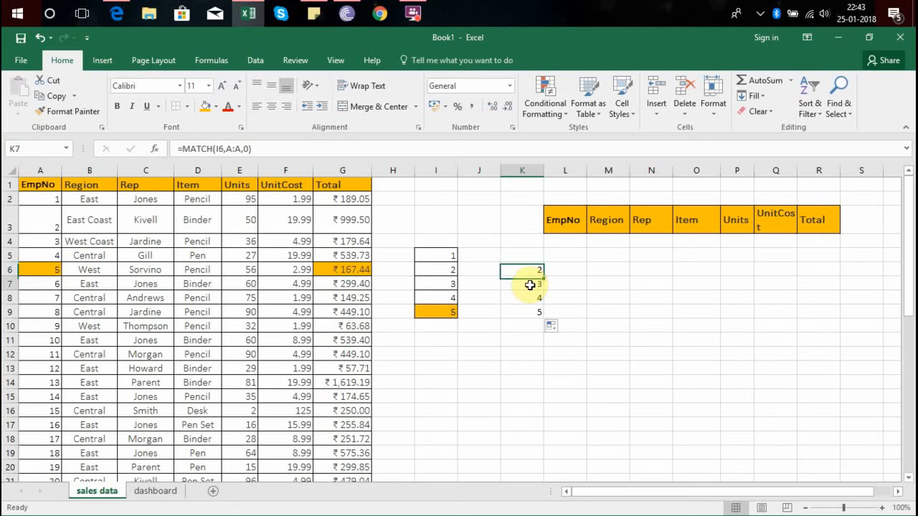
key("Down")
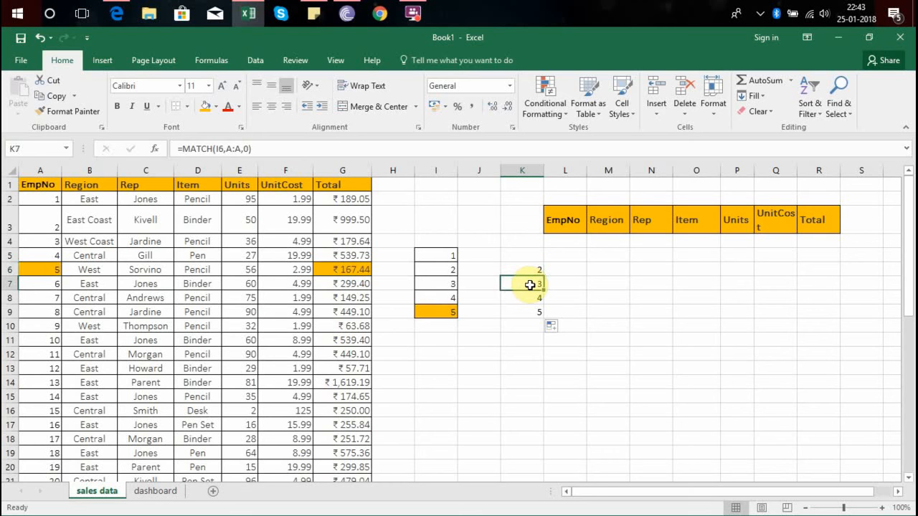
double_click(530, 285)
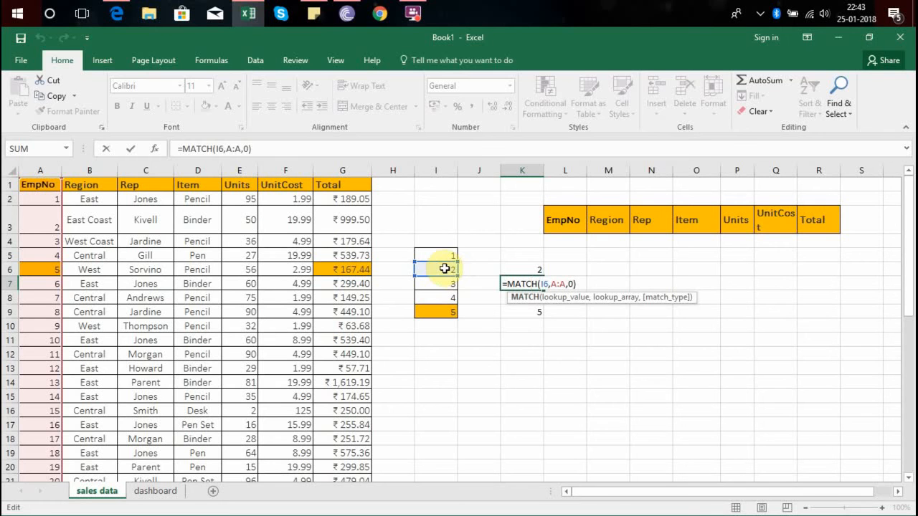
left_click(41, 170)
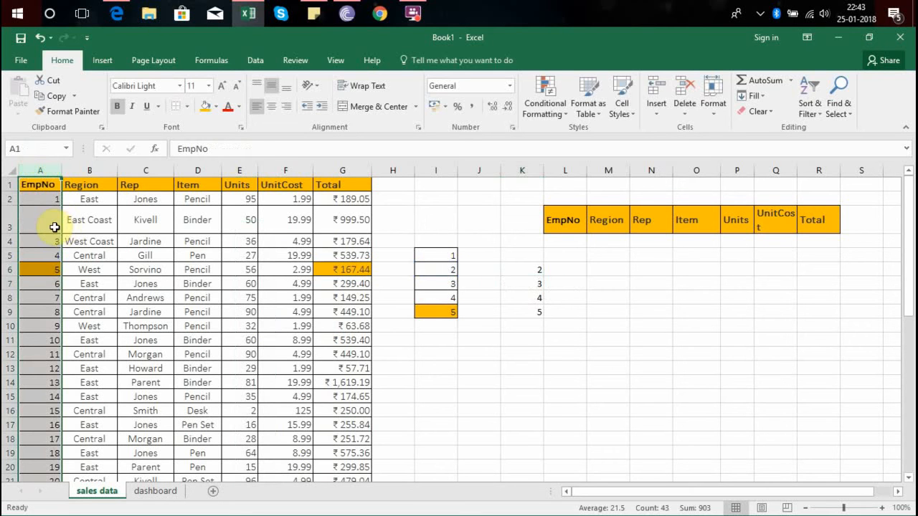
left_click(51, 184)
key("Down")
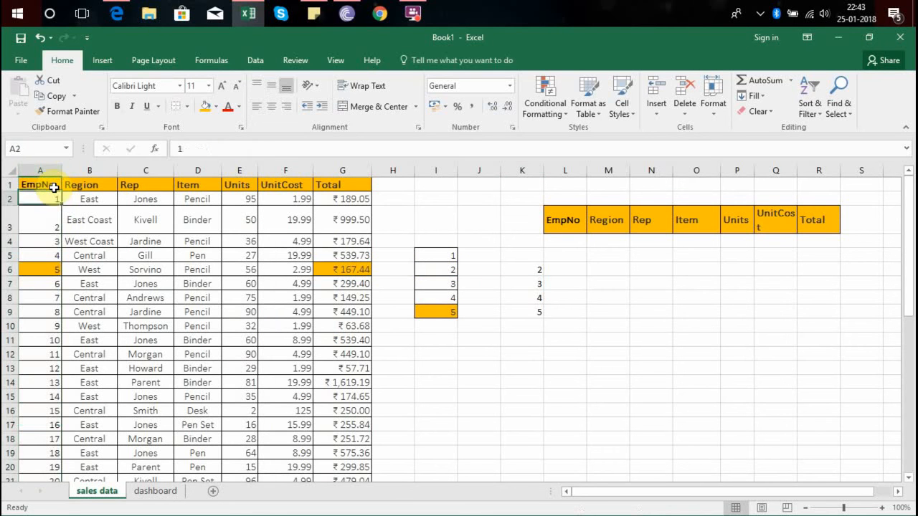
key("Down")
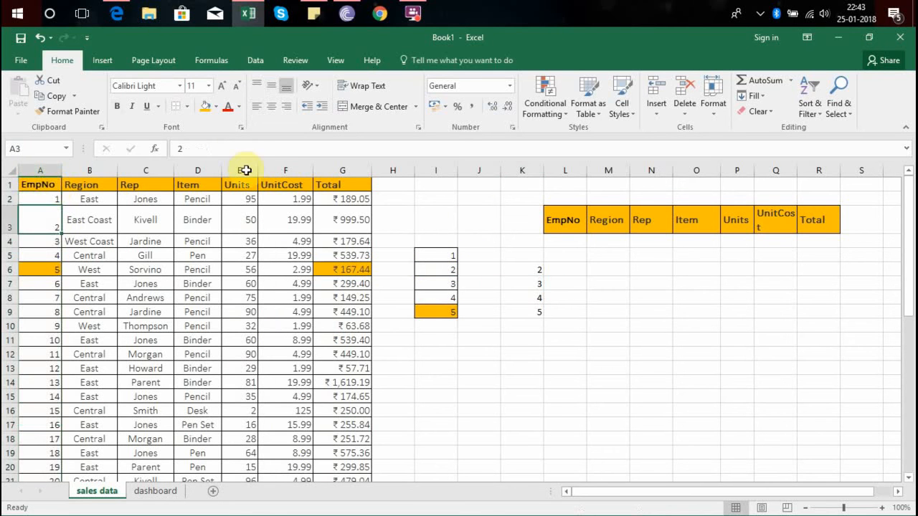
left_click(534, 285)
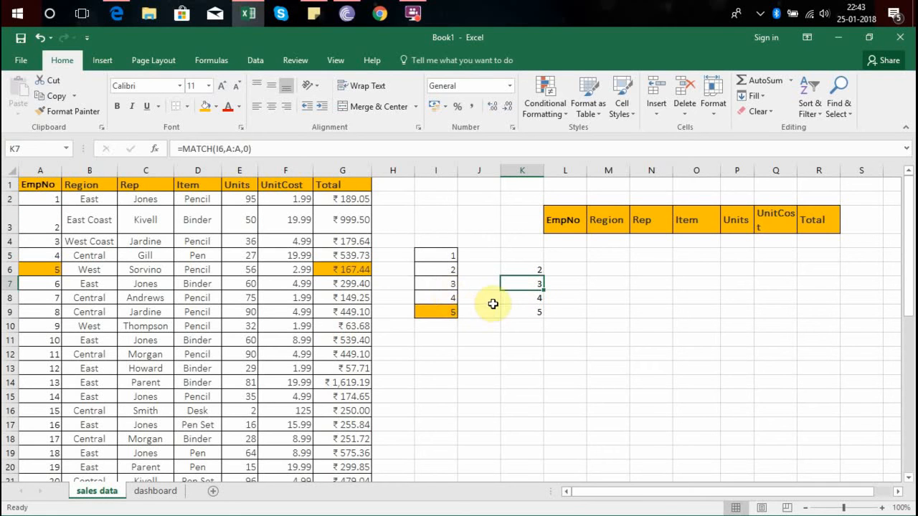
Step: Clear the MATCH formulas from K6:K9 on the sales data sheet
left_click_drag(538, 267, 534, 308)
key("Delete")
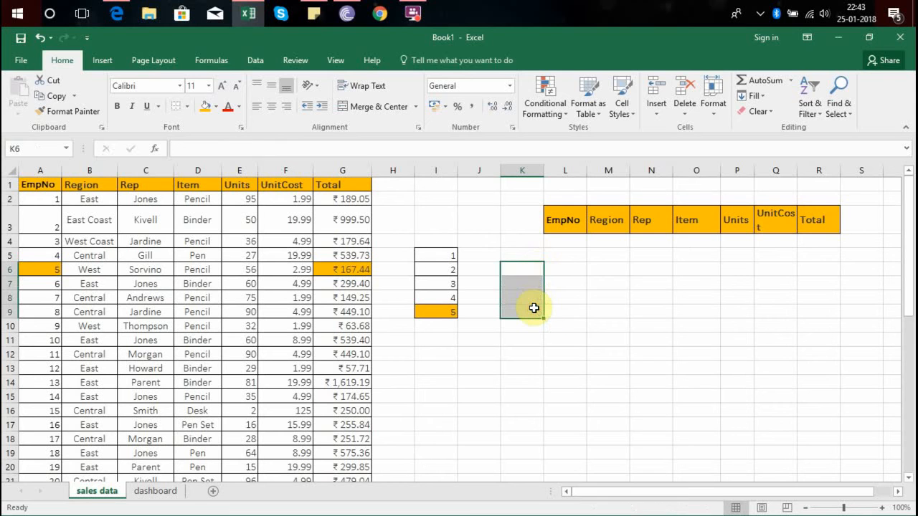
key("Up")
key("Left")
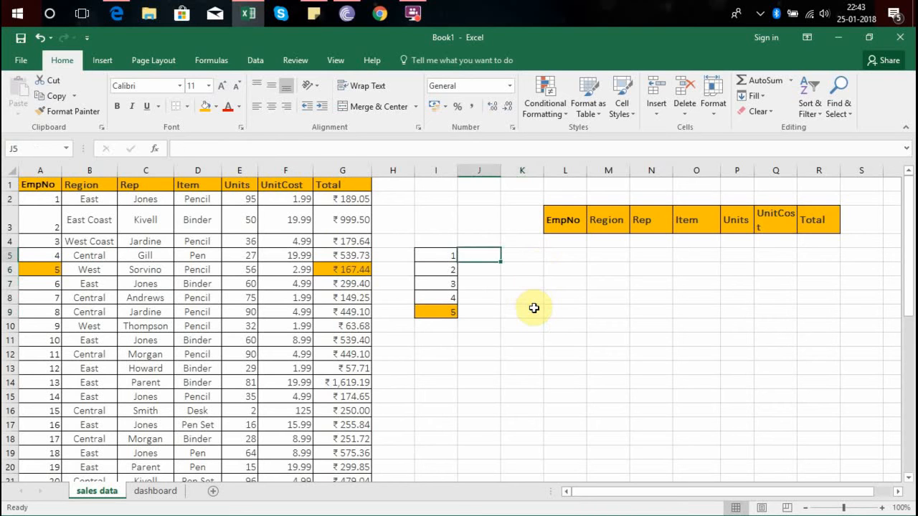
key("Left")
key("Down")
key("Right")
key("Right")
key("Right")
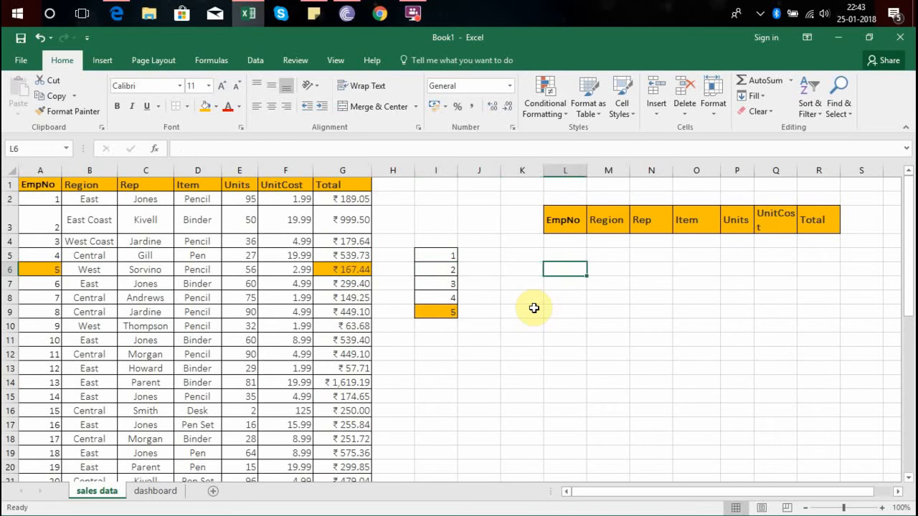
Step: Enter =MATCH(L3,$A$1:$G$1,0) in L7 to find the copied EmpNo header's position in the original header row
left_click(52, 185)
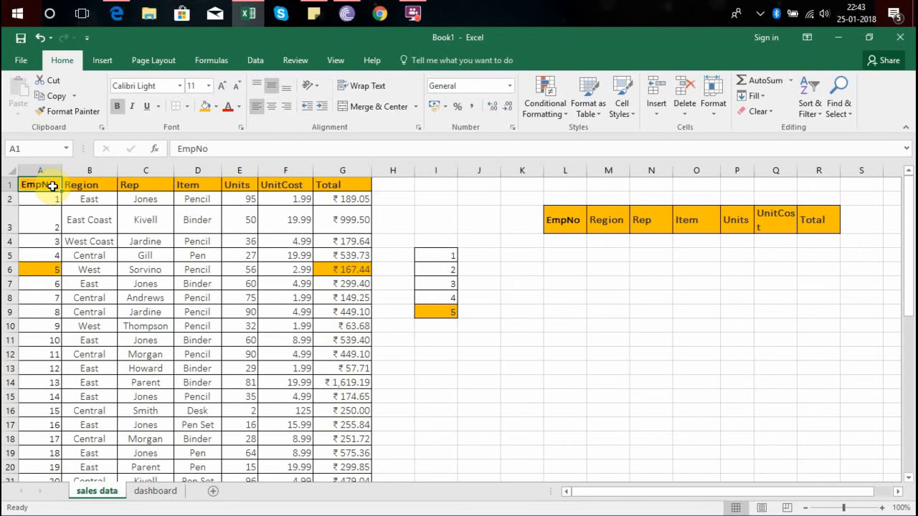
key("ctrl+shift+Right")
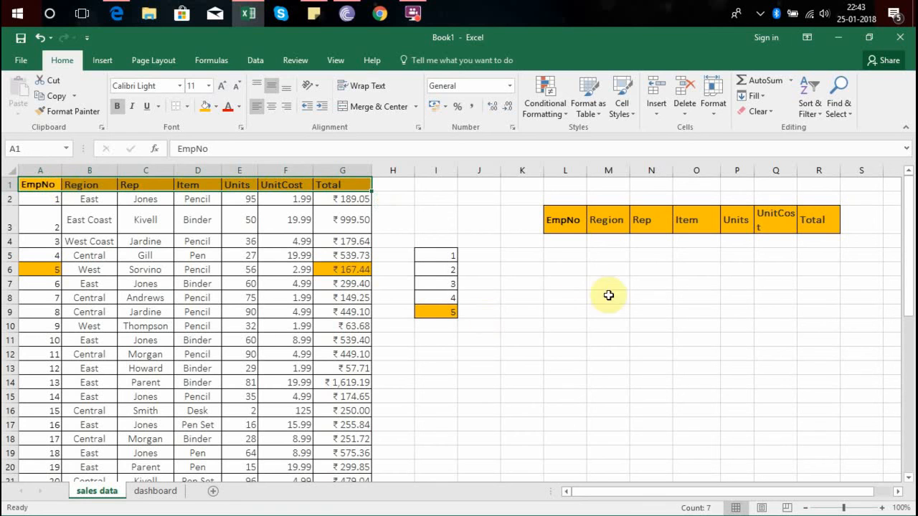
left_click(559, 281)
type("=")
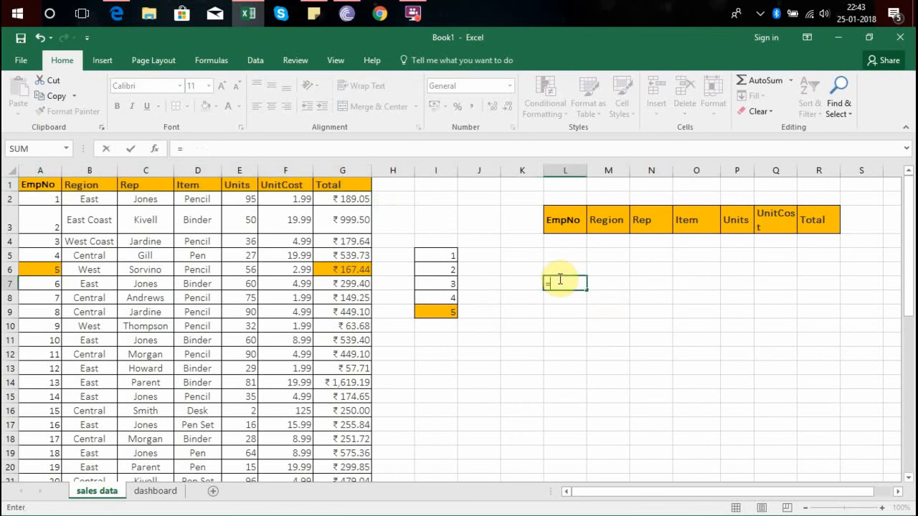
type("match(")
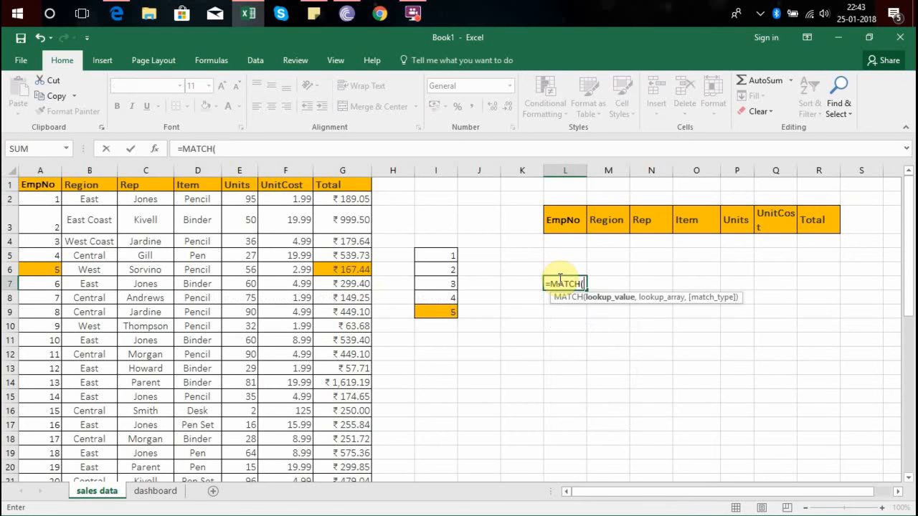
left_click(565, 222)
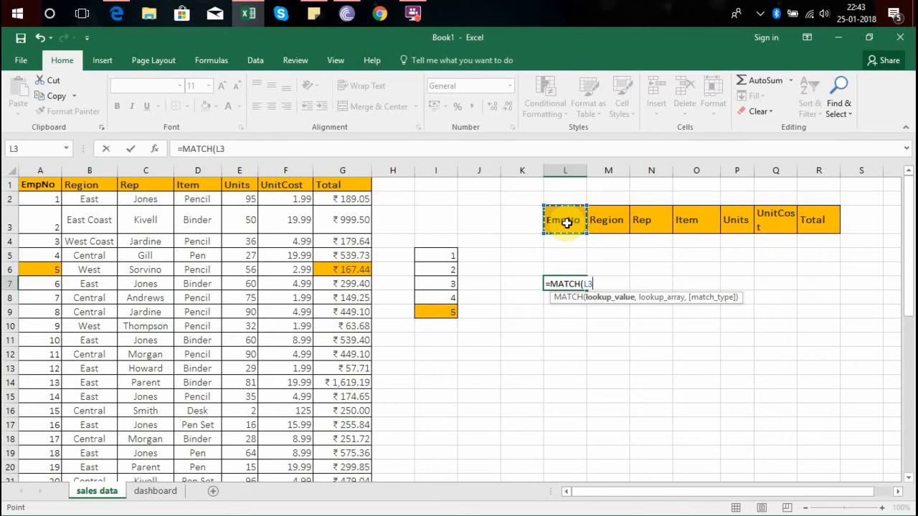
type(",")
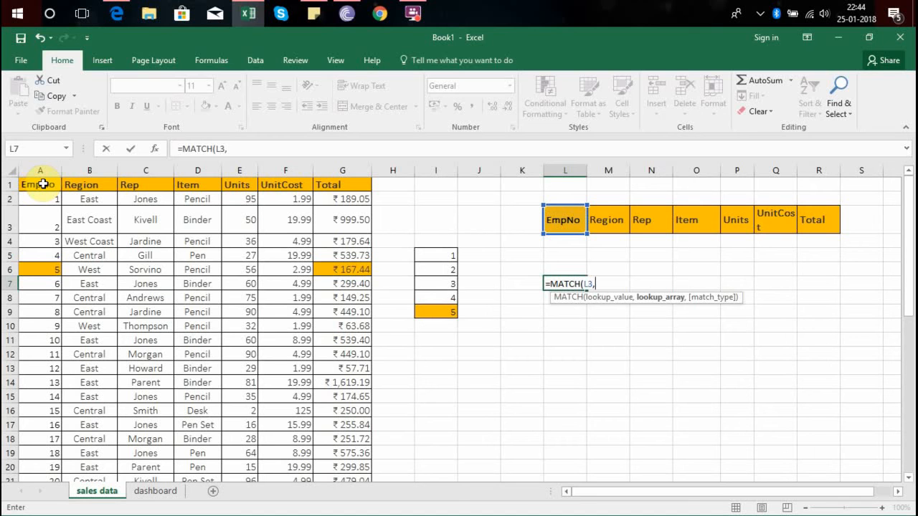
left_click_drag(43, 184, 317, 185)
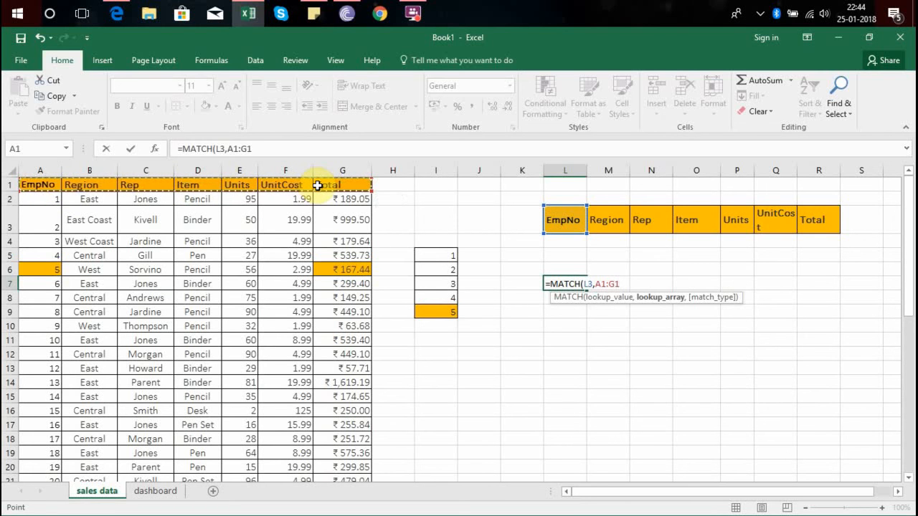
key("F4")
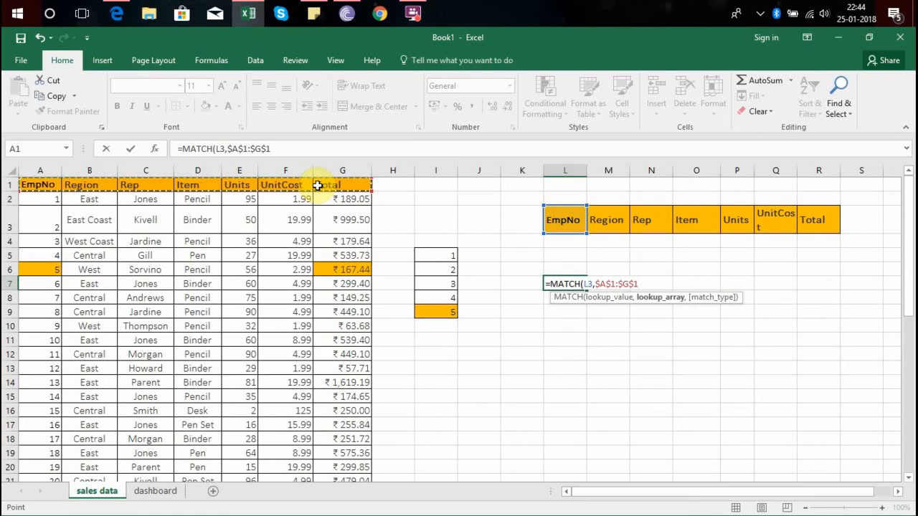
left_click(302, 150)
type(",")
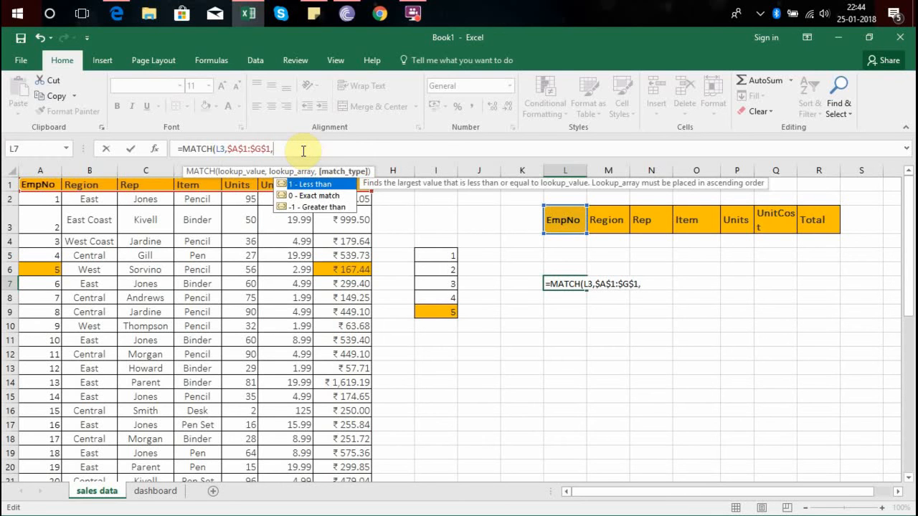
type("0)")
key("Return")
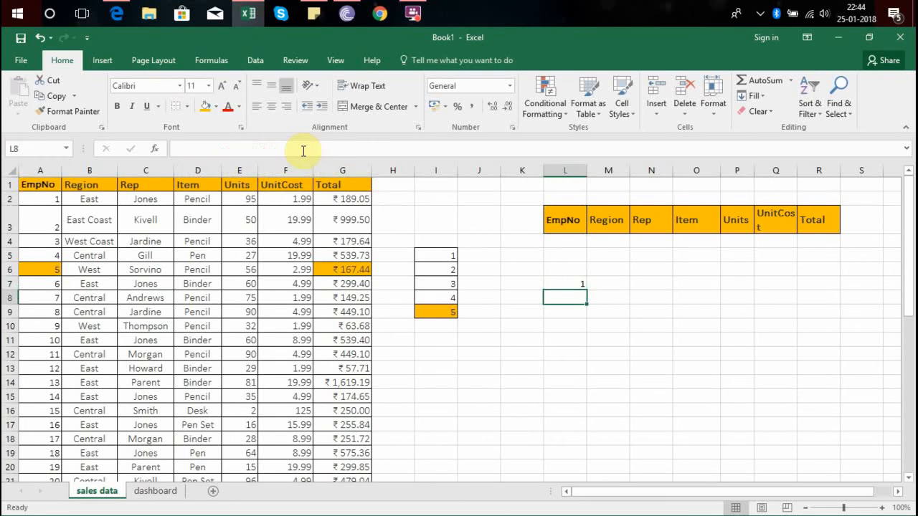
Step: Fill the MATCH formula from L7 across to R7 and inspect the copied formula in M7 against the Region header
left_click(559, 282)
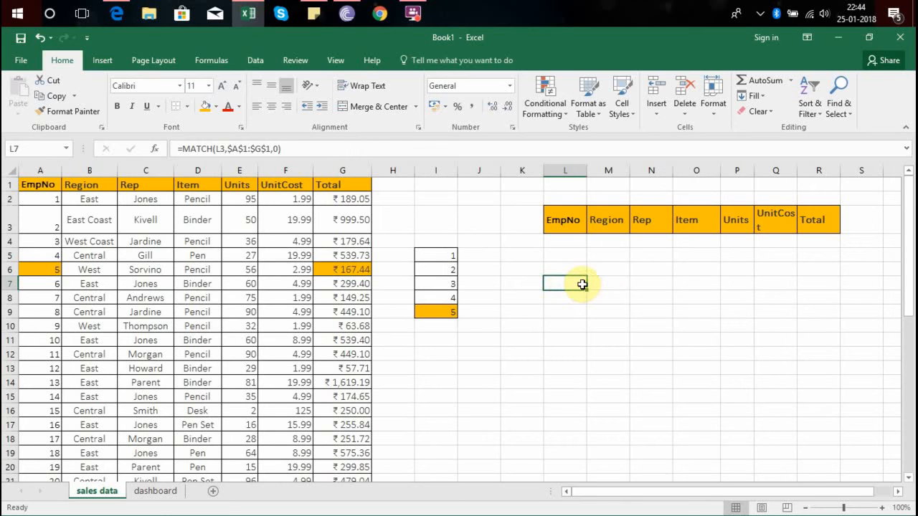
left_click_drag(583, 287, 825, 301)
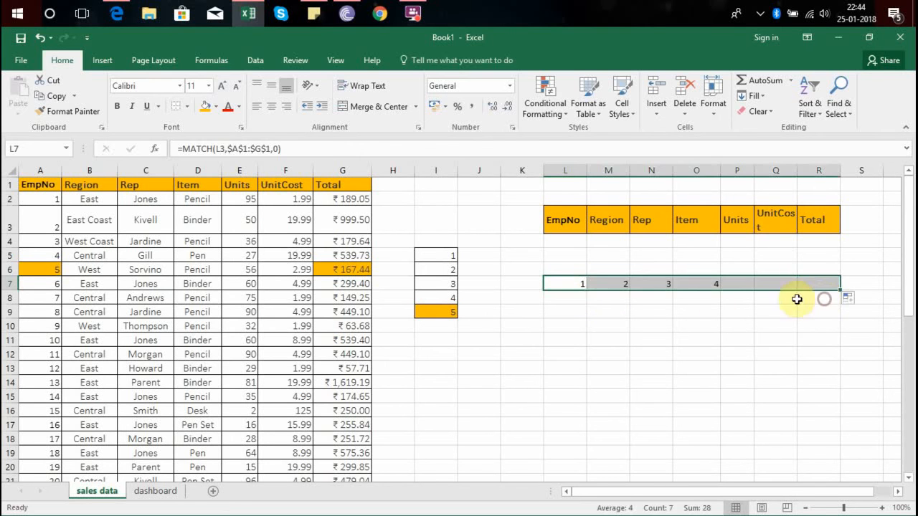
left_click(616, 286)
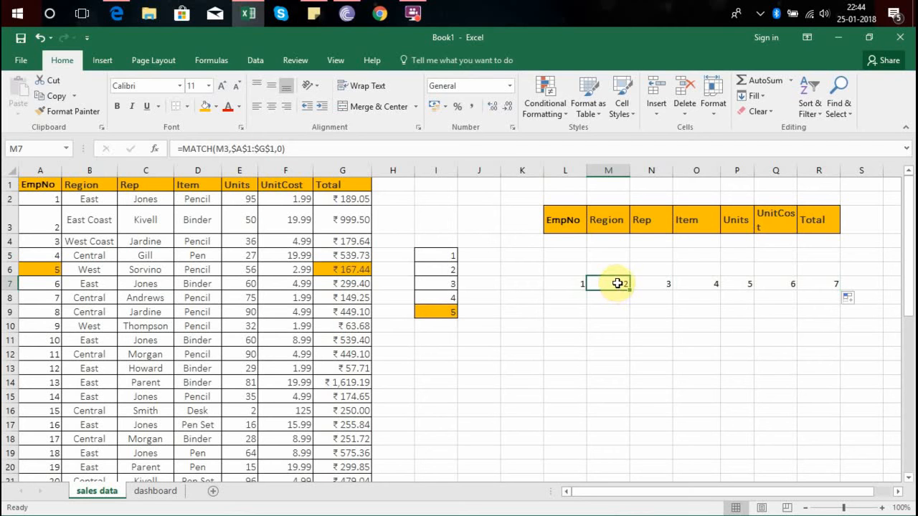
left_click(617, 231)
left_click(617, 284)
double_click(617, 284)
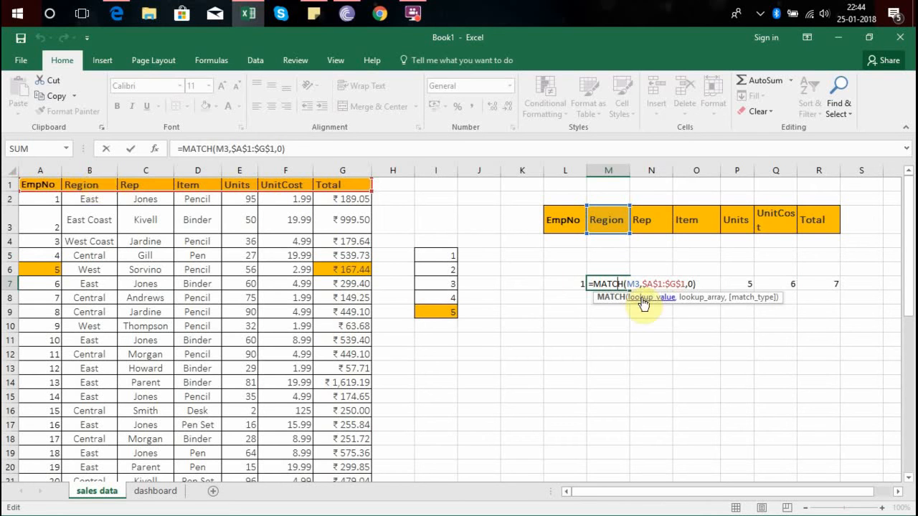
key("Return")
key("Up")
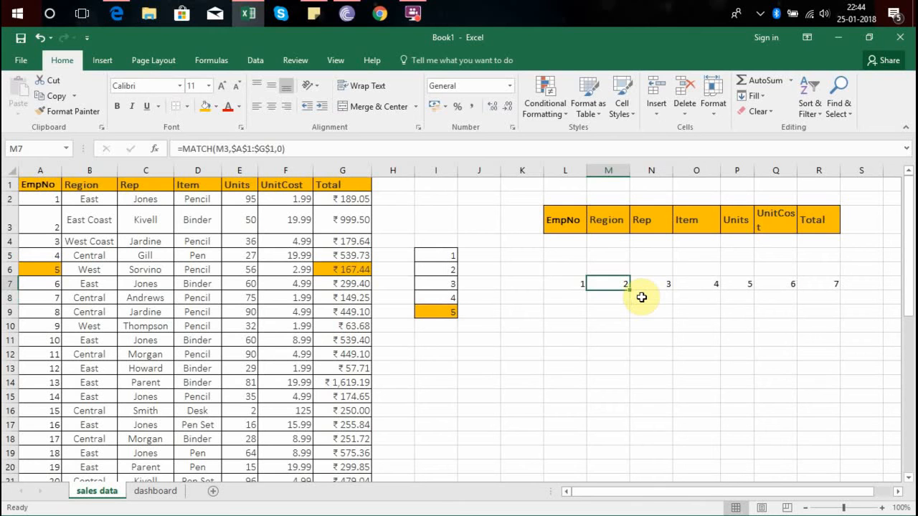
Step: Examine the header MATCH formulas cell by cell across L7:R7
key("Right")
key("Right")
key("Right")
key("Right")
key("Right")
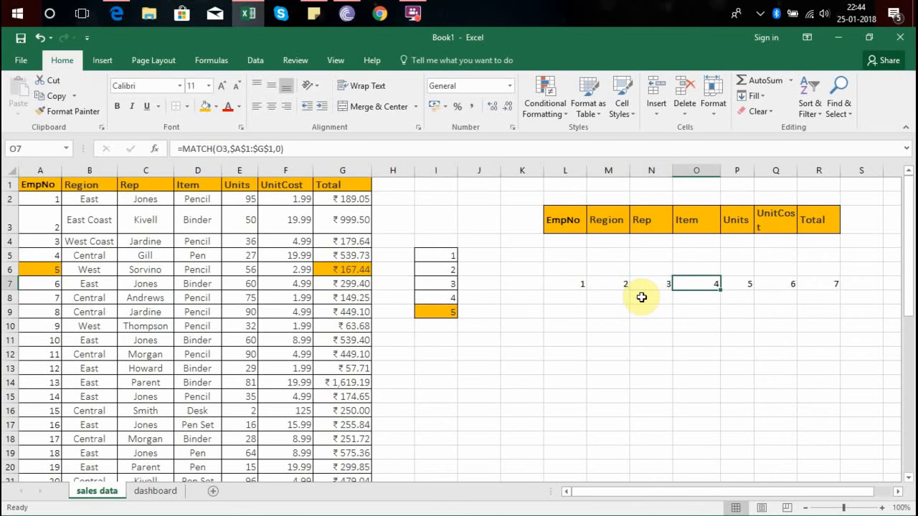
key("Right")
key("Right")
key("Right")
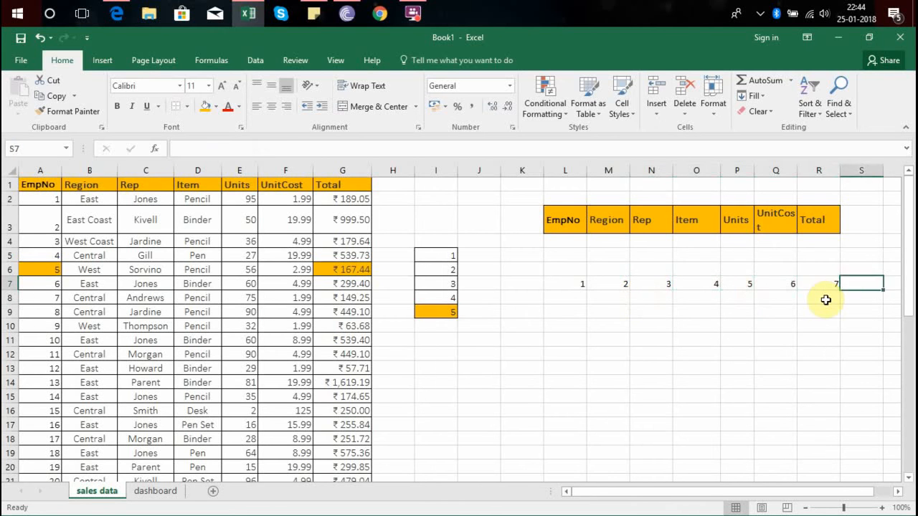
key("Left")
key("Left")
key("Left")
key("Left")
key("Left")
key("Left")
key("Left")
key("Left")
key("Left")
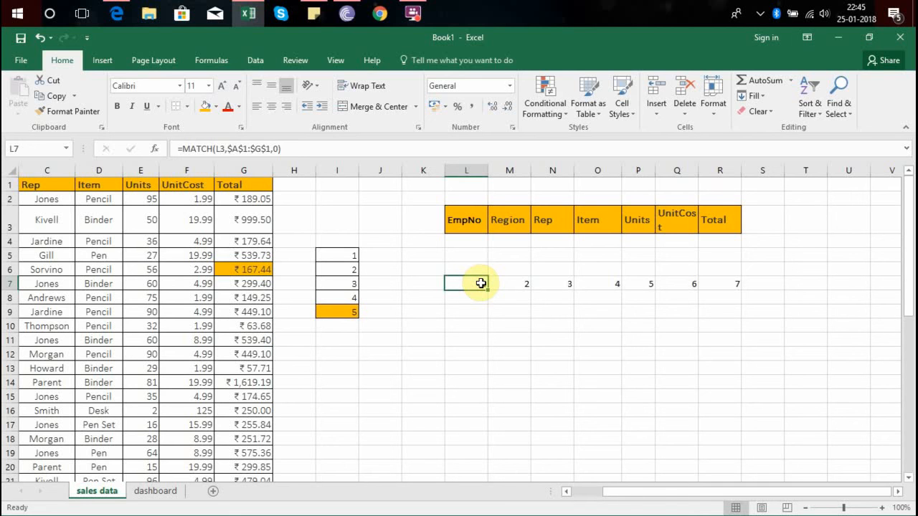
Step: Clear the contents of I5:R9, removing the copied employee numbers and the header MATCH formulas
left_click_drag(349, 258, 734, 311)
key("Delete")
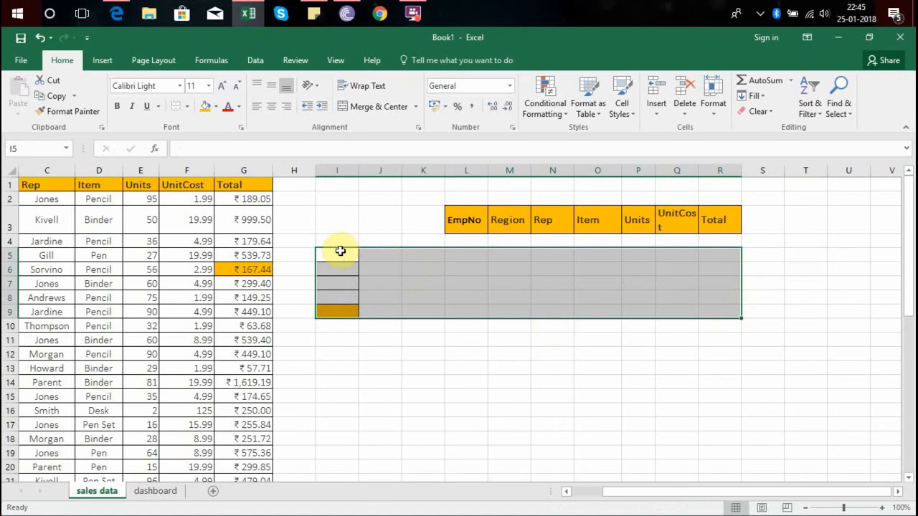
left_click(471, 297)
key("ctrl+Left")
key("ctrl+Left")
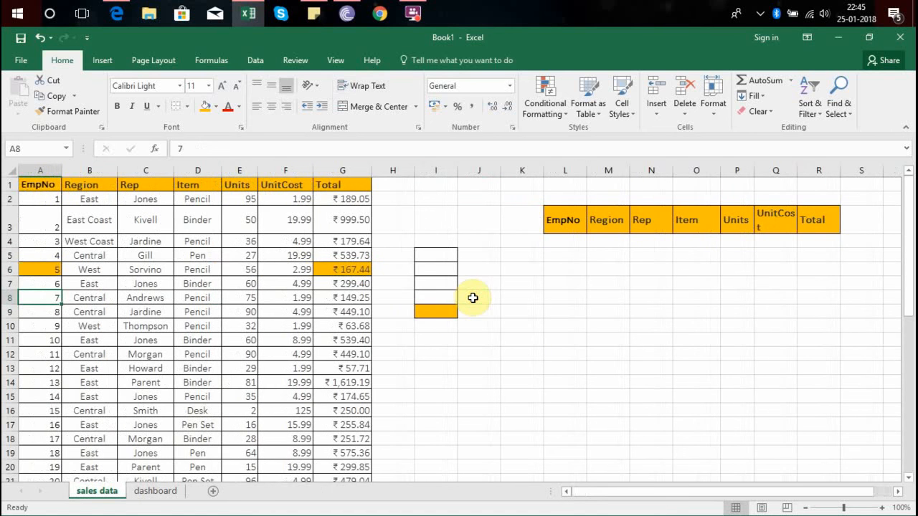
Step: Clear the existing VLOOKUP formulas from B2:G2 on the dashboard sheet
left_click(147, 491)
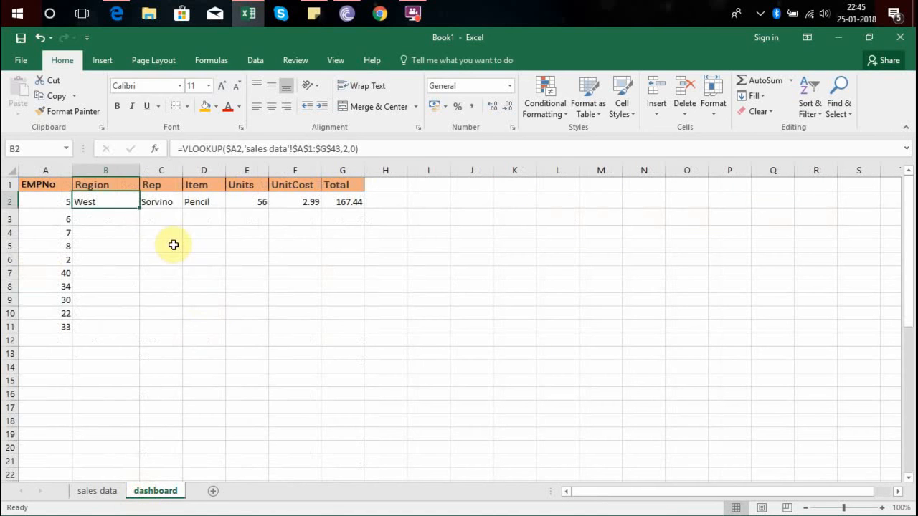
key("ctrl+shift+Right")
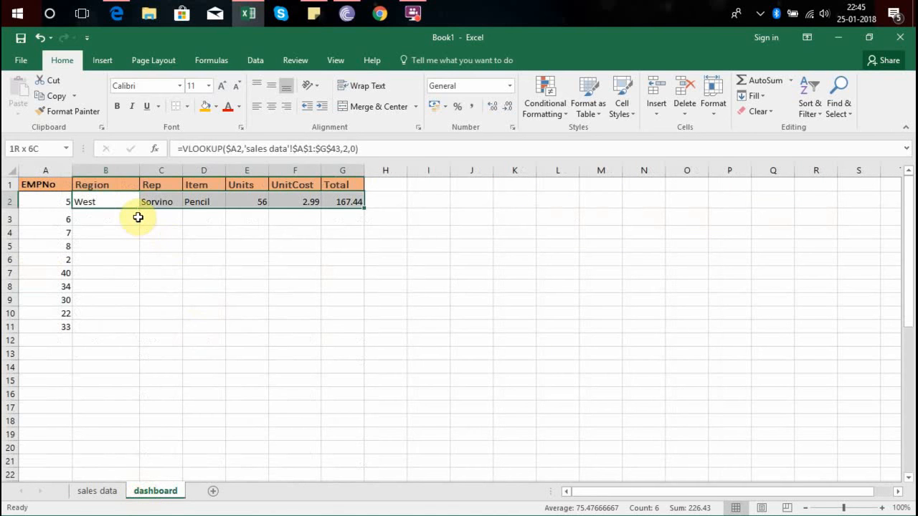
key("Delete")
Step: Start a VLOOKUP formula in dashboard cell B2 with A2 as the lookup value
key("ctrl+shift+Left")
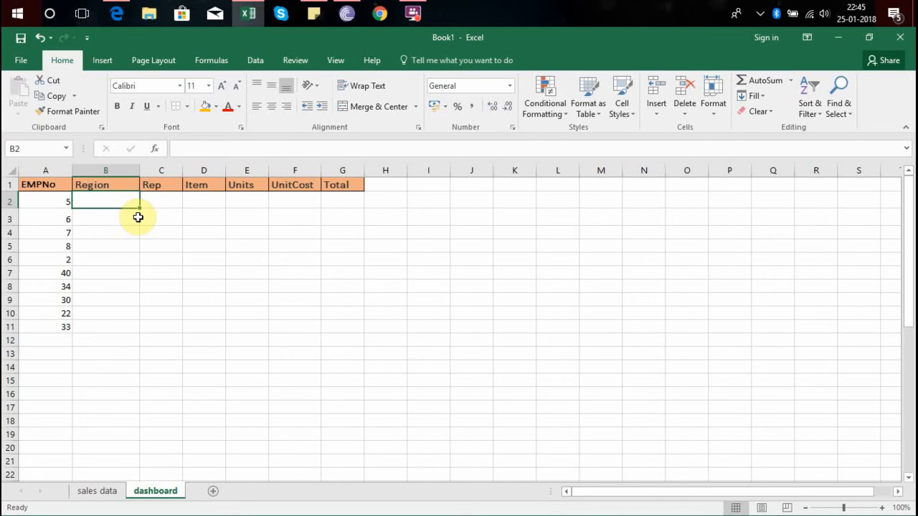
type("=vlook")
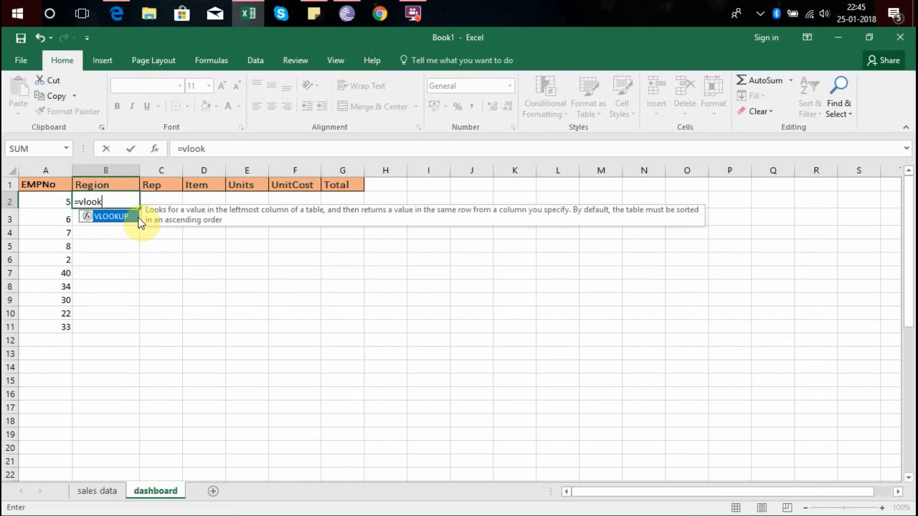
key("Tab")
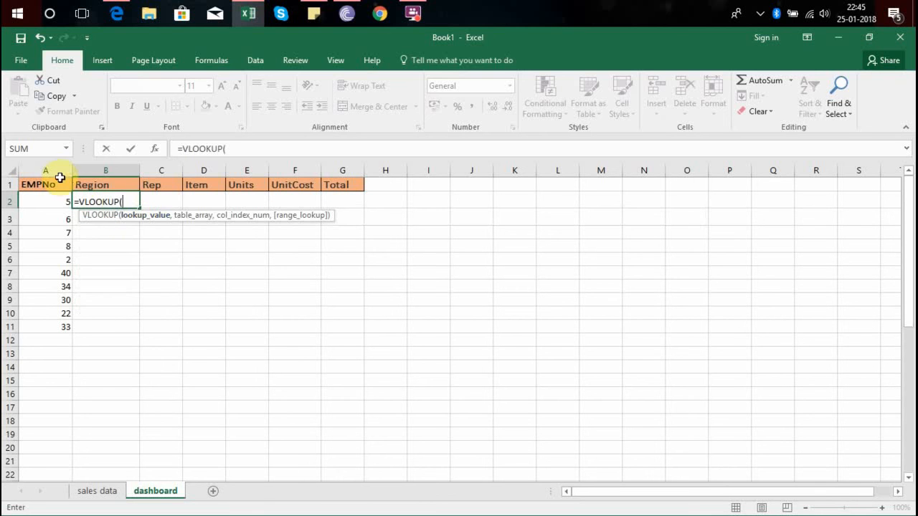
left_click(61, 201)
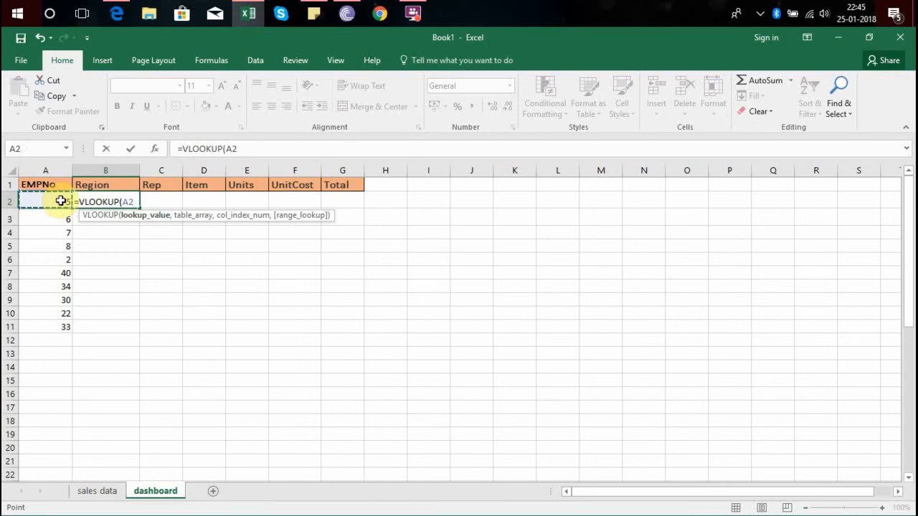
type(",")
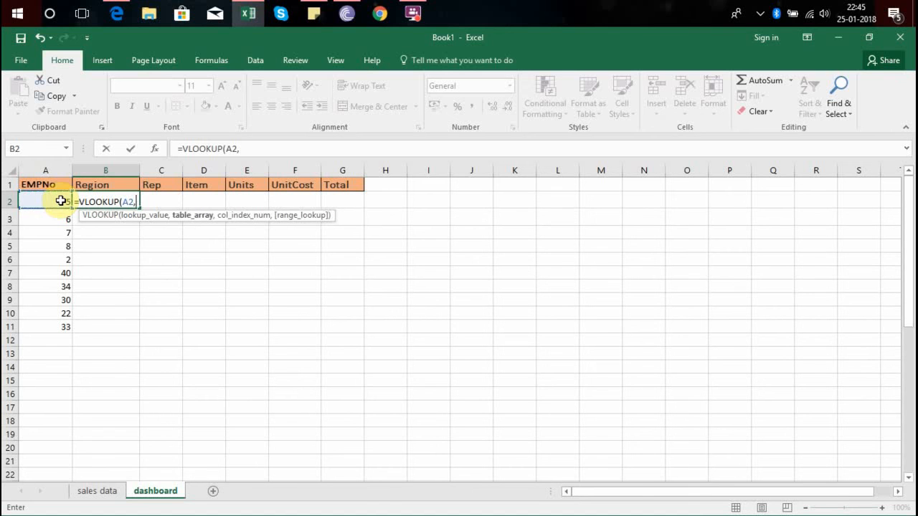
Step: Supply the absolute range $A$1:$G$43 on the sales data sheet as the VLOOKUP table array
left_click(115, 492)
left_click(45, 184)
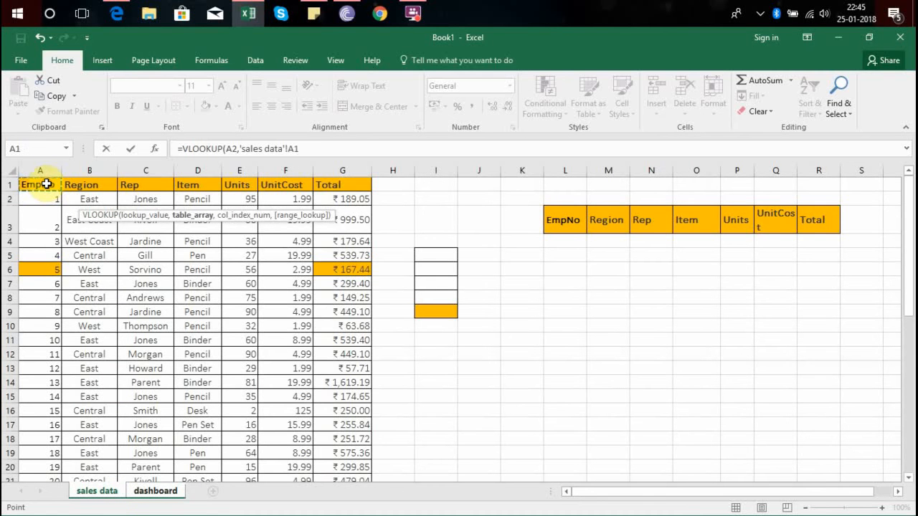
key("shift+Right")
key("shift+Right")
key("shift+Right")
key("shift+Right")
key("shift+Right")
key("shift+Right")
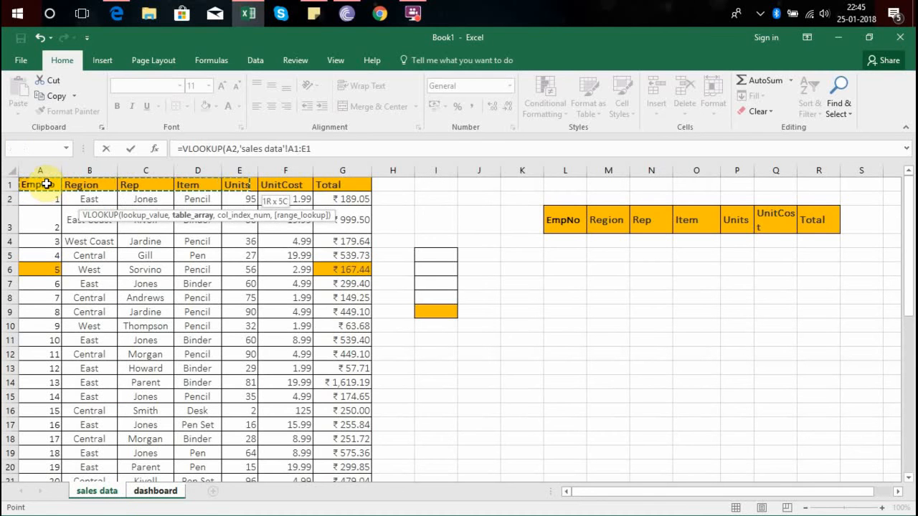
key("ctrl+shift+Down")
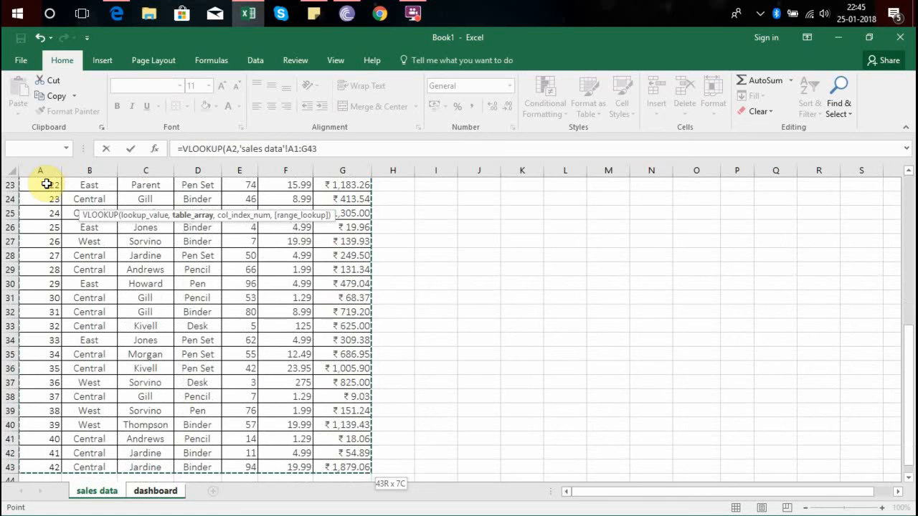
key("F4")
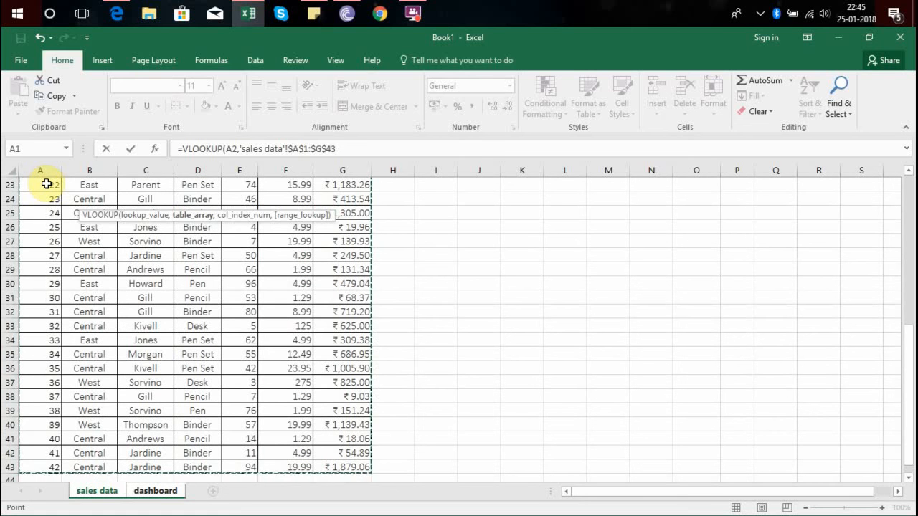
left_click(909, 279)
left_click_drag(909, 280, 909, 266)
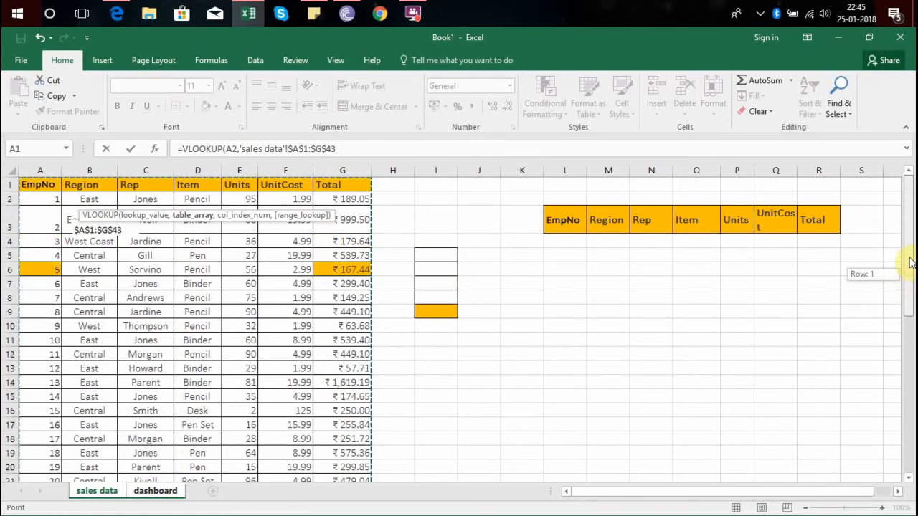
left_click(339, 149)
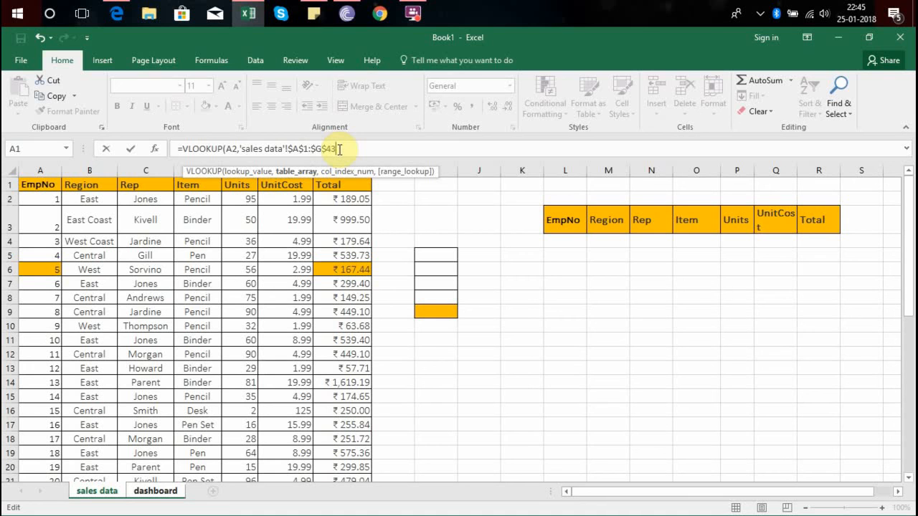
type(",")
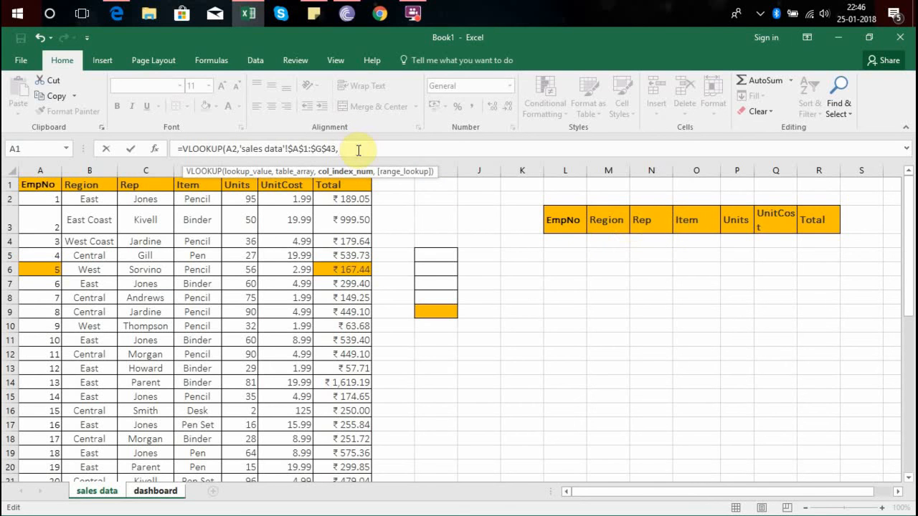
Step: Nest a MATCH function as the column index, with the Region header in dashboard B1 as its lookup value
type("MAT")
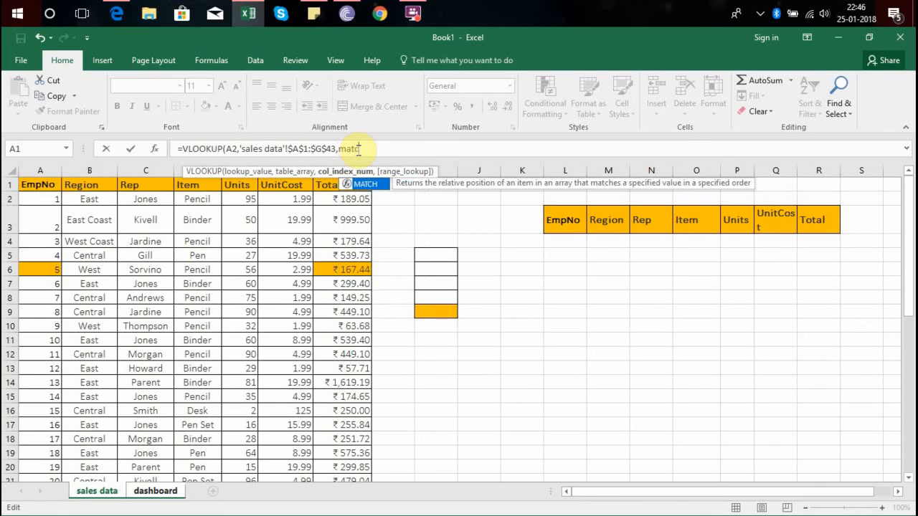
key("Tab")
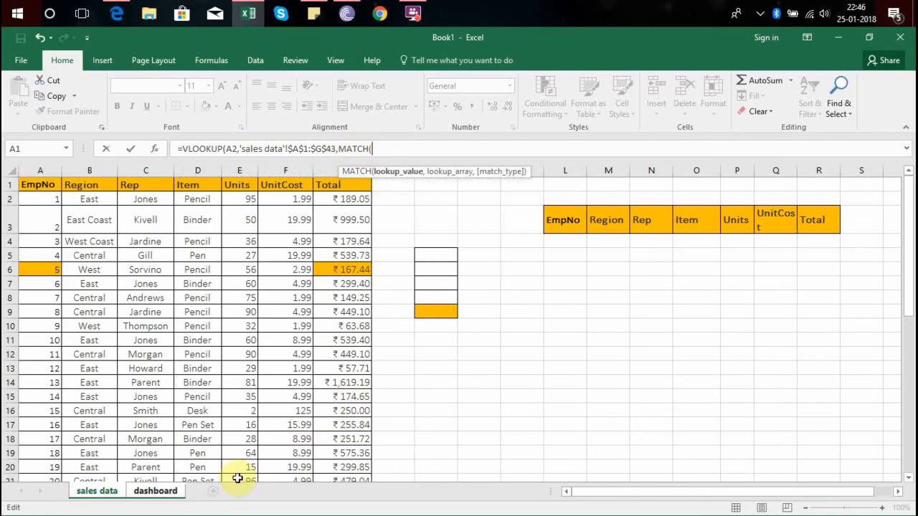
left_click(158, 492)
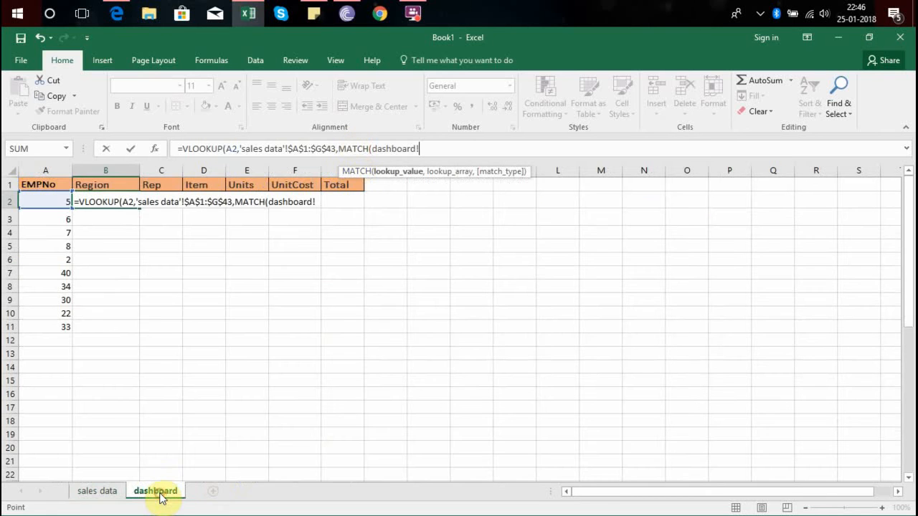
left_click(106, 185)
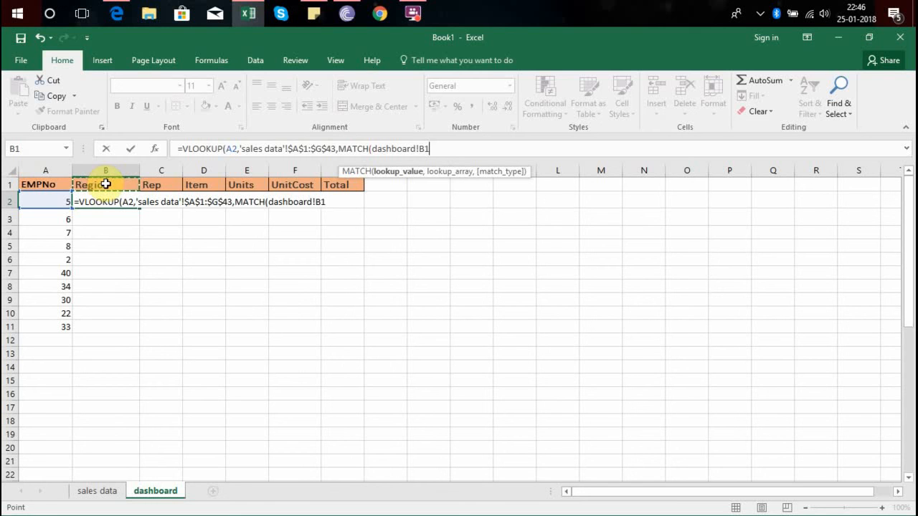
type(",")
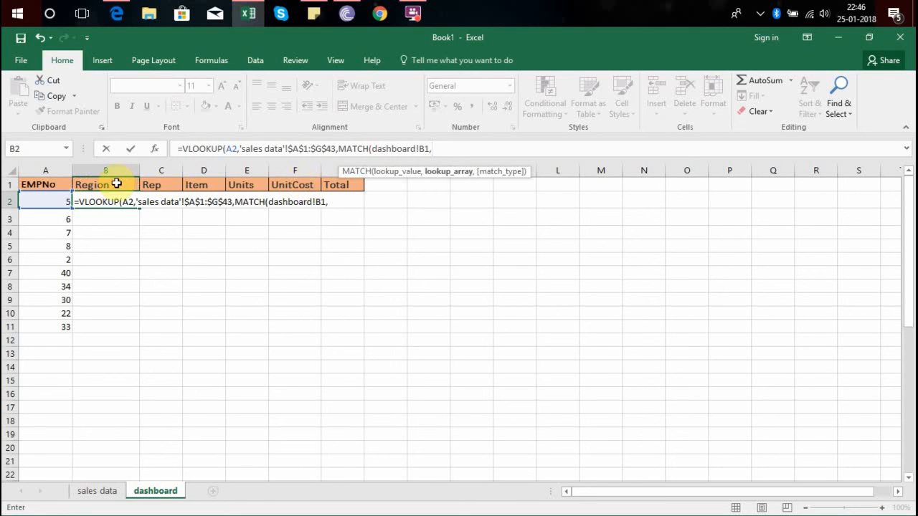
Step: Complete MATCH with the absolute header range 'sales data'!$A$1:$G$1 and match type 0, and enter the formula without a VLOOKUP range_lookup argument
left_click(113, 492)
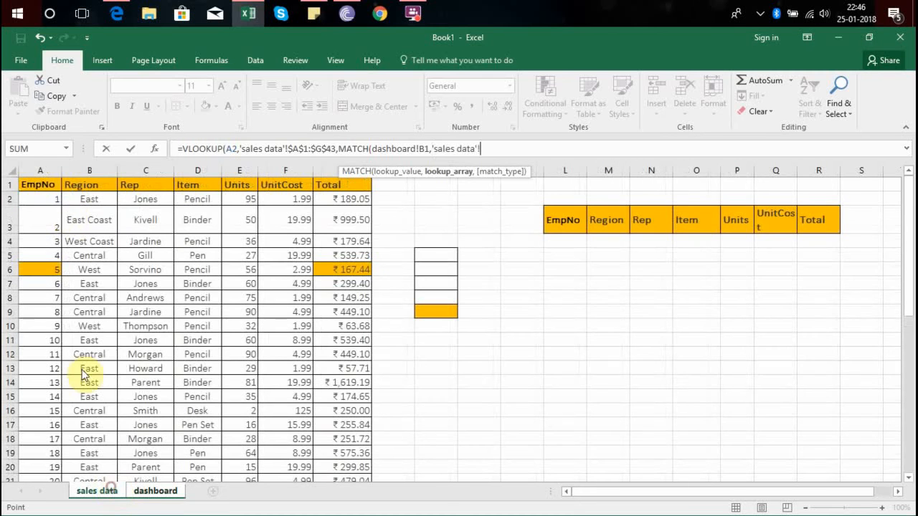
left_click(43, 184)
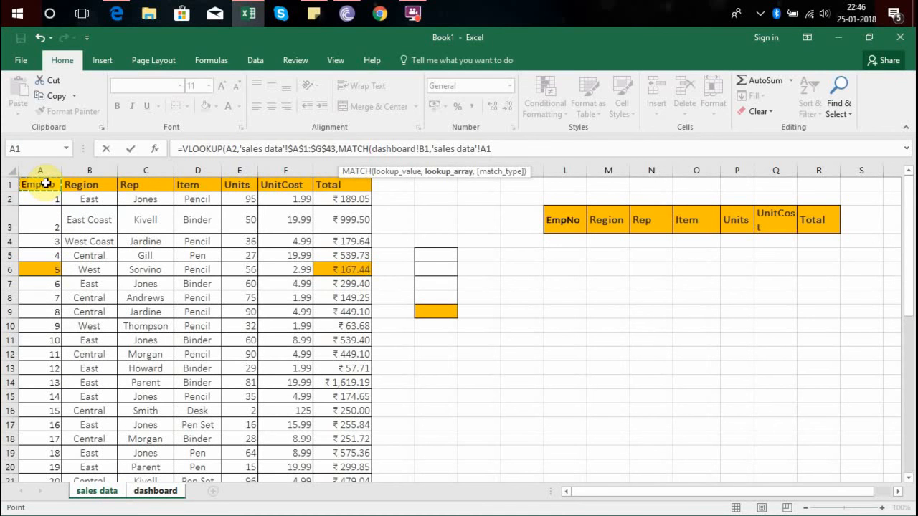
key("ctrl+shift+Right")
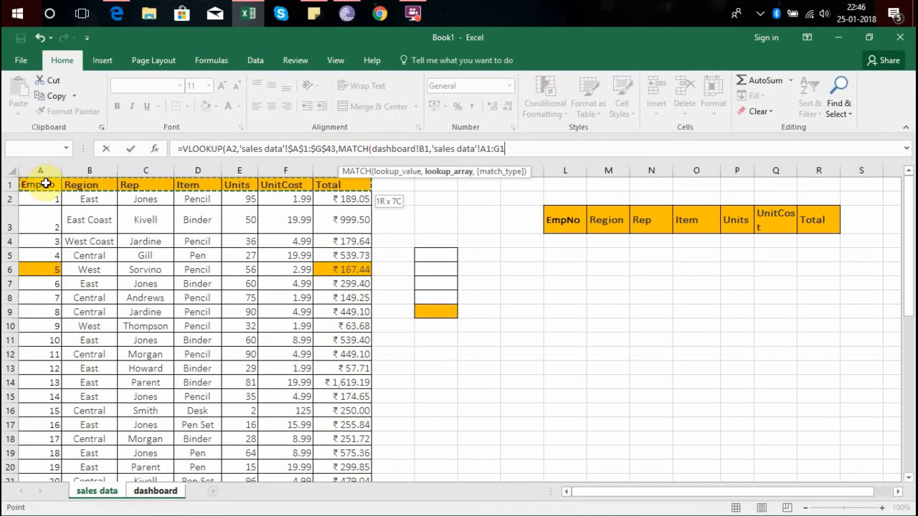
key("F4")
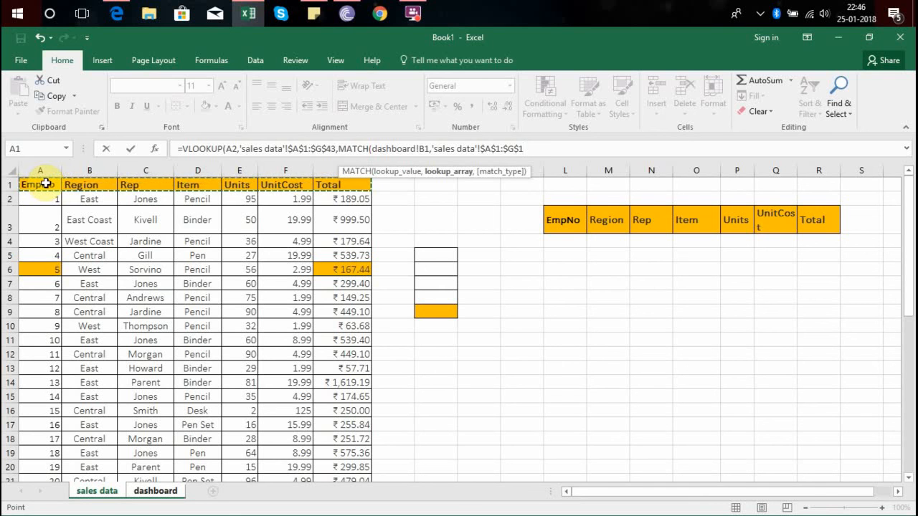
type(",")
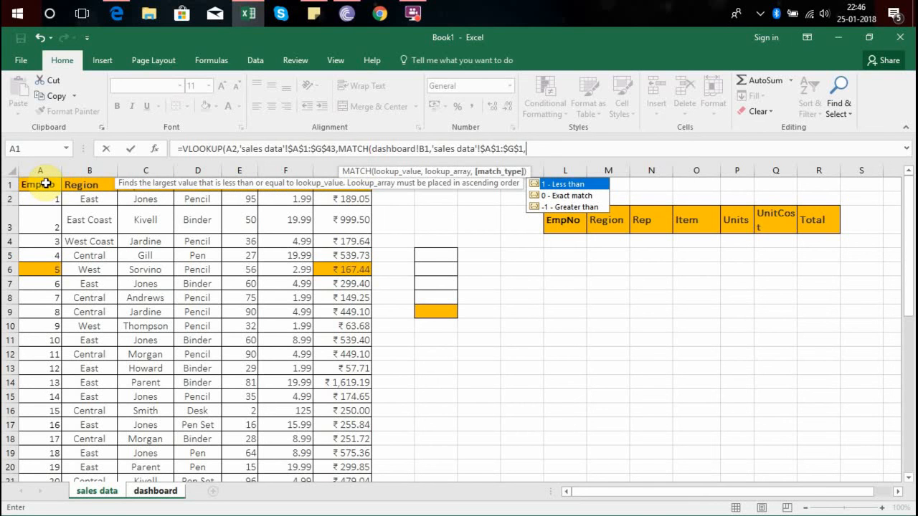
type("0)")
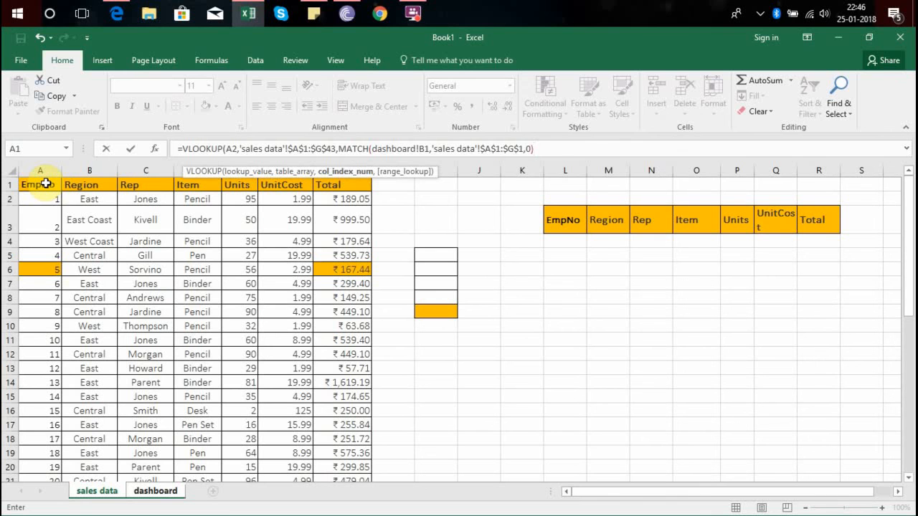
type(",0)")
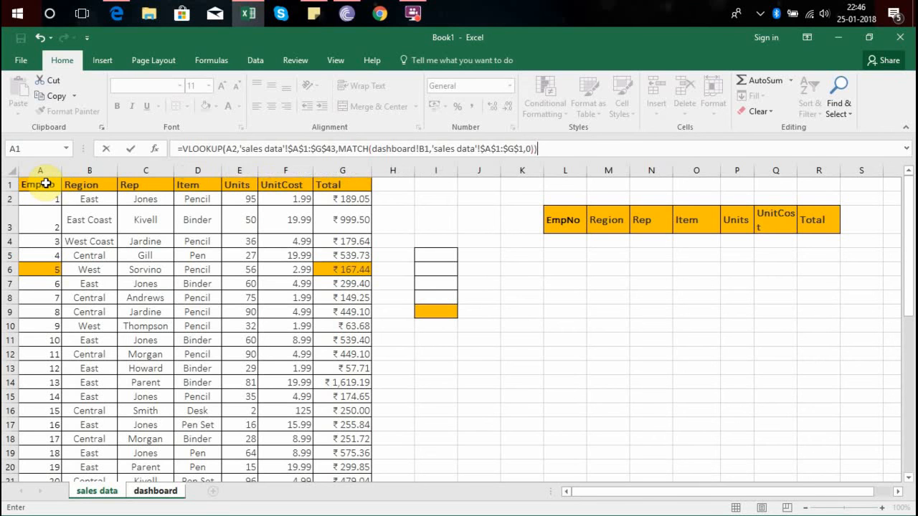
key("Return")
Step: Fill the B2 formula across to G2 and compare the copied formula in C2 with the original
left_click(129, 199)
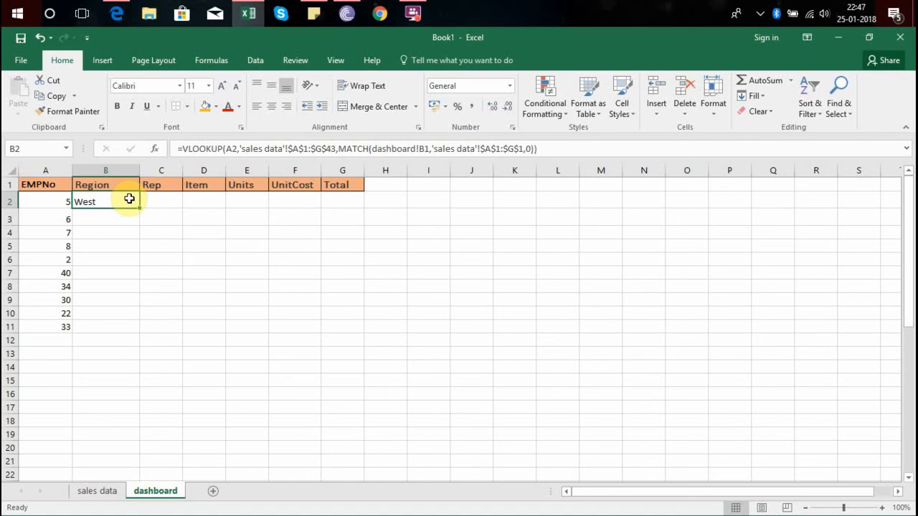
left_click(228, 149)
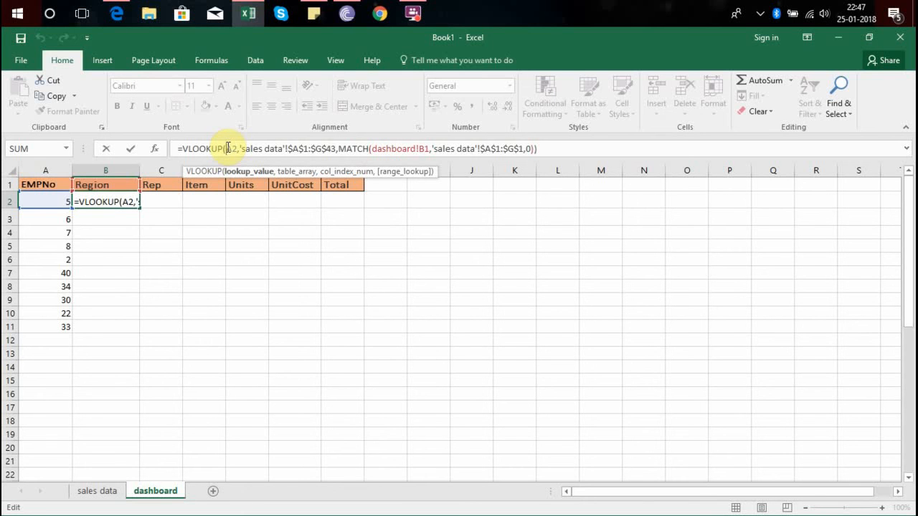
key("ctrl+Return")
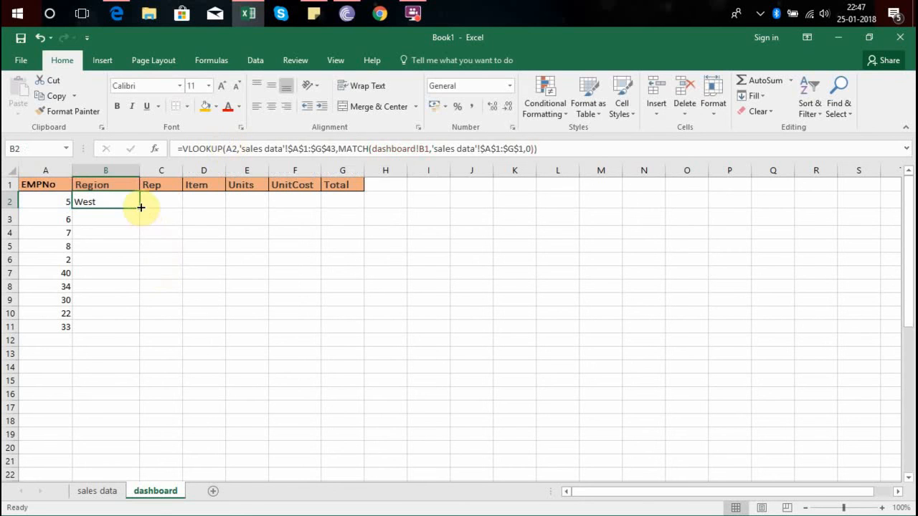
left_click_drag(140, 207, 345, 213)
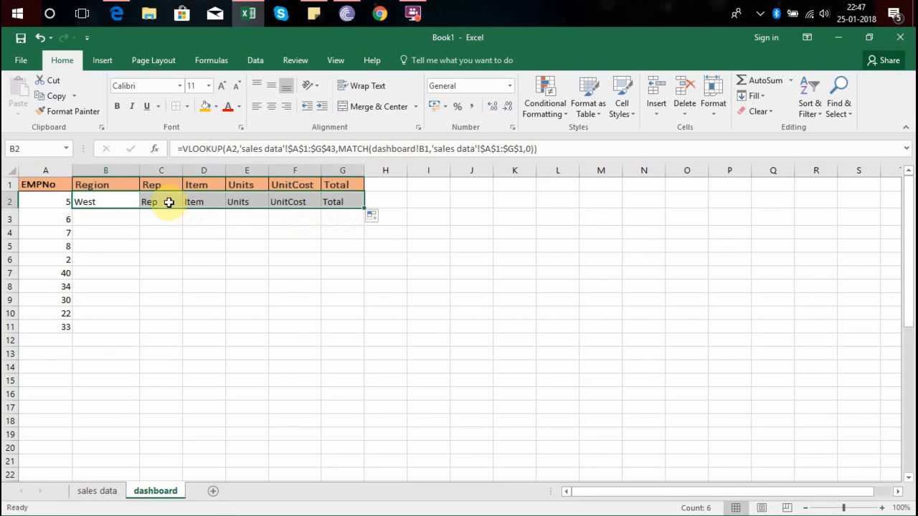
left_click(166, 201)
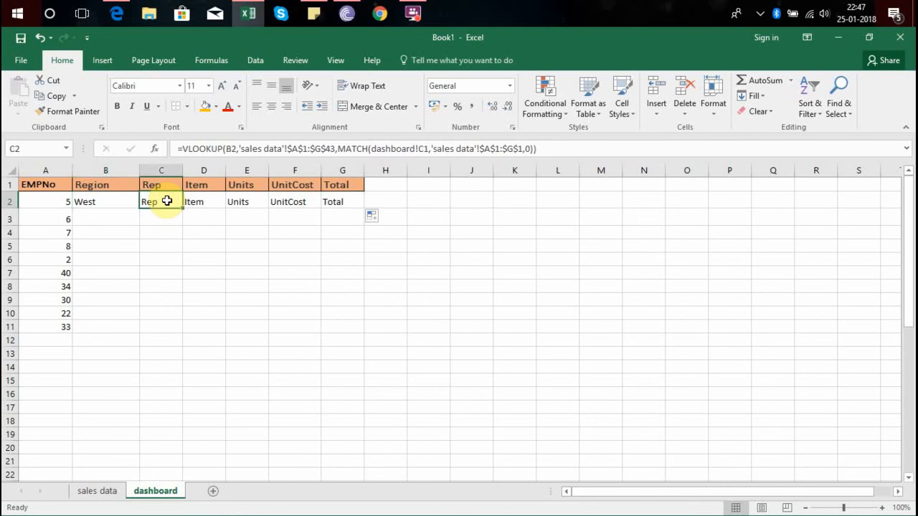
key("Left")
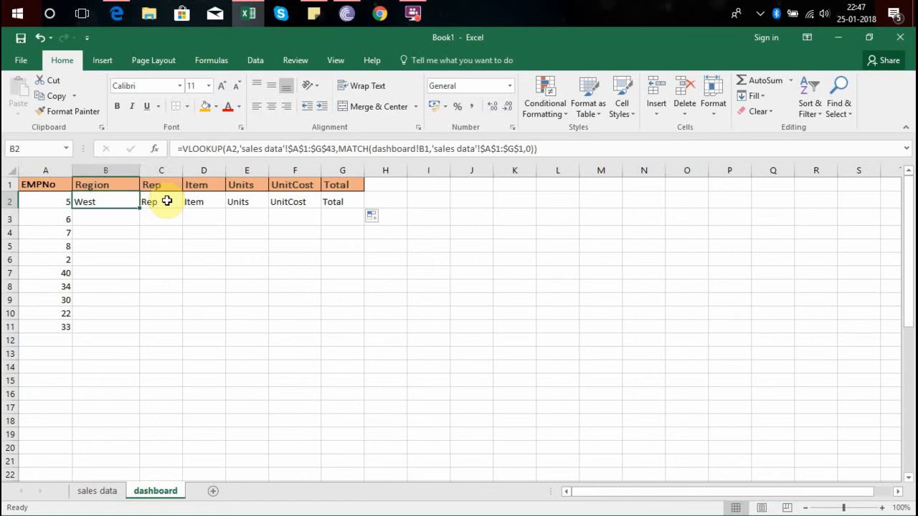
Step: Lock the column of the lookup value in B2's formula as $A2 and check the cell against A2
left_click(226, 148)
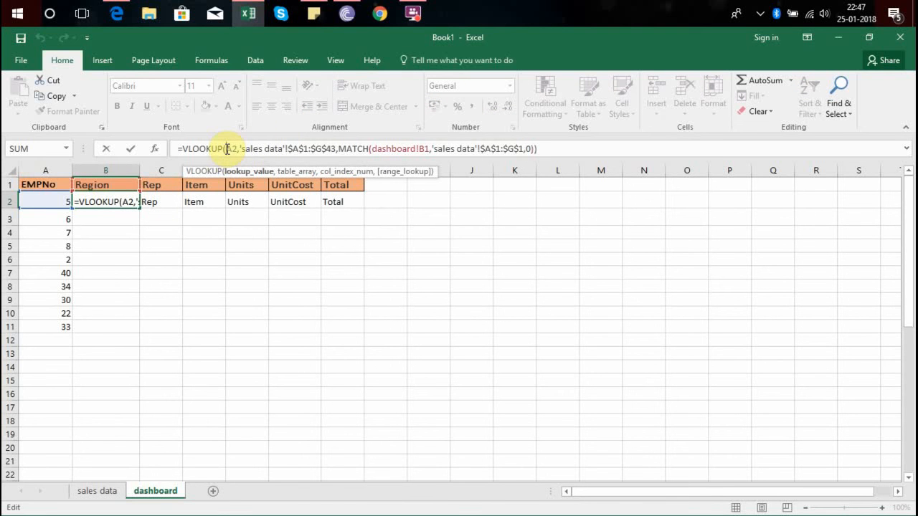
key("F2")
key("F4")
key("F4")
key("F4")
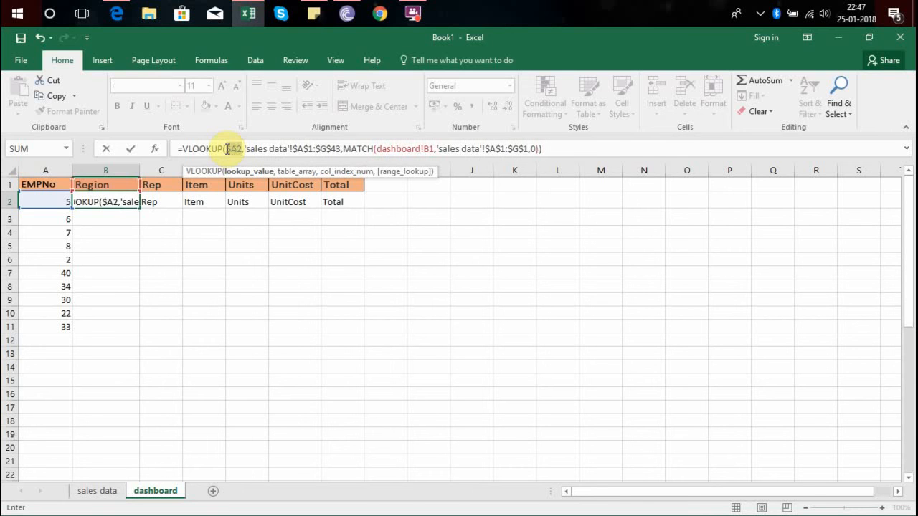
key("Return")
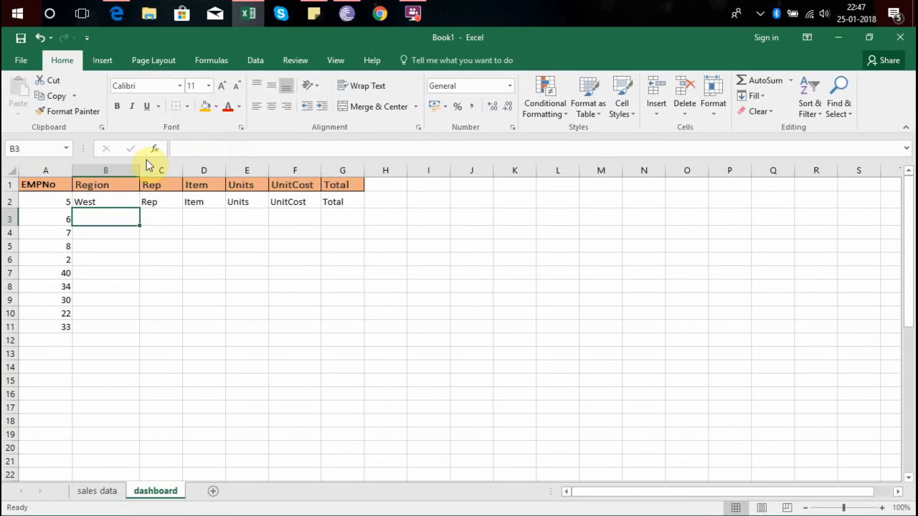
left_click(65, 199)
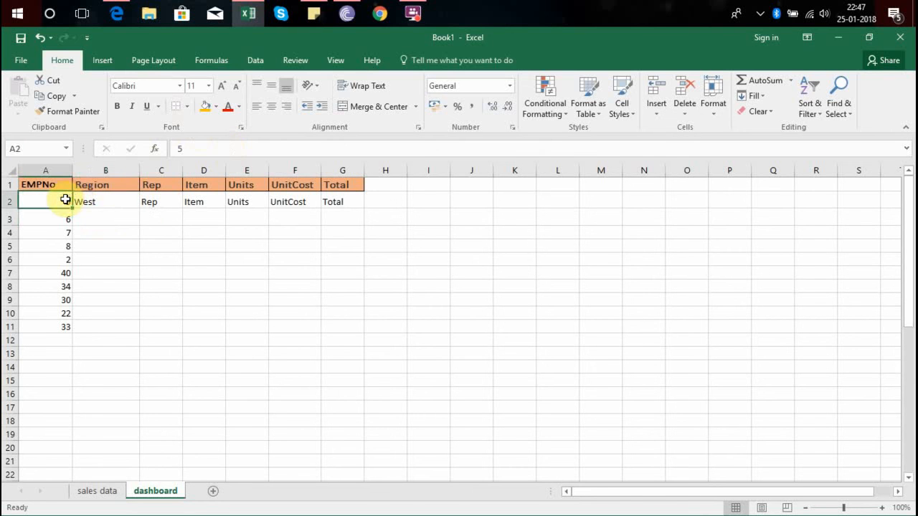
left_click(122, 198)
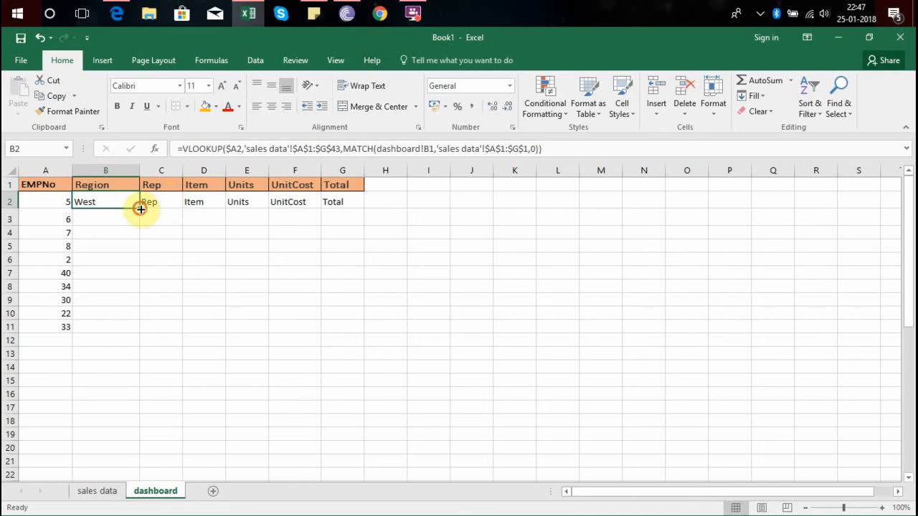
Step: Fill the B2 formula with its $A2 lookup value across to G2 and compare the formulas in B2 and C2
left_click_drag(139, 207, 350, 208)
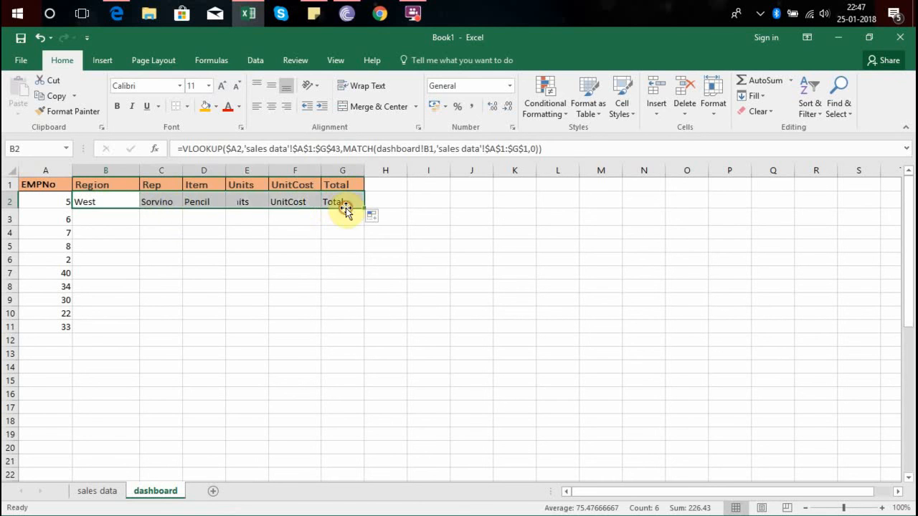
left_click(163, 203)
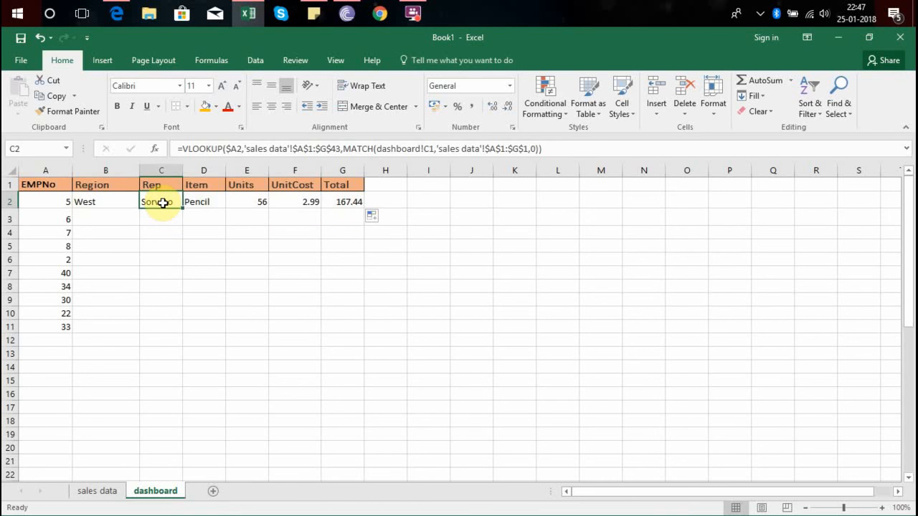
key("Left")
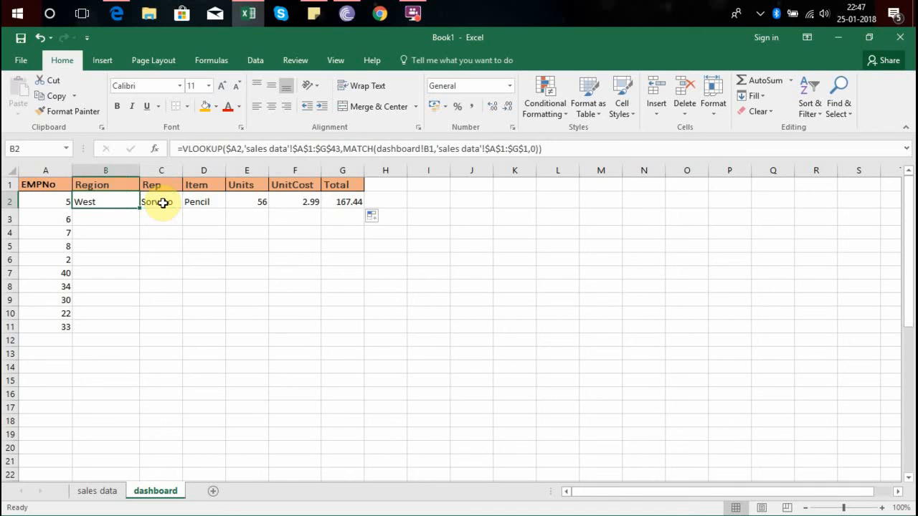
key("Right")
key("Left")
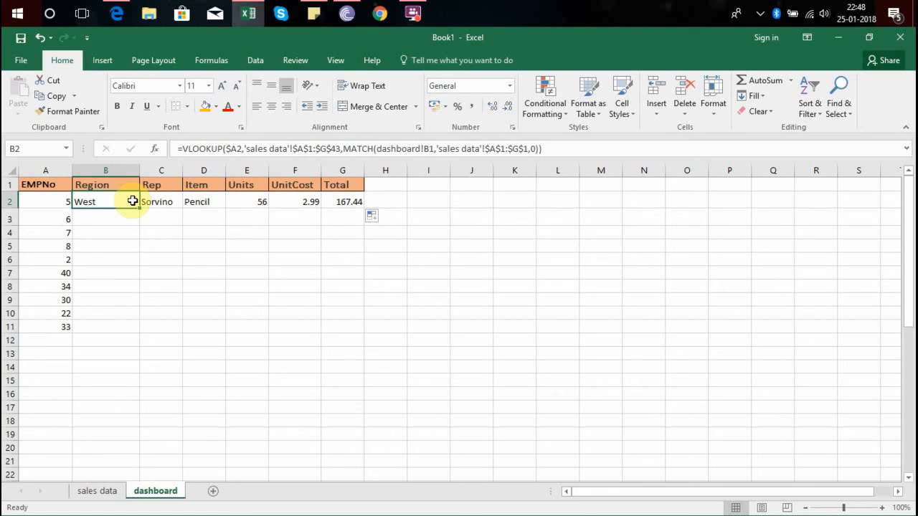
key("Right")
key("Left")
key("Up")
key("Down")
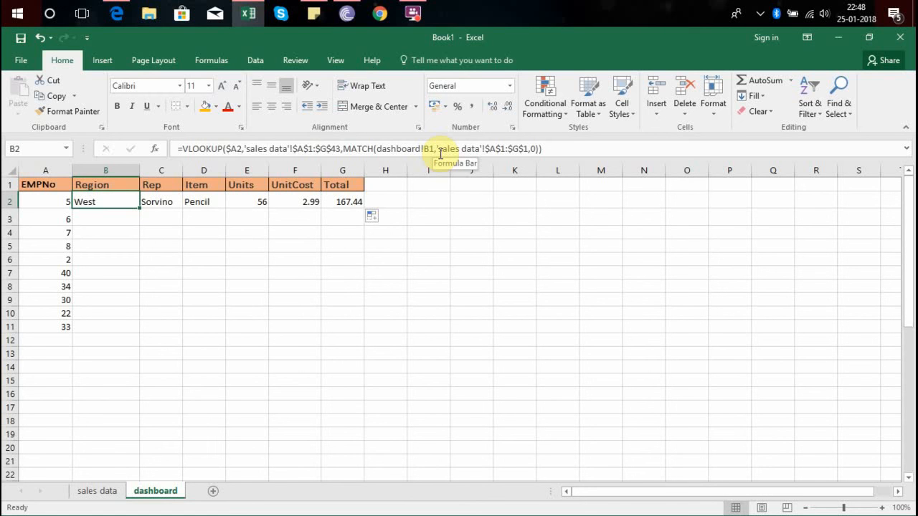
Step: Examine the MATCH lookup value in C2's formula
key("Right")
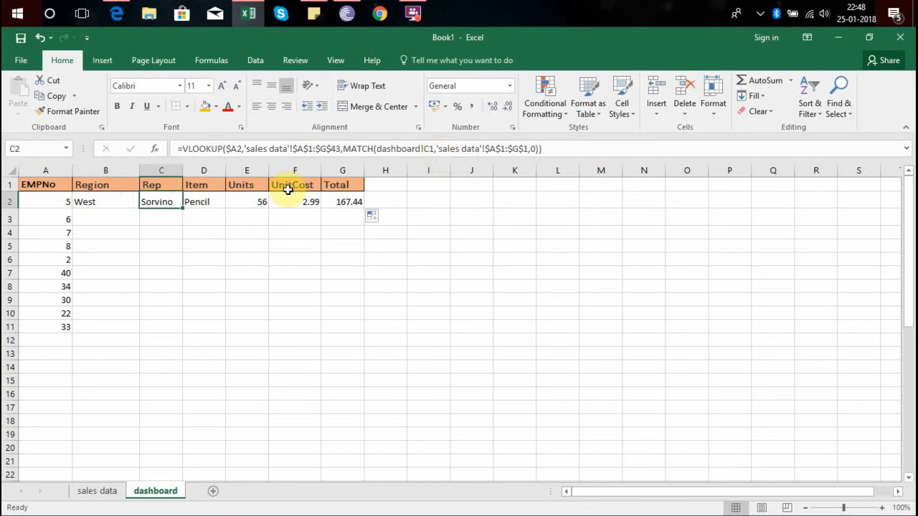
double_click(162, 200)
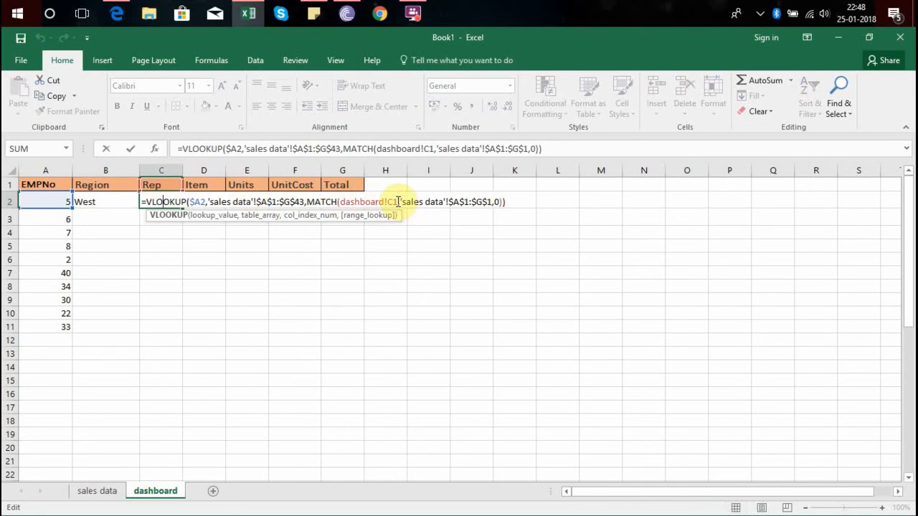
left_click_drag(397, 200, 344, 199)
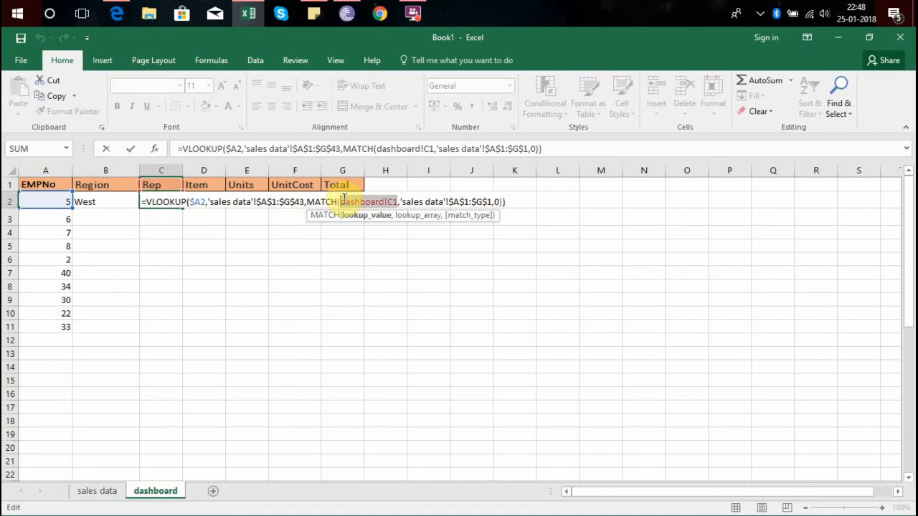
key("Return")
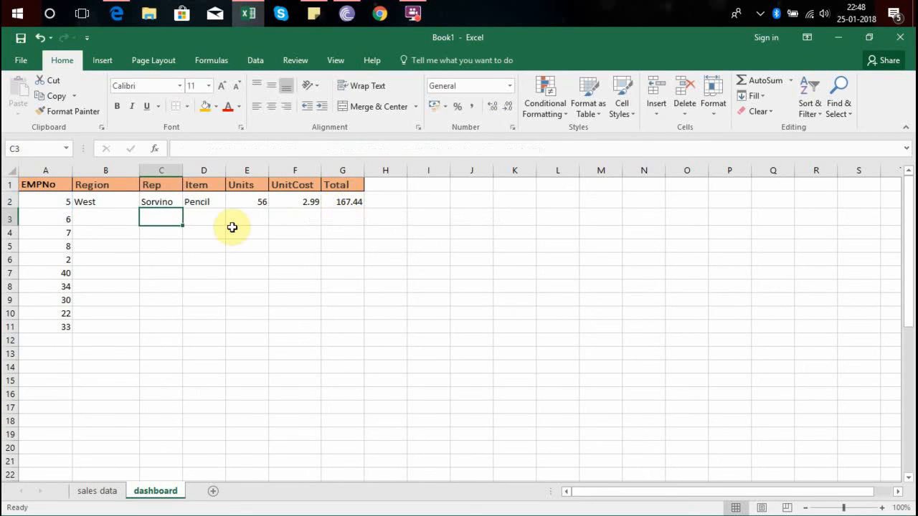
Step: Review how the formula references shift from column to column across row 2
left_click(169, 200)
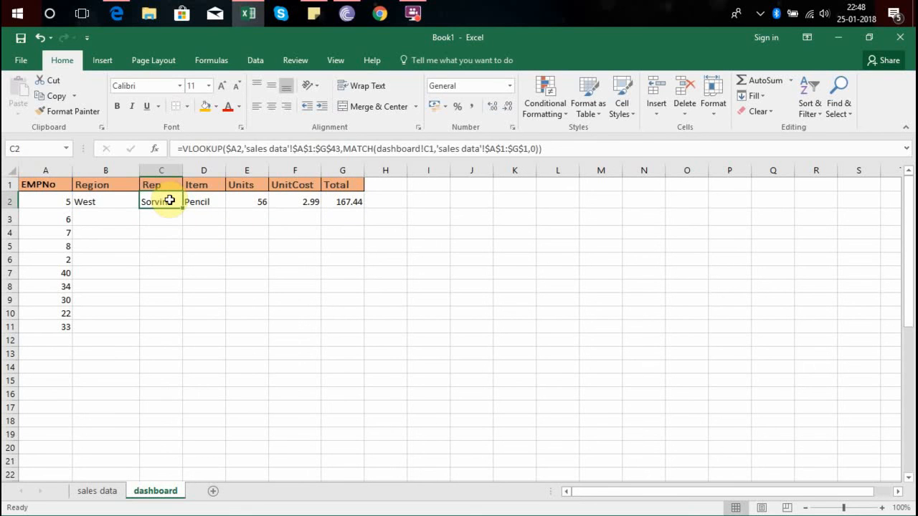
key("Right")
key("Left")
key("Left")
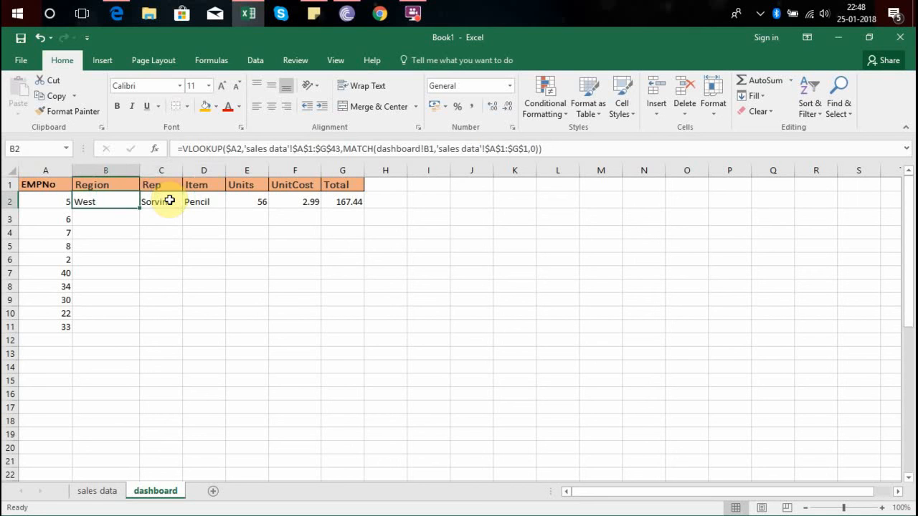
key("Right")
key("Right")
key("Right")
key("Right")
key("Left")
key("Left")
key("Left")
key("Left")
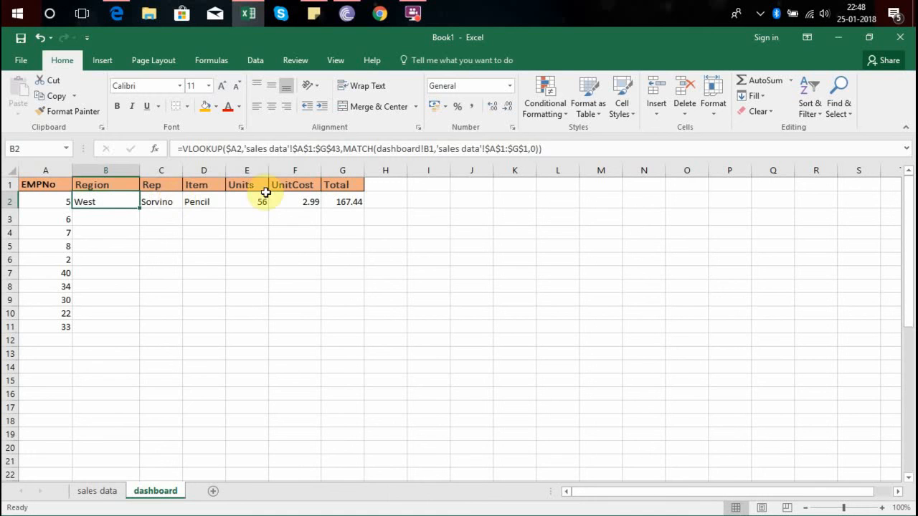
Step: Try to fill the B2:G2 formulas down to row 11 and check the copies in B3 and B4
left_click_drag(118, 205, 327, 203)
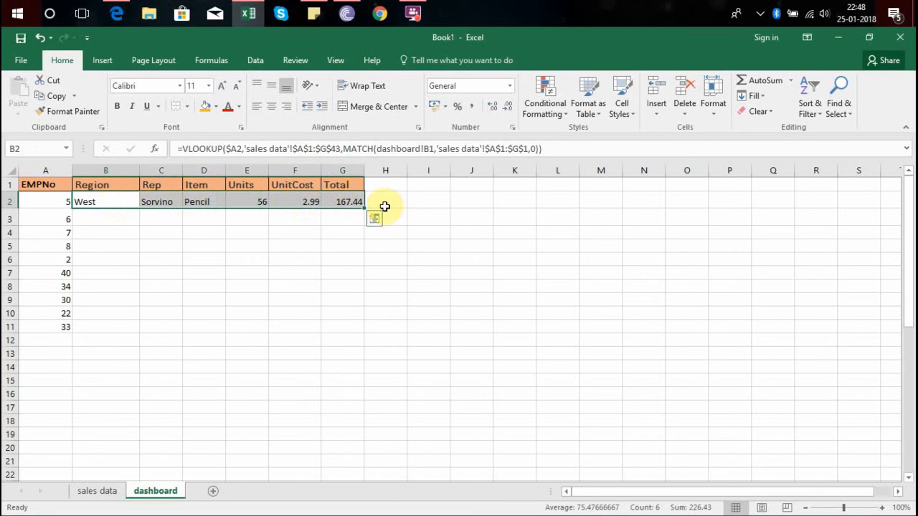
double_click(362, 208)
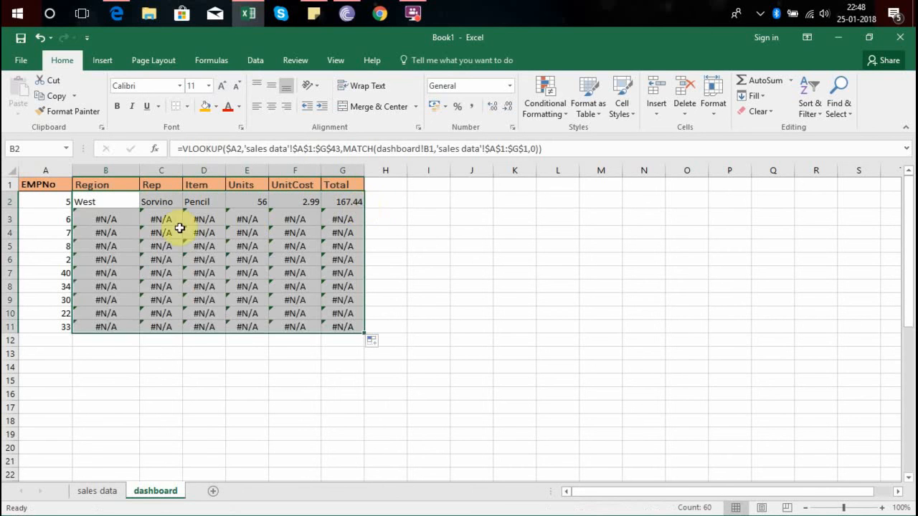
left_click(108, 220)
key("Down")
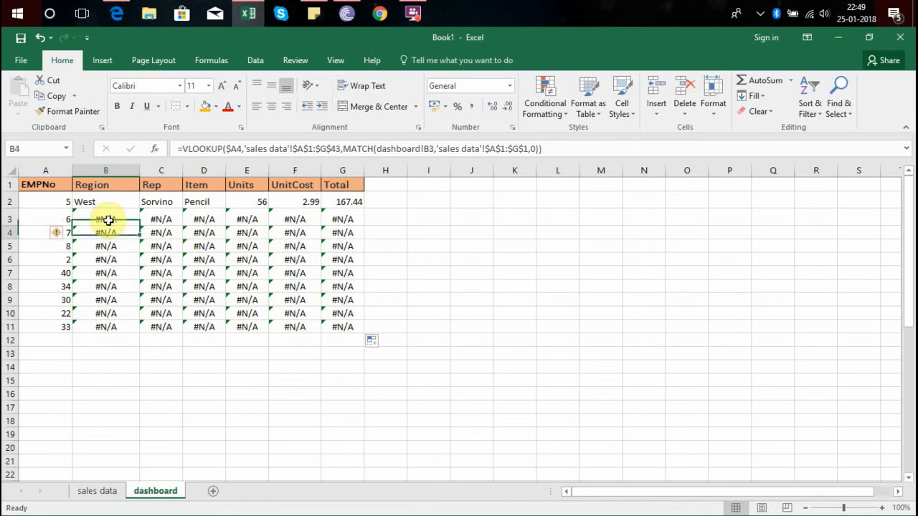
key("Up")
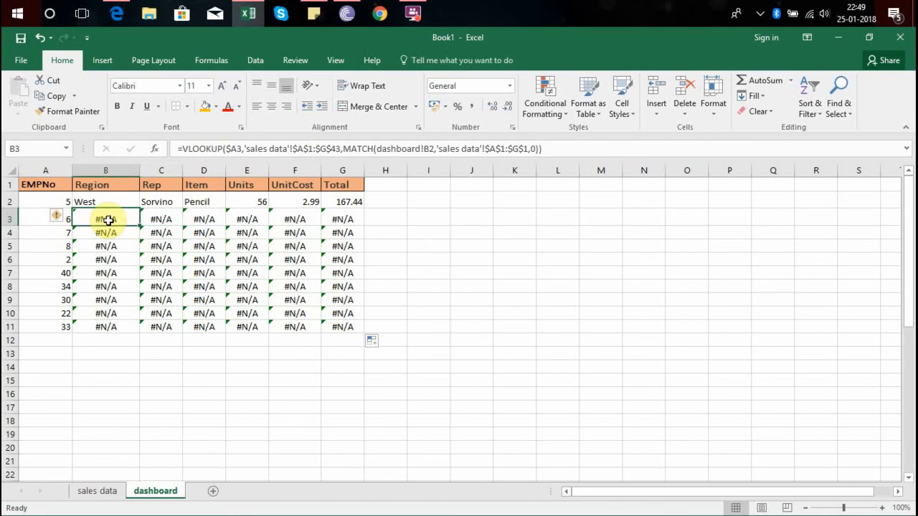
key("Up")
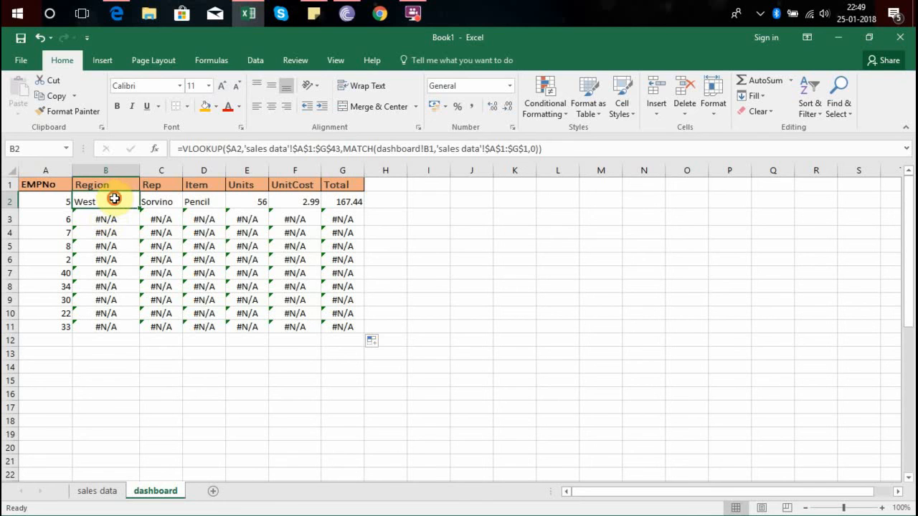
Step: Compare the MATCH lookup reference in B2's formula with the one in B3's formula
double_click(113, 198)
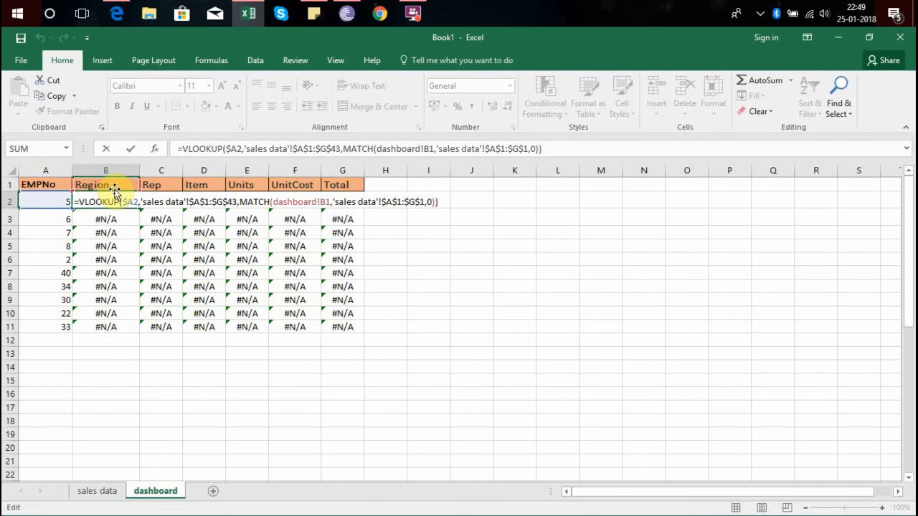
key("Return")
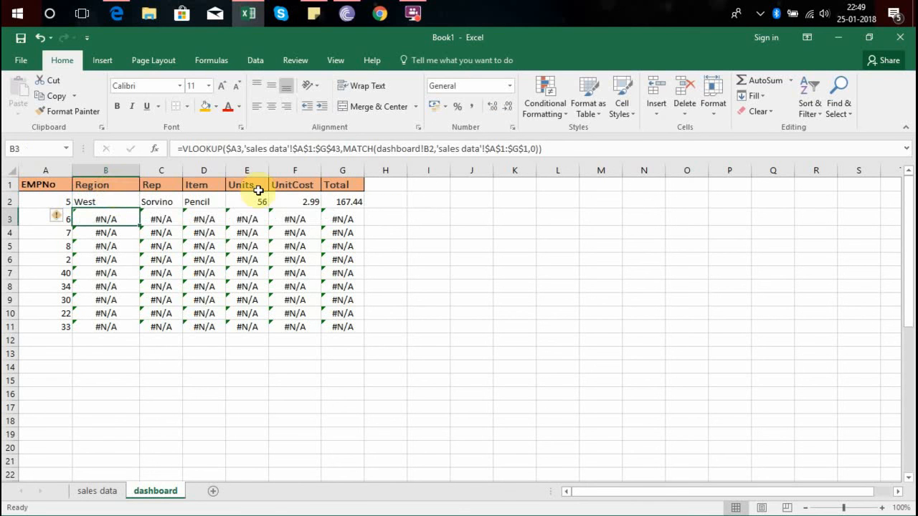
left_click_drag(436, 149, 378, 148)
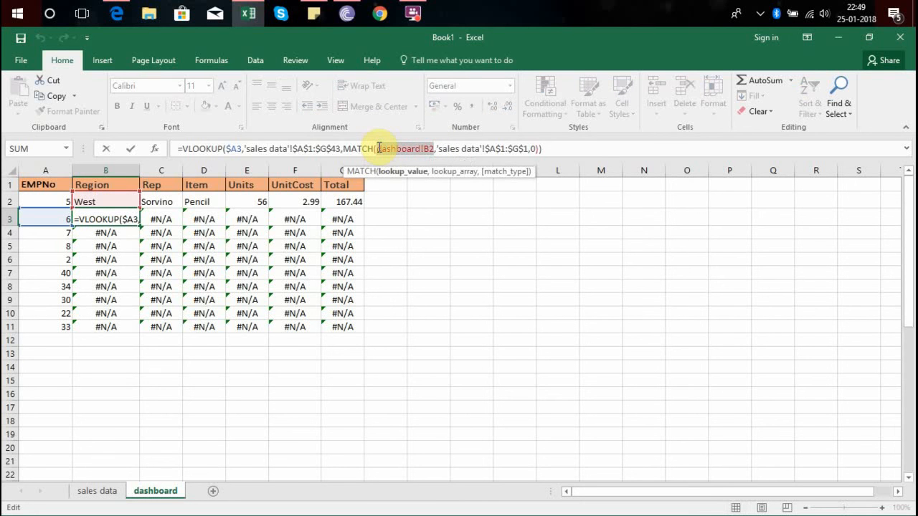
key("Return")
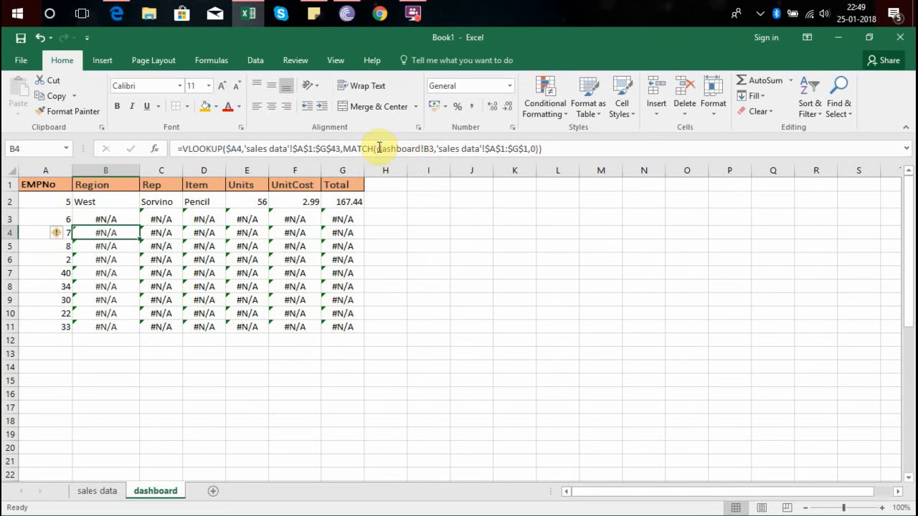
left_click(112, 219)
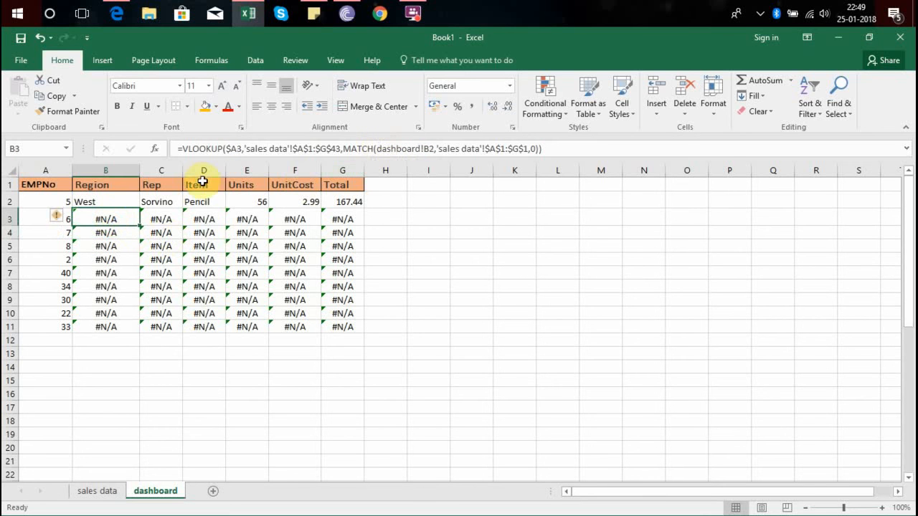
Step: Lock the row of the MATCH lookup value in B2's formula as dashboard!B$1
left_click(112, 197)
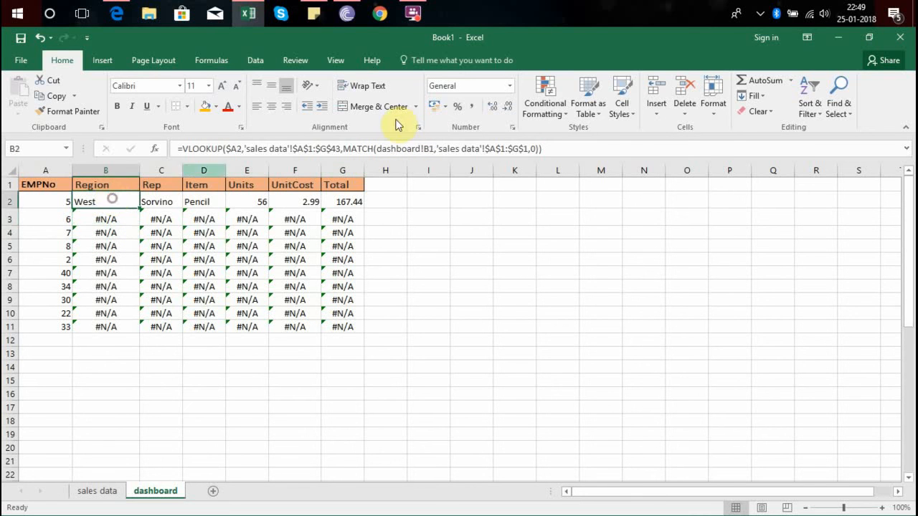
left_click(429, 148)
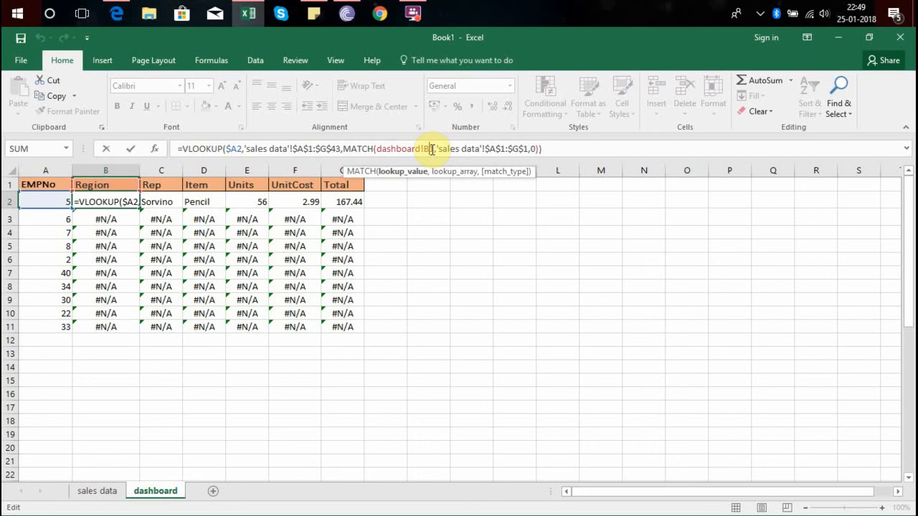
type("$")
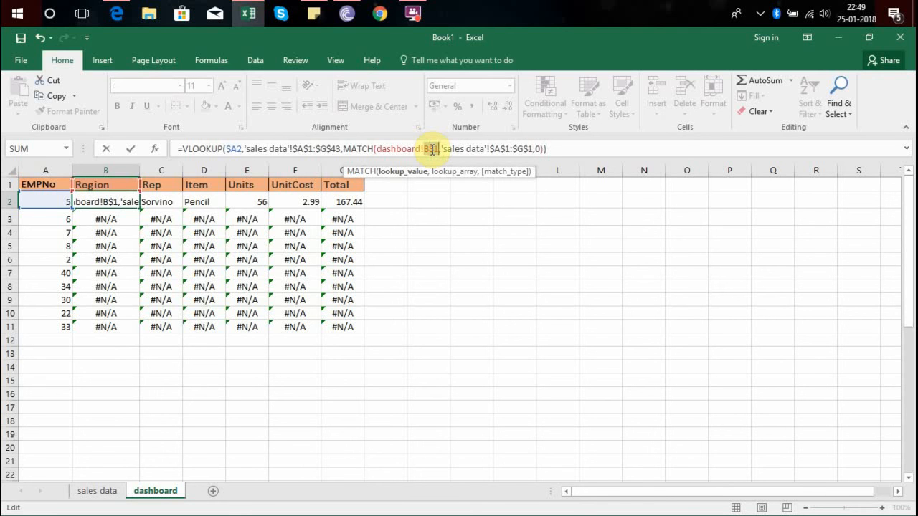
key("Return")
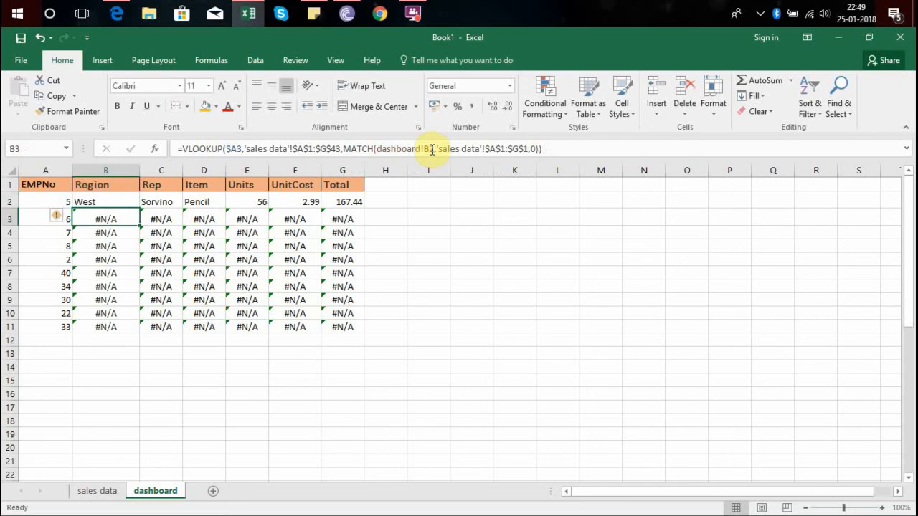
Step: Fill the B2 formula across to G2 and then down to row 11
left_click(133, 202)
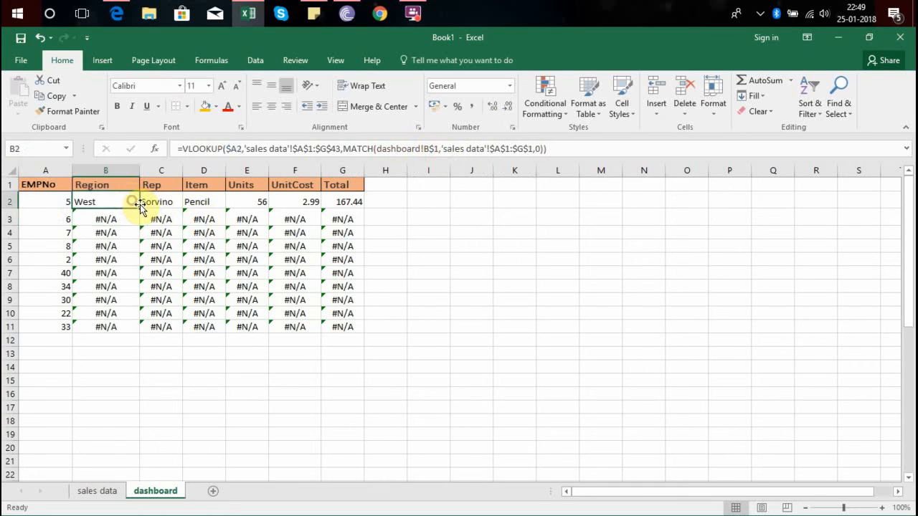
left_click_drag(139, 207, 371, 222)
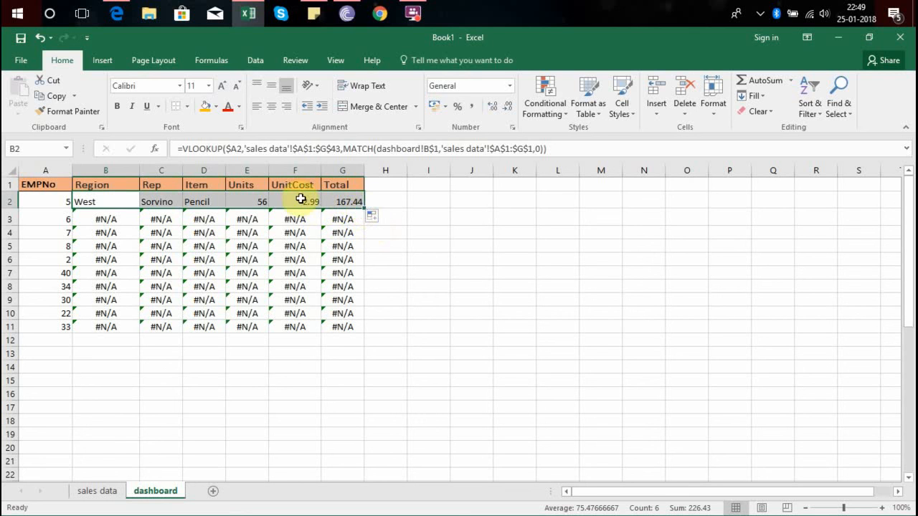
double_click(366, 208)
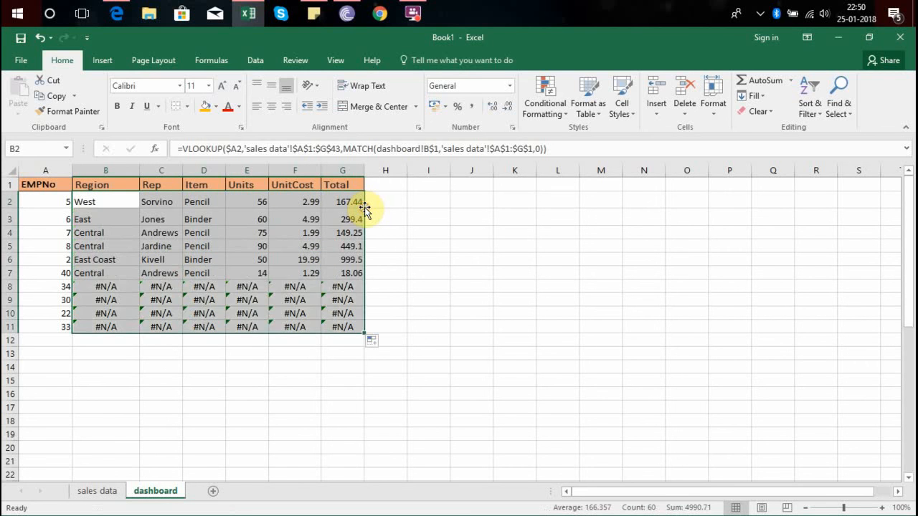
Step: Check the filled dashboard rows against the Region header and the EMPNo values in column A
left_click(96, 219)
key("Up")
key("Up")
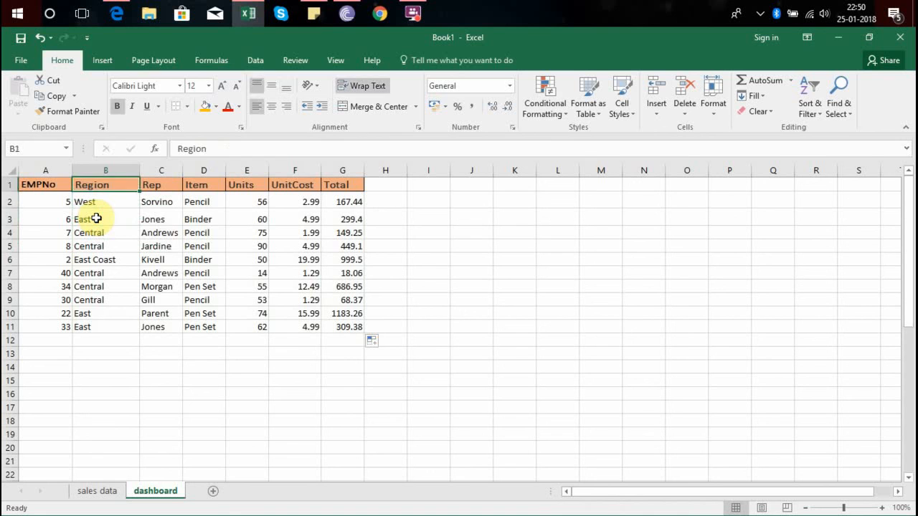
key("Down")
key("Left")
key("Down")
key("Up")
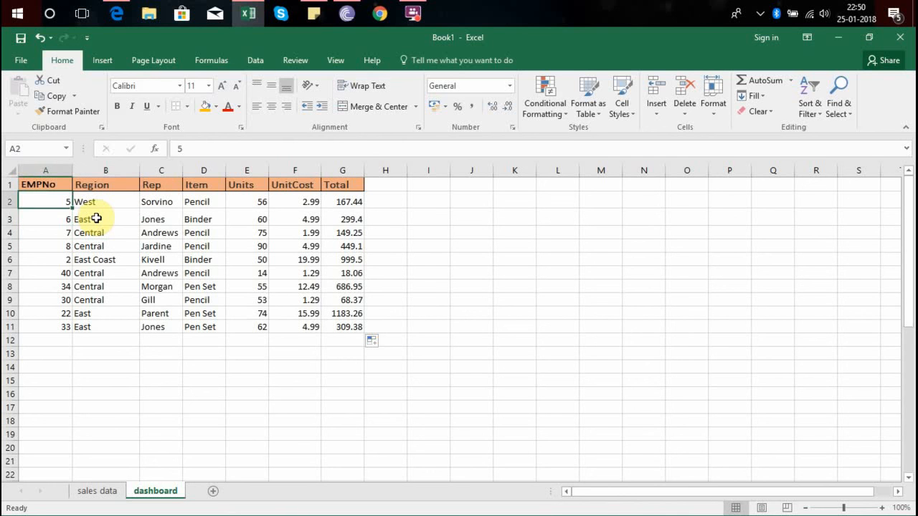
key("Down")
key("Down")
key("Down")
key("Down")
key("Down")
key("Down")
key("Down")
key("Down")
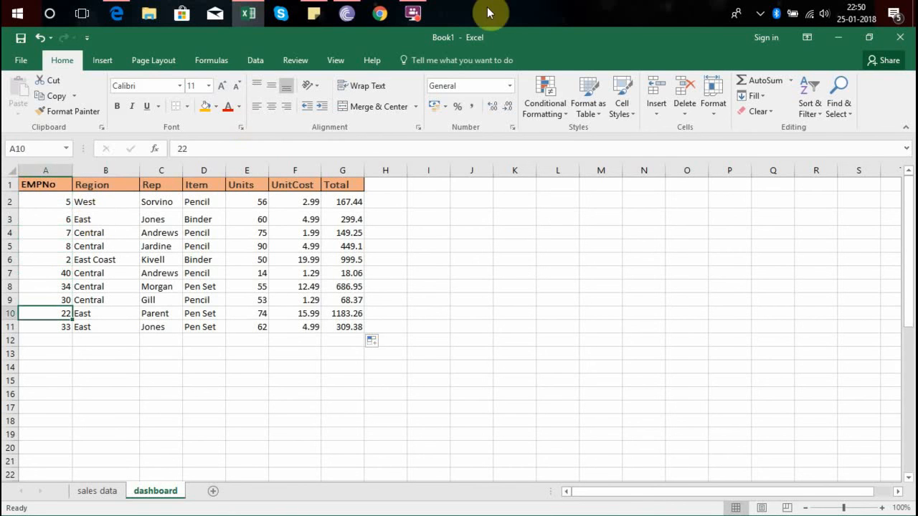
Step: Add a new column header Shares in H1 of the sales data sheet
left_click(108, 495)
left_click(394, 188)
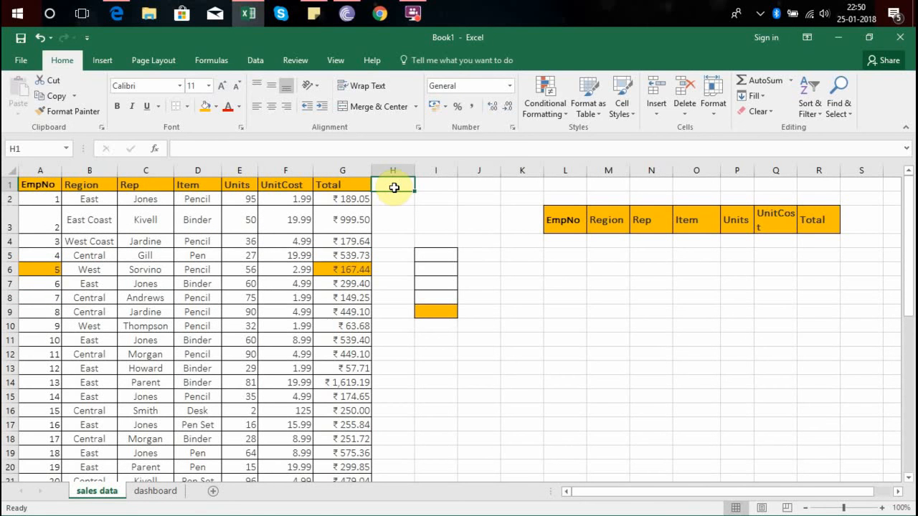
type("Shares")
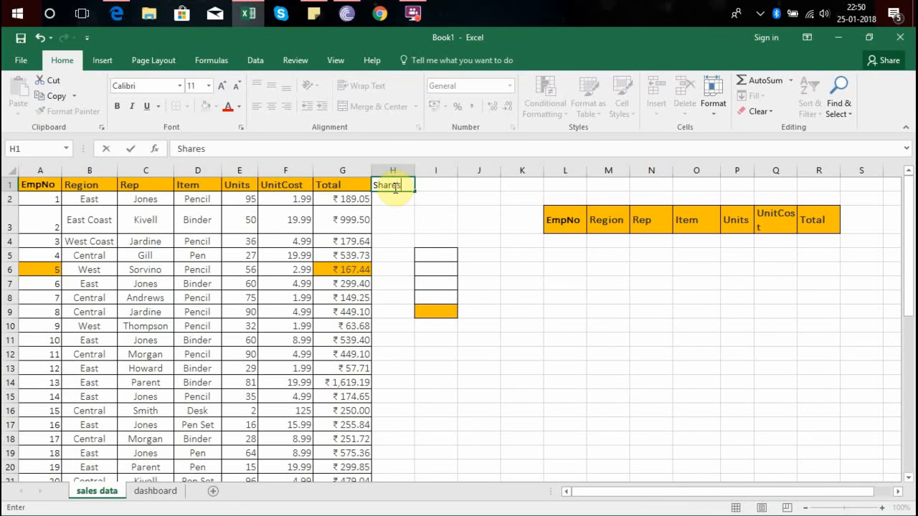
key("Return")
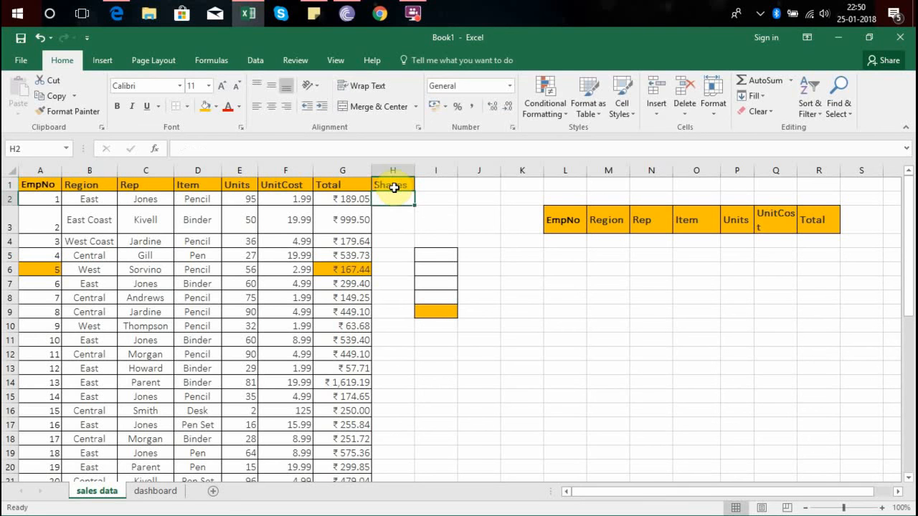
Step: Enter 1, 2 and 3 in H2:H4 of the sales data sheet and fill the series down the Shares column
type("1")
key("Return")
type("2")
key("Return")
type("3")
key("Return")
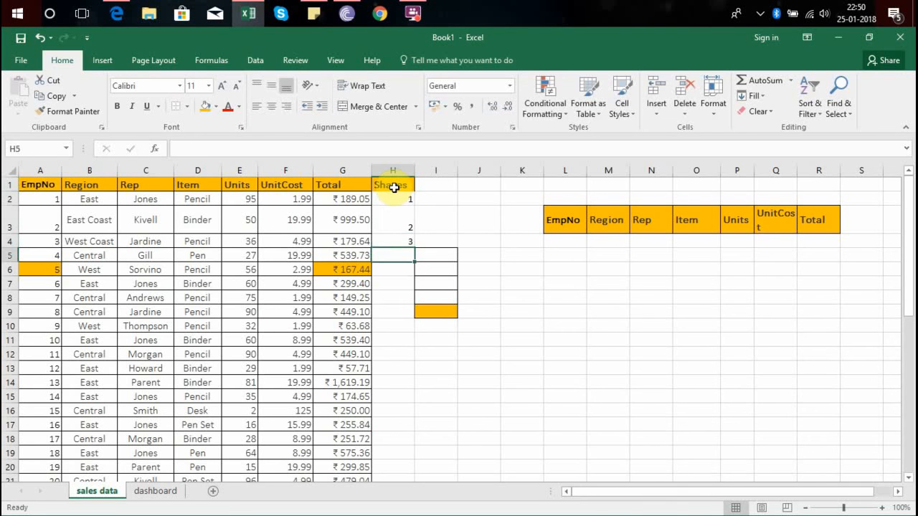
left_click_drag(396, 200, 413, 244)
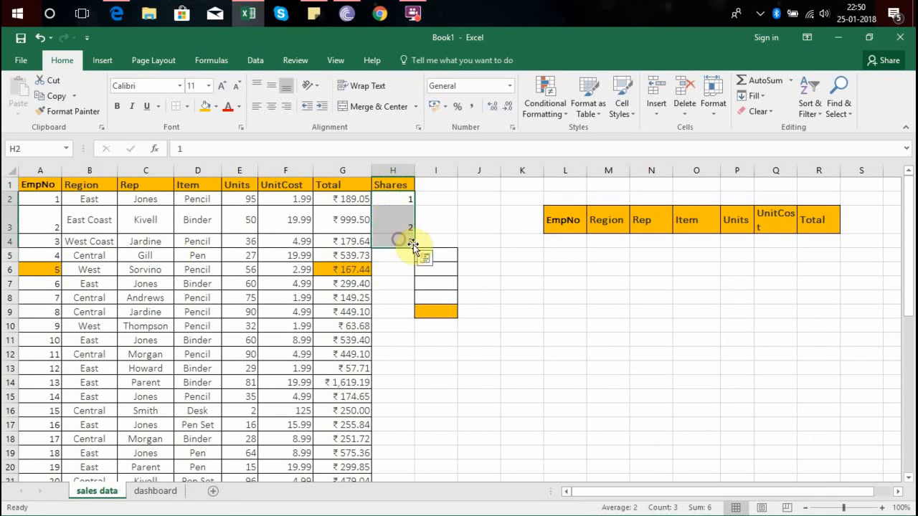
double_click(413, 244)
left_click(386, 184)
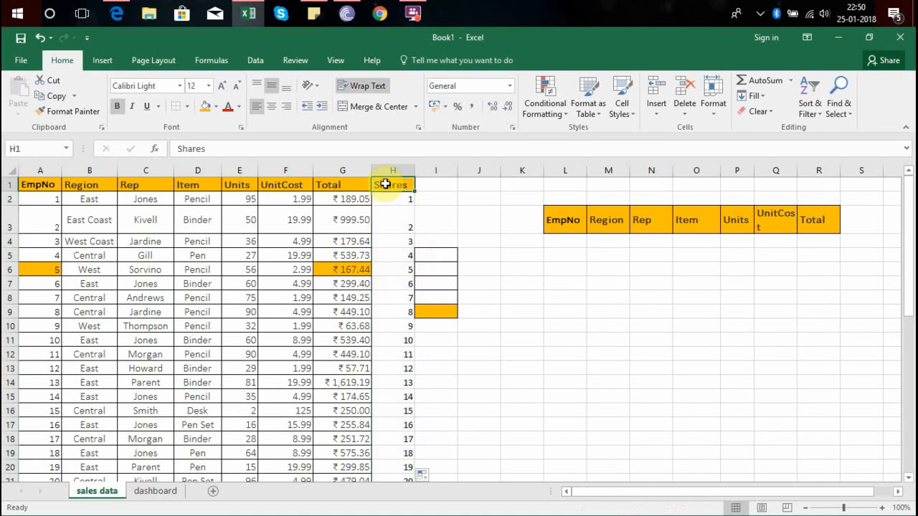
Step: Enter the header Shares in H1 of the dashboard sheet
left_click(151, 490)
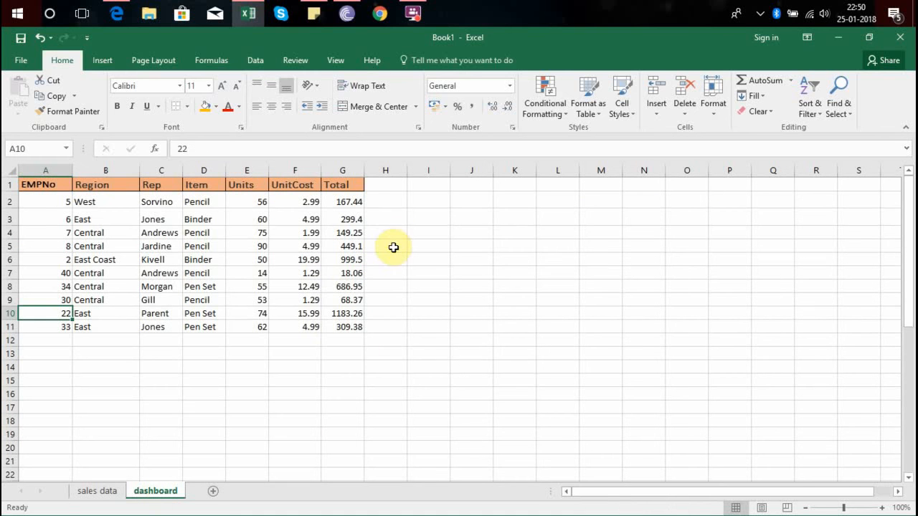
left_click(373, 188)
type("Shares")
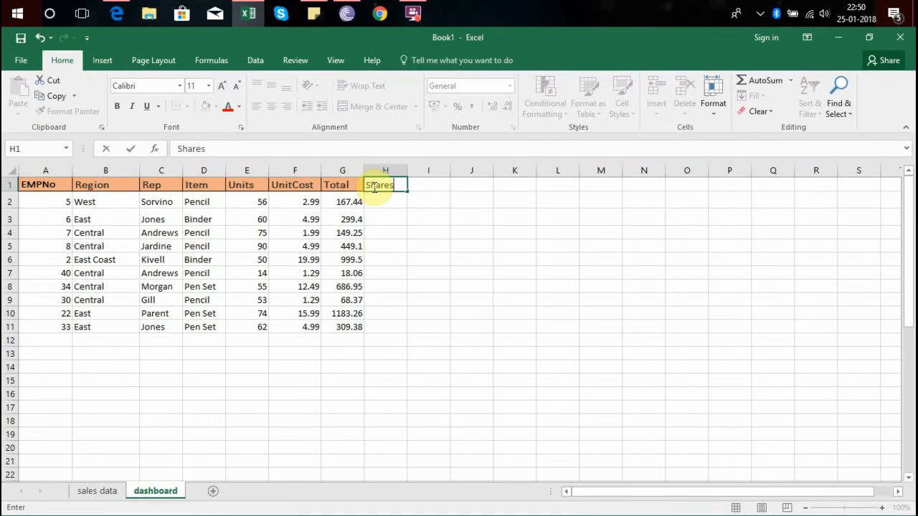
key("Return")
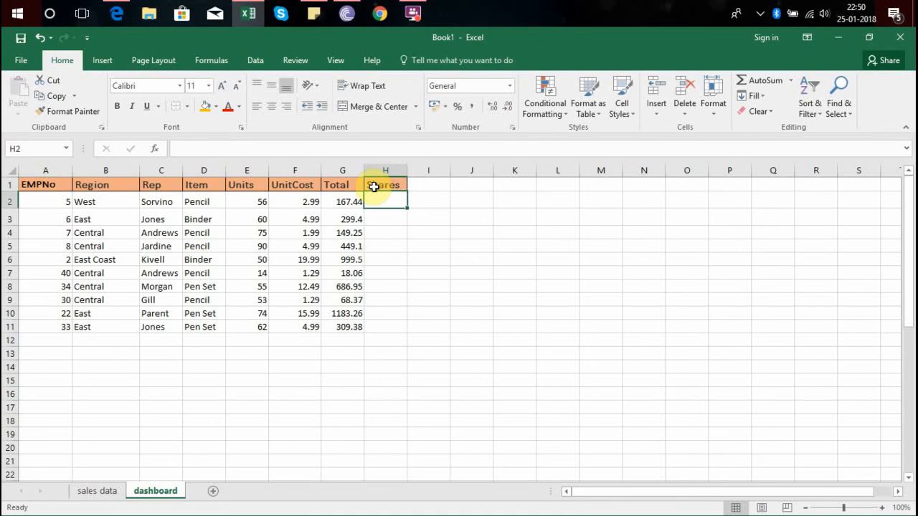
Step: Try extending the G2 lookup formula into H2 under Shares, and clear H2 again
left_click(354, 201)
left_click_drag(364, 207, 390, 209)
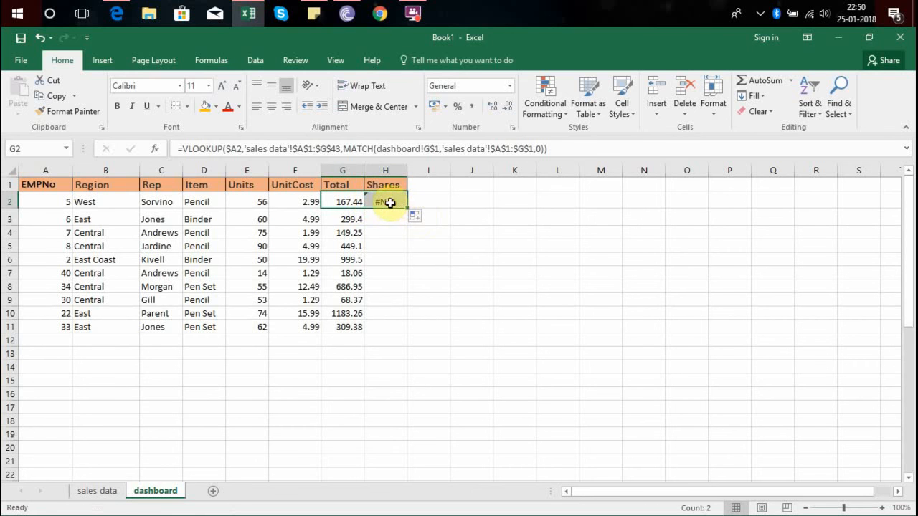
left_click(392, 204)
key("Delete")
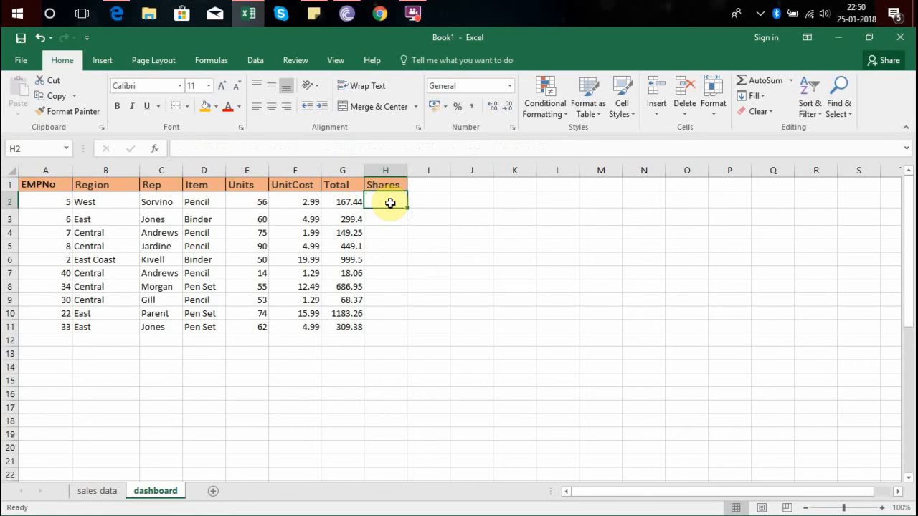
Step: Examine the VLOOKUP and MATCH references in the row 2 formulas between B2 and G2
left_click(349, 201)
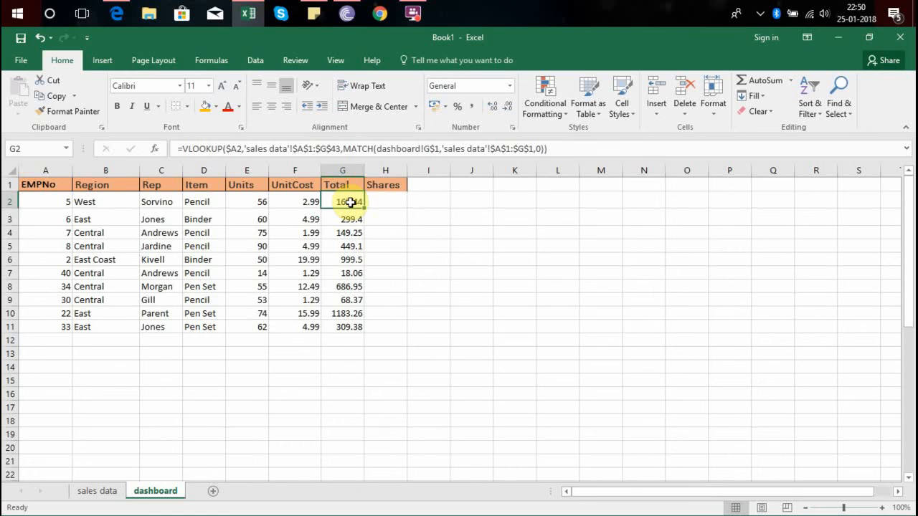
key("Left")
key("Left")
key("Left")
key("Left")
key("Left")
key("Left")
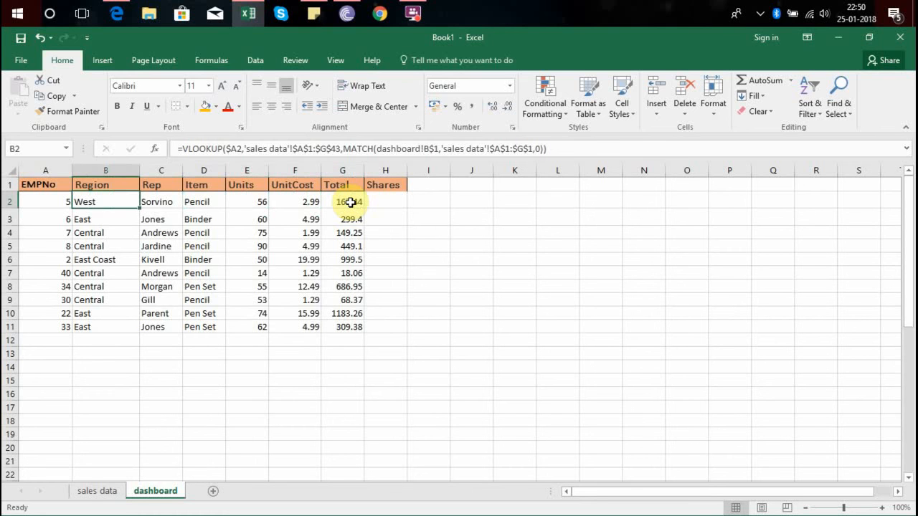
key("Right")
key("Right")
key("Right")
key("Right")
key("Right")
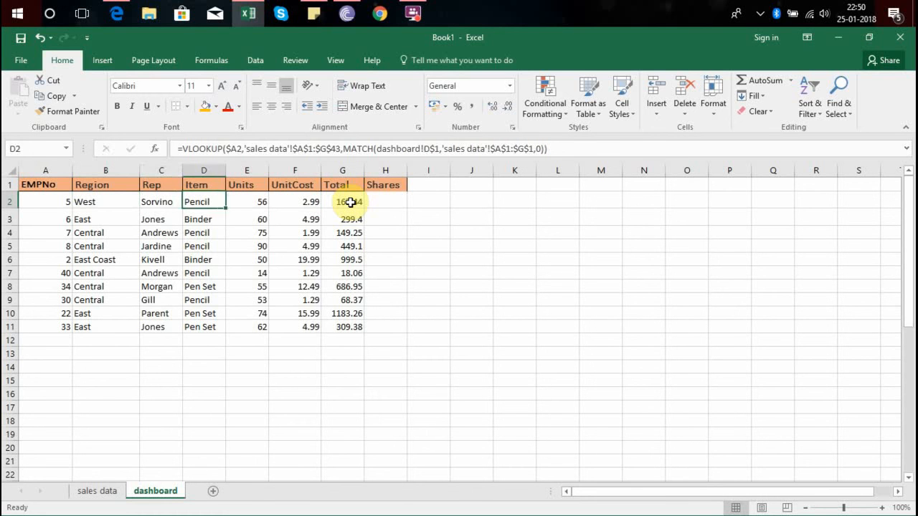
key("Right")
key("Right")
key("Left")
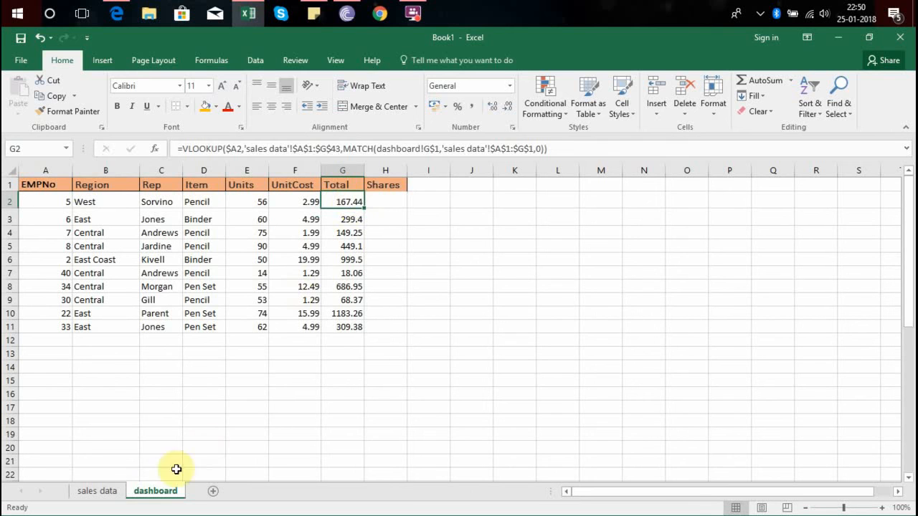
Step: Copy the Shares header from H1 of sales data into H1 of the dashboard sheet
left_click(89, 490)
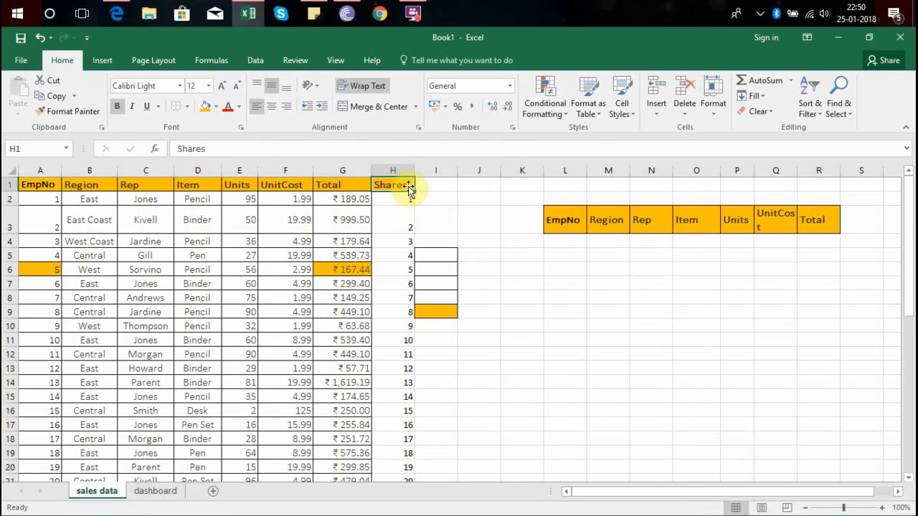
key("ctrl+c")
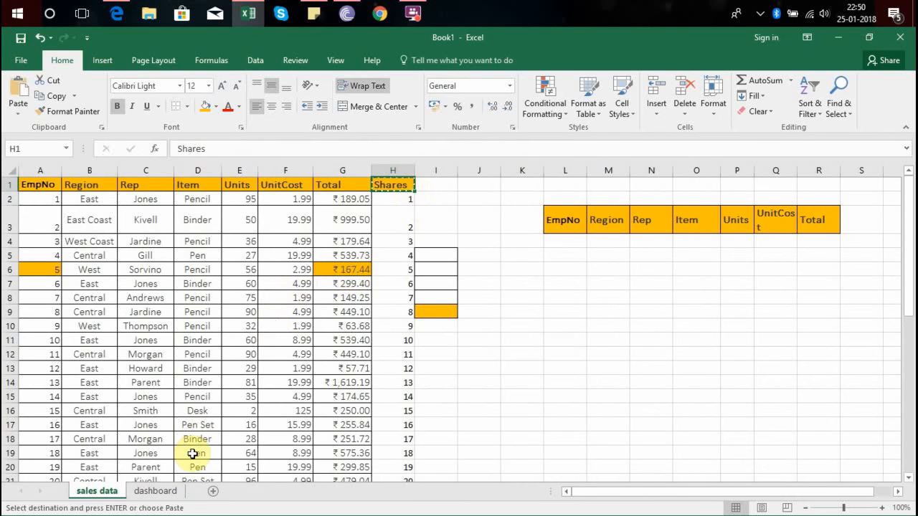
left_click(163, 493)
left_click(393, 186)
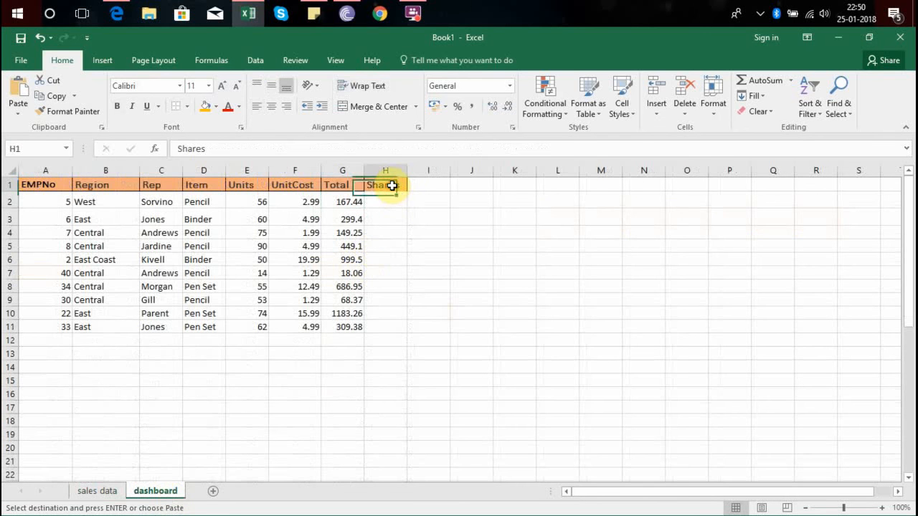
key("ctrl+v")
Step: Fill the B2 formula across to H2 and down to row 11, and inspect the formula in H2
left_click(351, 202)
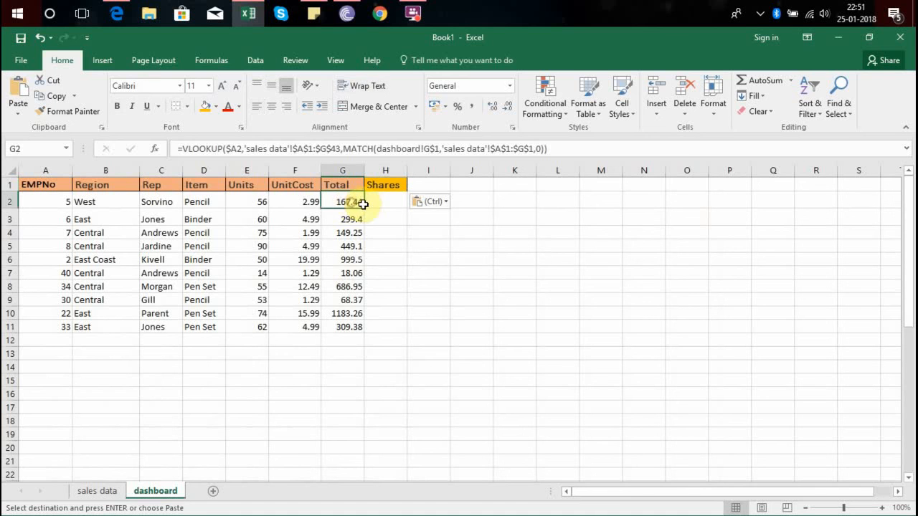
left_click(116, 200)
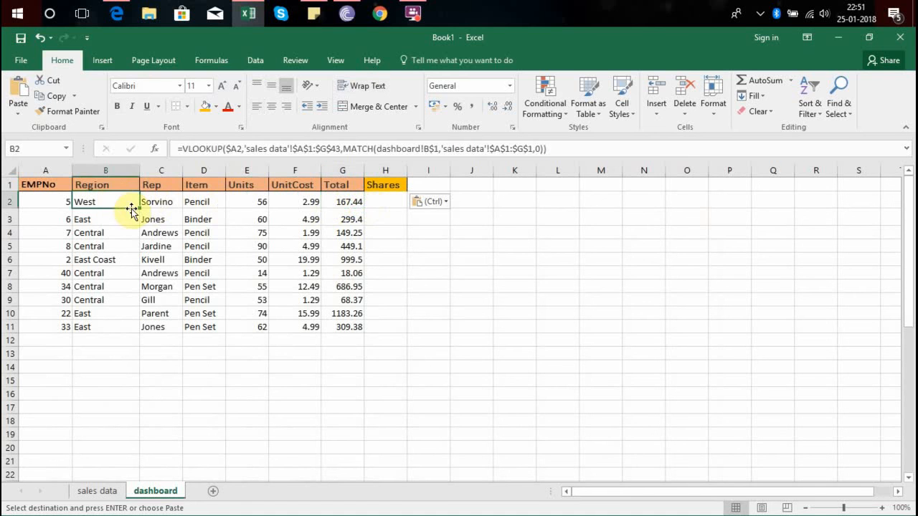
left_click_drag(136, 205, 406, 332)
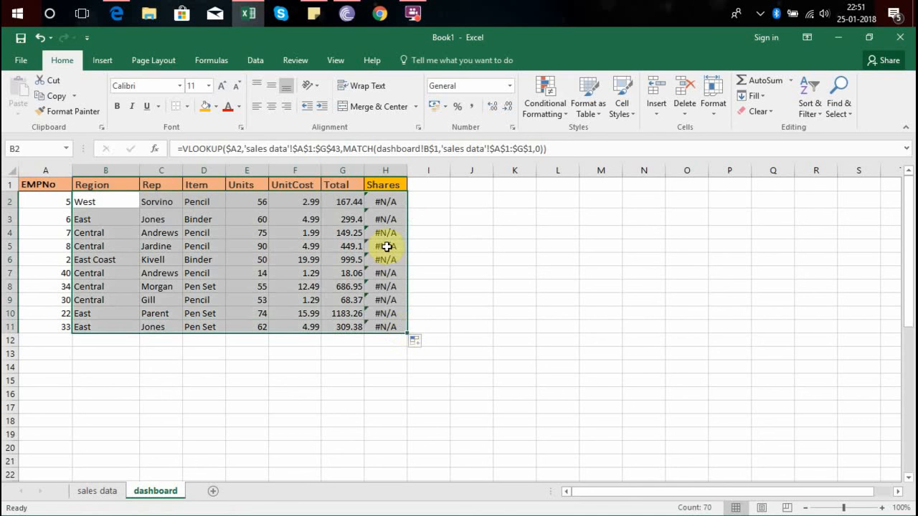
left_click(383, 201)
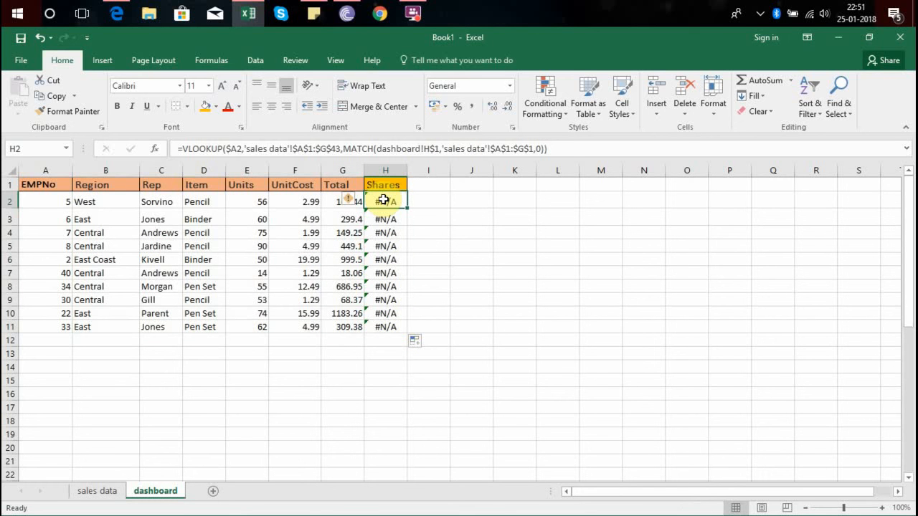
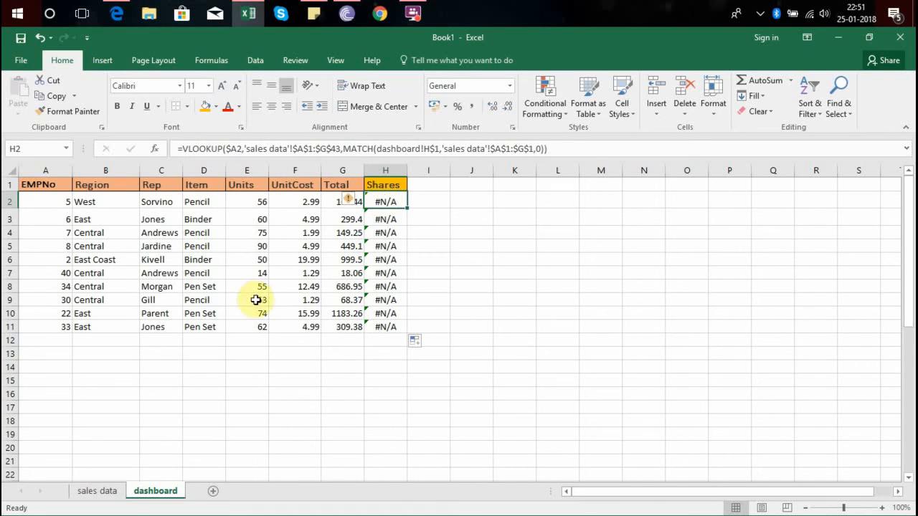
Step: Extend the VLOOKUP table range in dashboard B2 to 'sales data'!$A$1:$H$43 and fill the formula across to H2
left_click(96, 491)
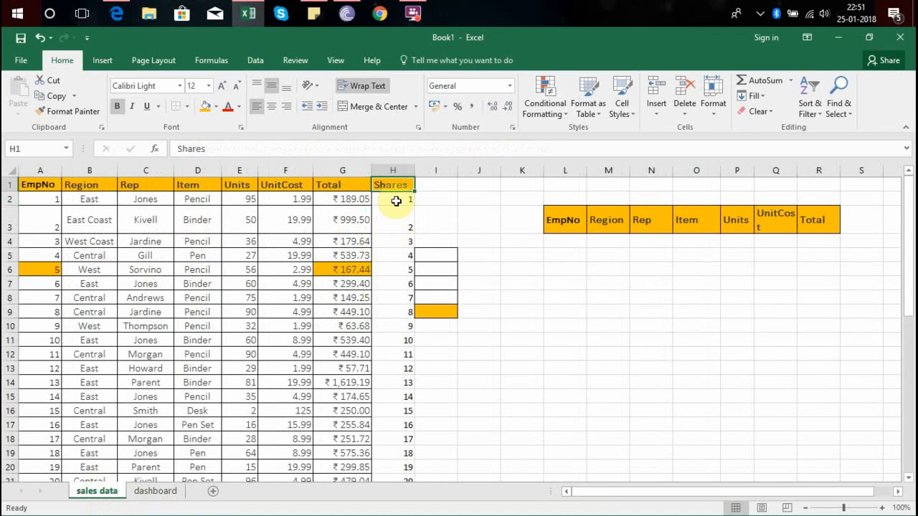
left_click(143, 491)
left_click(121, 203)
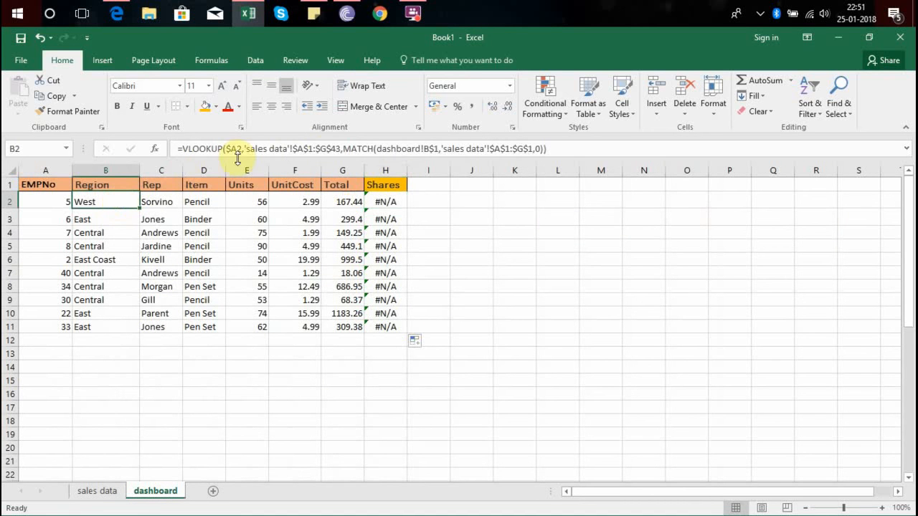
left_click(327, 149)
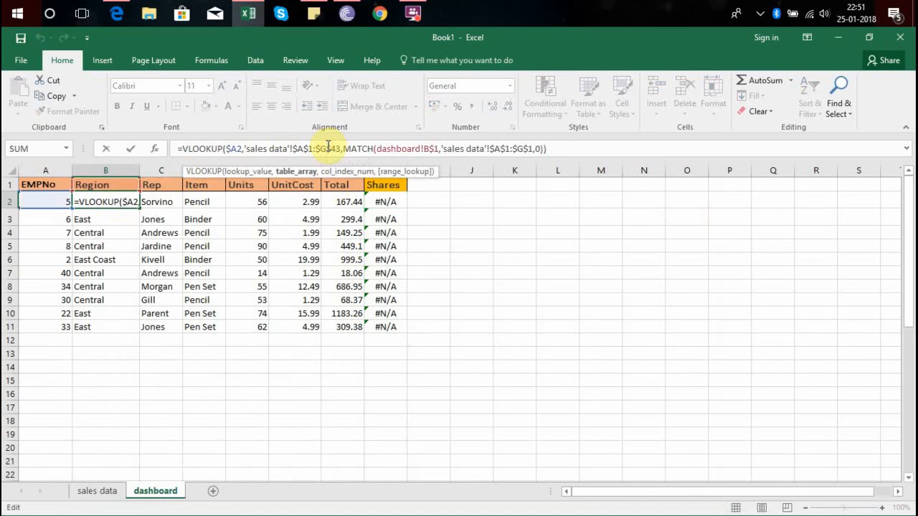
key("BackSpace")
type("G")
key("Return")
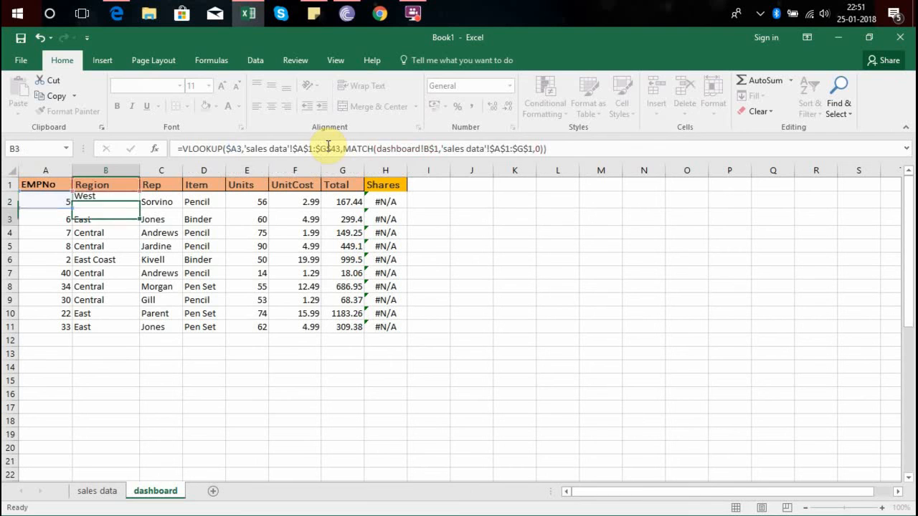
left_click(113, 201)
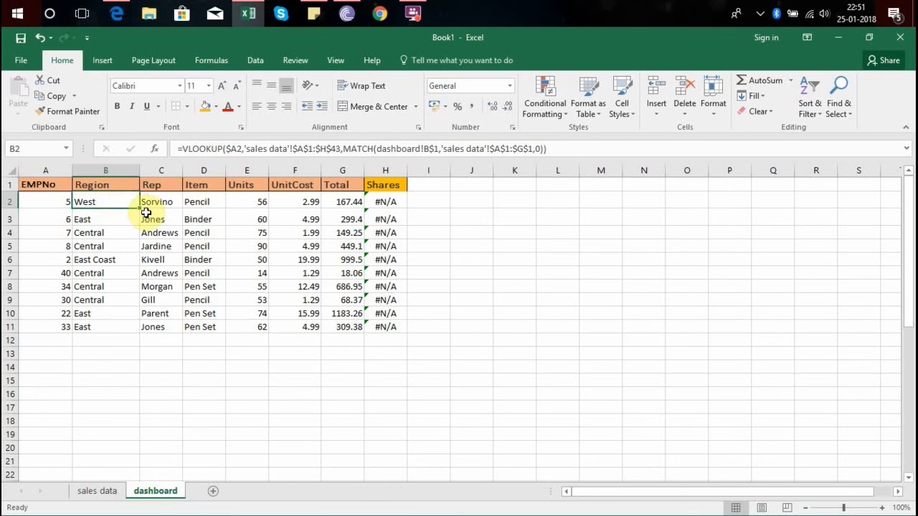
left_click_drag(140, 208, 414, 221)
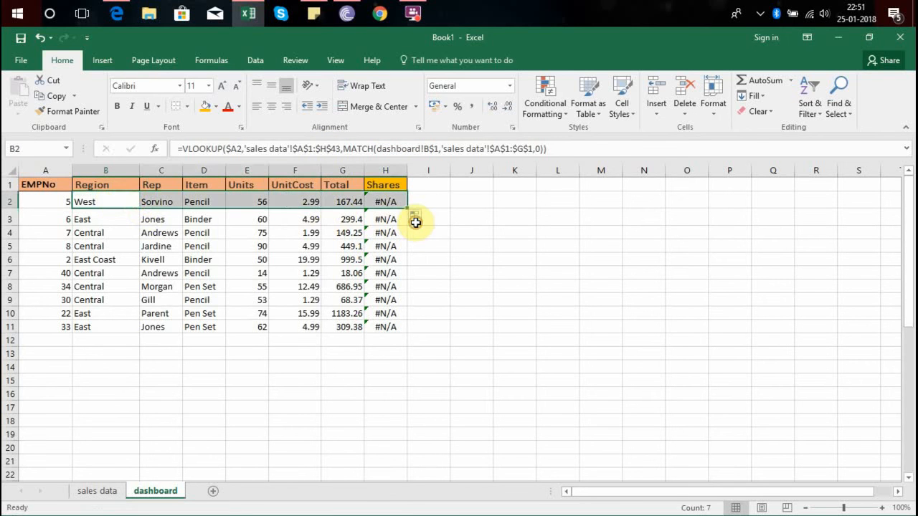
Step: Extend the MATCH lookup array in B2's formula to 'sales data'!$A$1:$H$1
left_click(119, 201)
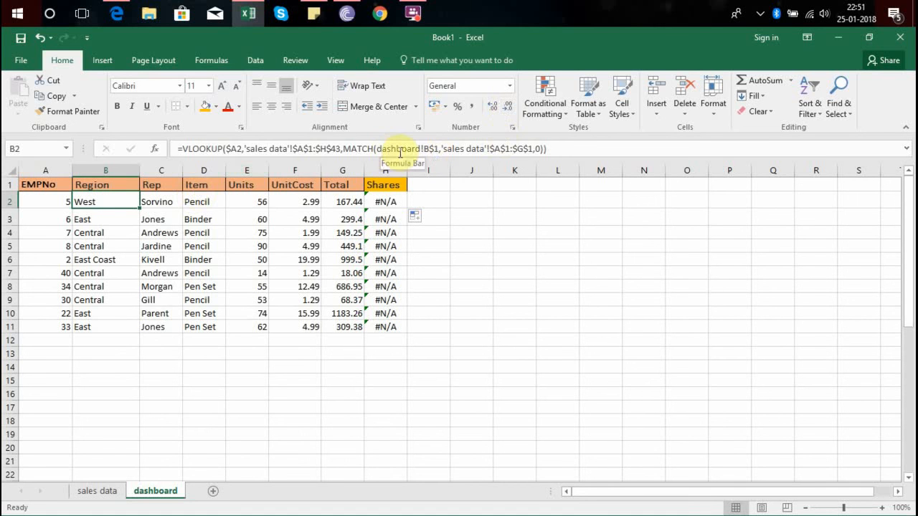
left_click(523, 148)
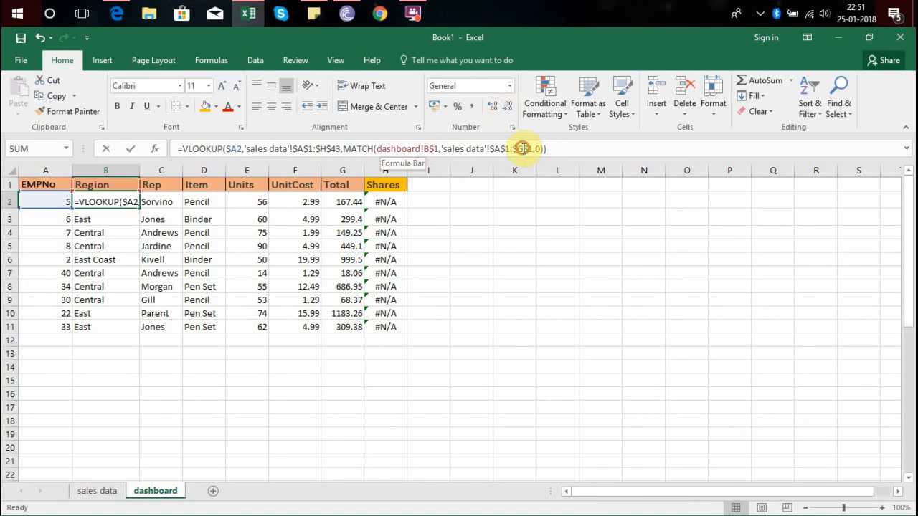
key("BackSpace")
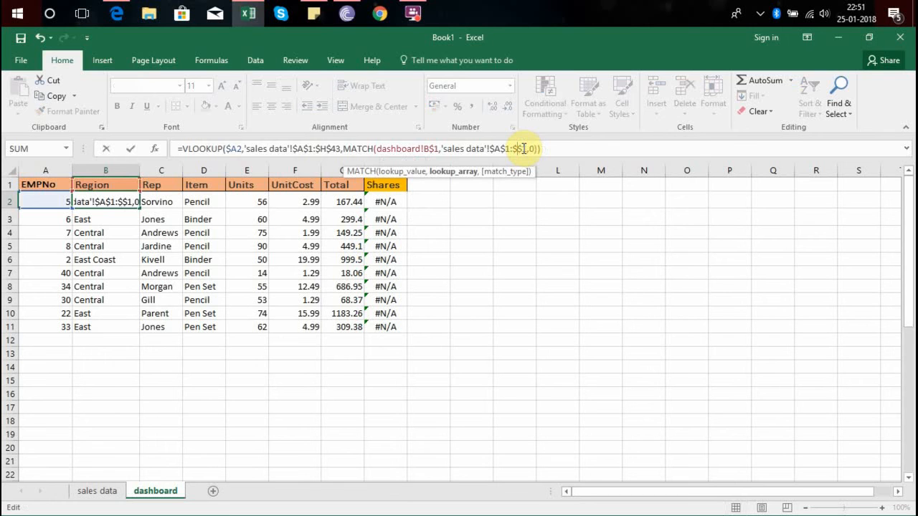
type("G")
key("Return")
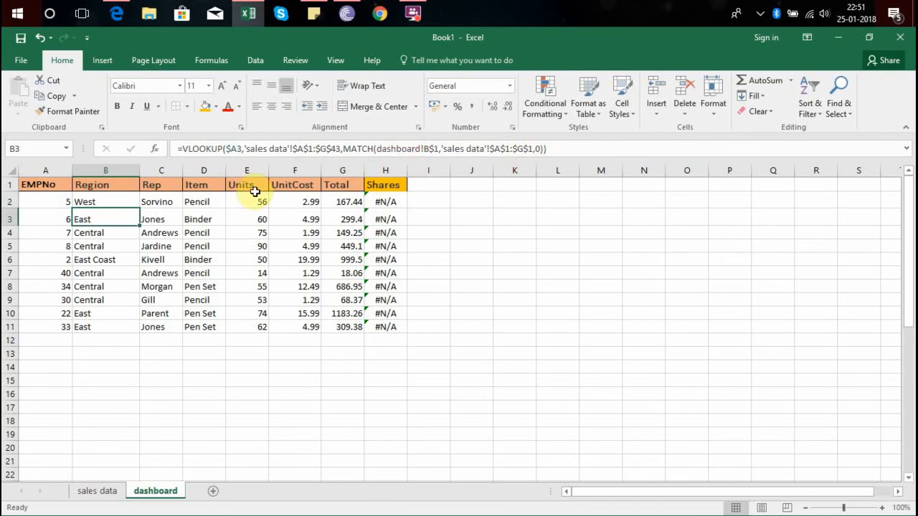
Step: Fill the B2 formula across to H2 and then down through row 11
left_click(128, 201)
left_click_drag(138, 208, 395, 210)
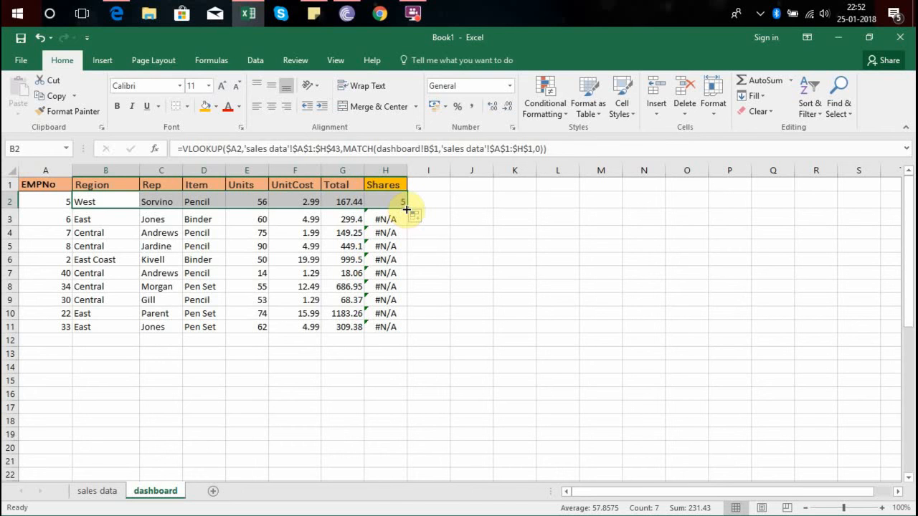
double_click(406, 208)
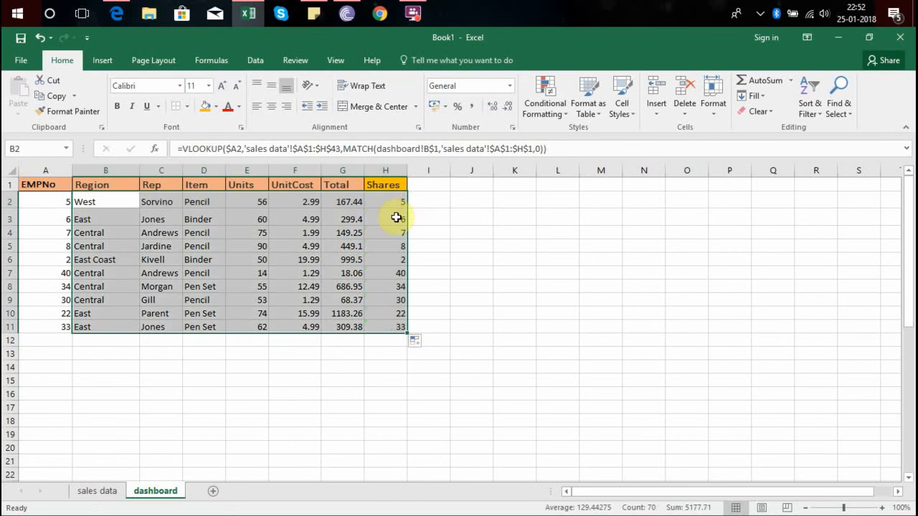
Step: Check the lookup ranges and cell references in the filled formulas across row 3 and in B4
left_click(393, 219)
key("Down")
key("Up")
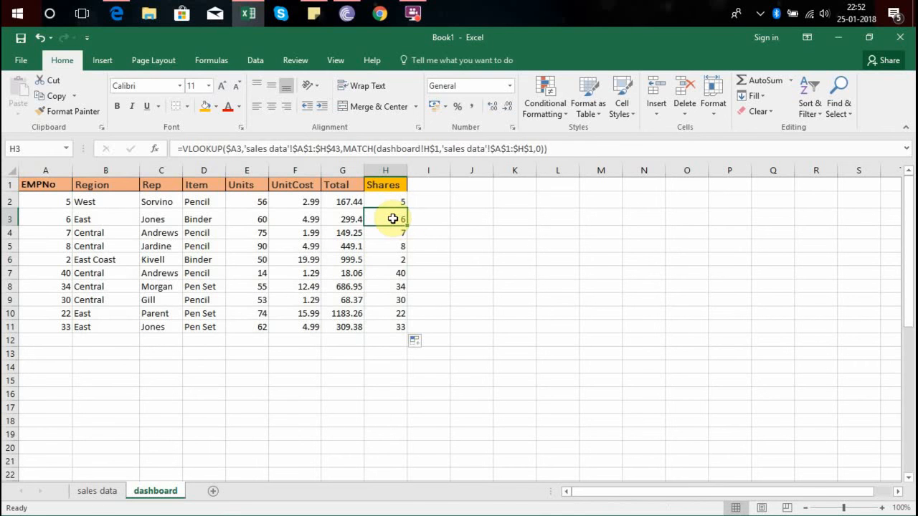
key("Left")
key("Left")
key("Left")
key("Left")
key("Left")
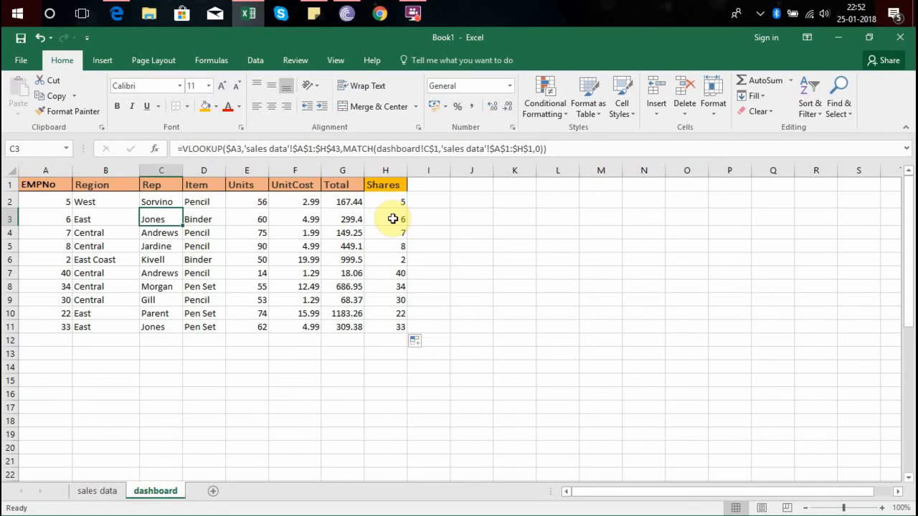
key("Left")
key("Down")
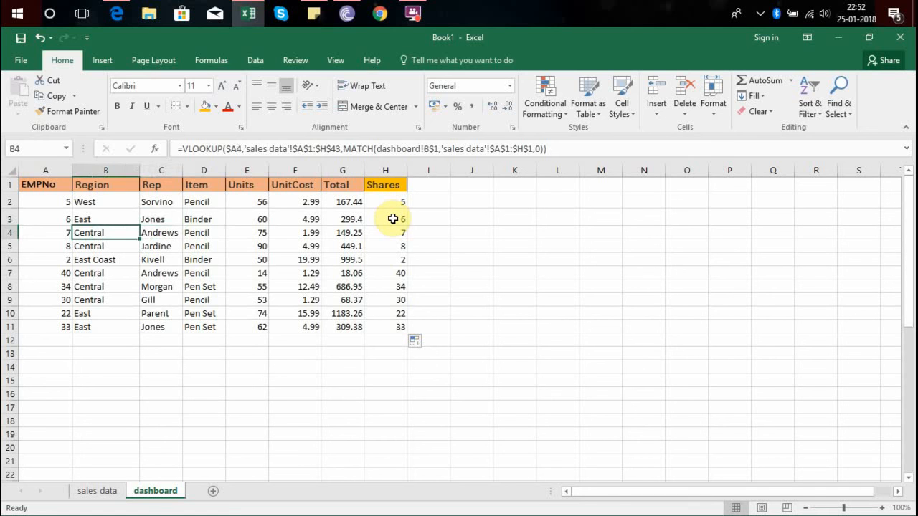
Step: Compare the Shares value for EmpNo 5 in the sales data sheet with the one in the dashboard
key("Up")
key("Up")
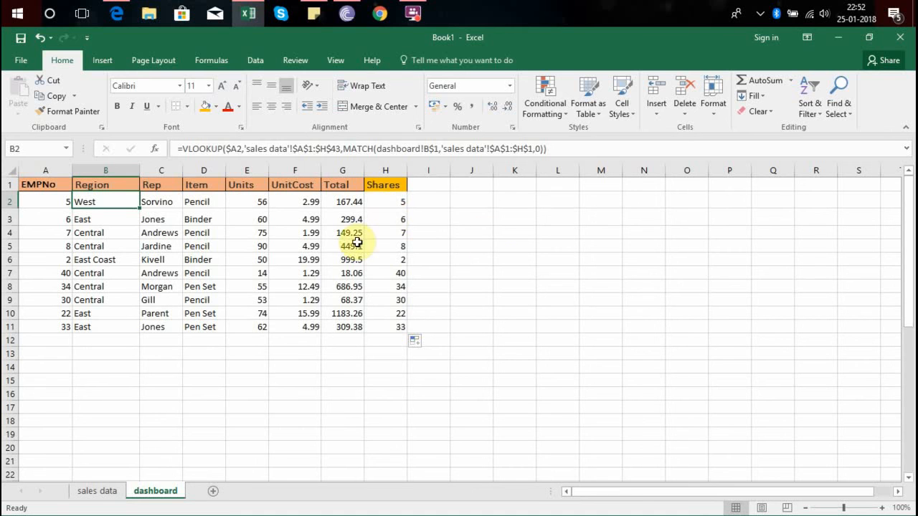
left_click(97, 495)
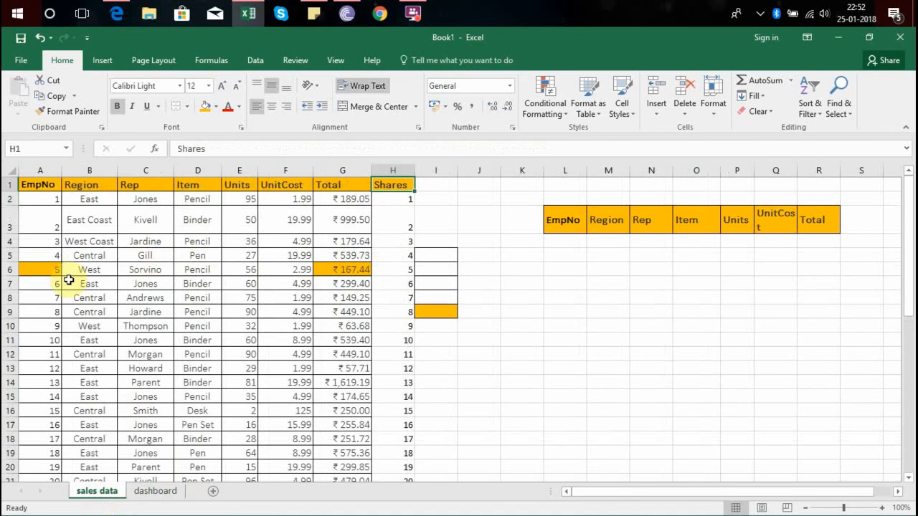
left_click(398, 272)
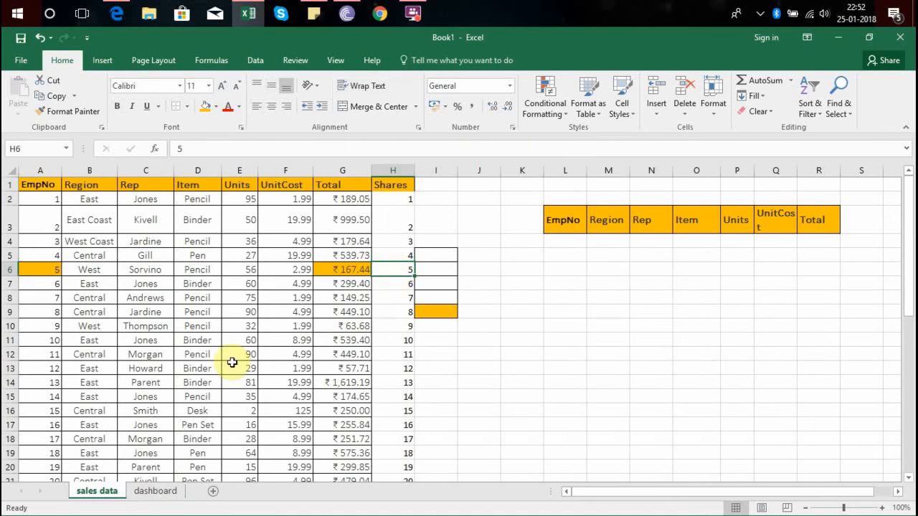
left_click(151, 492)
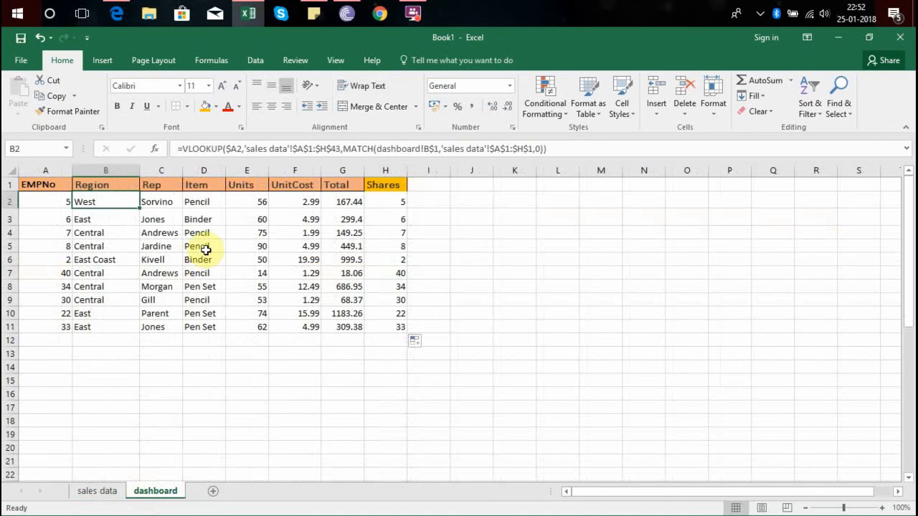
Step: Set the Shares value for EmpNo 33 in cell H34 of the sales data sheet to 80
left_click(68, 327)
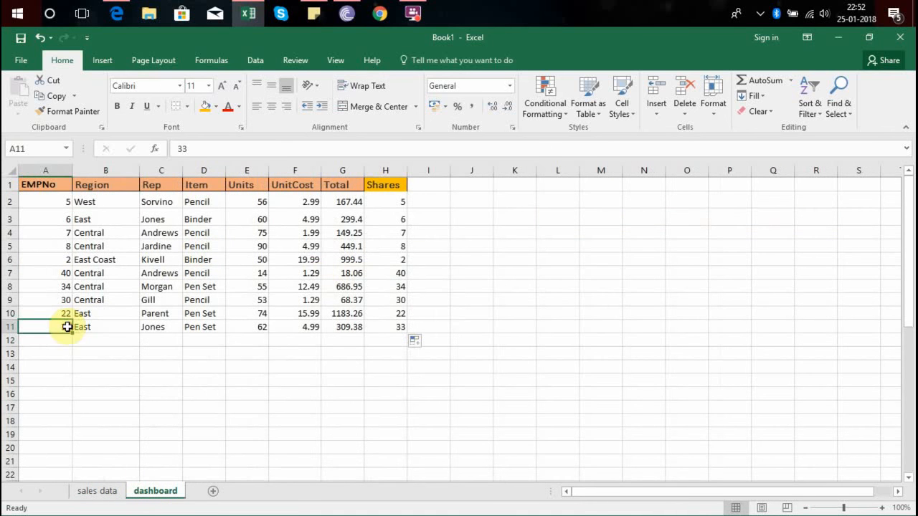
left_click(99, 492)
left_click(42, 448)
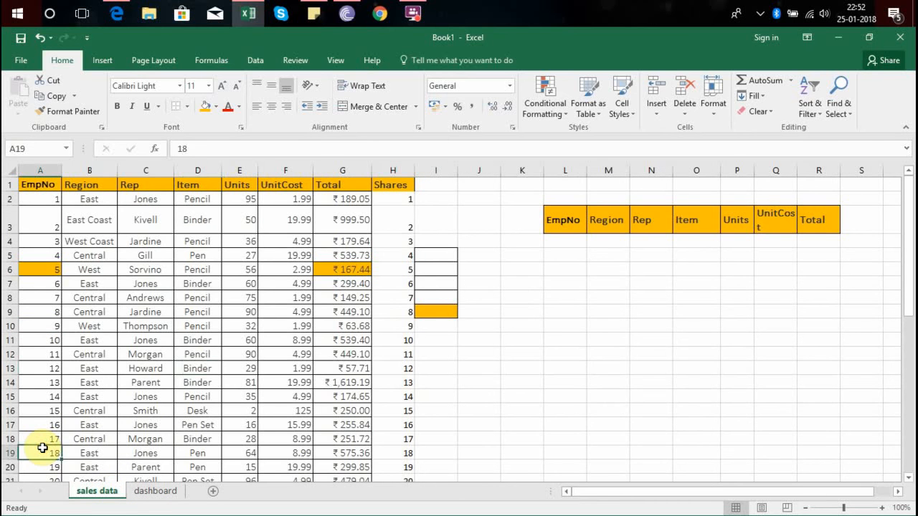
key("Down")
key("Down")
key("Down")
key("Down")
key("Down")
key("Down")
key("Down")
key("Down")
key("Down")
key("Down")
key("Down")
key("Down")
key("Down")
key("Down")
key("Down")
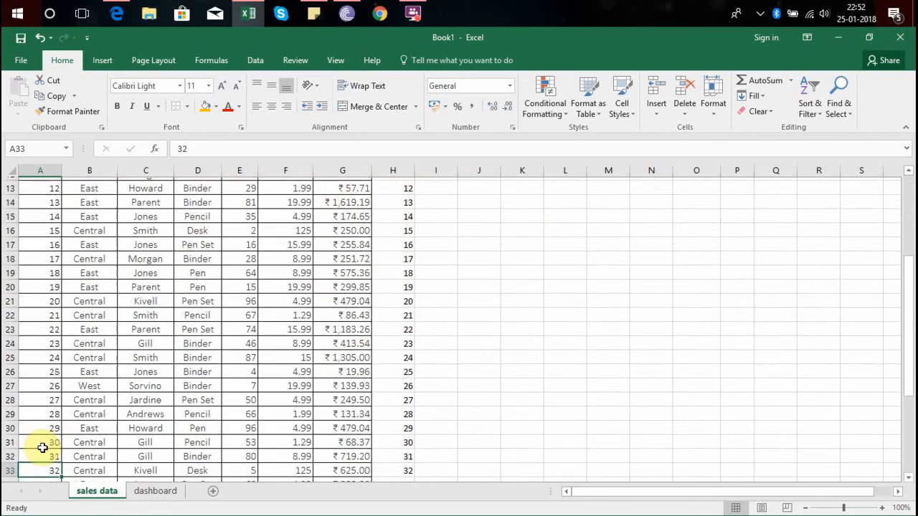
key("Right")
key("Right")
key("Right")
key("Right")
key("Right")
key("Right")
key("Right")
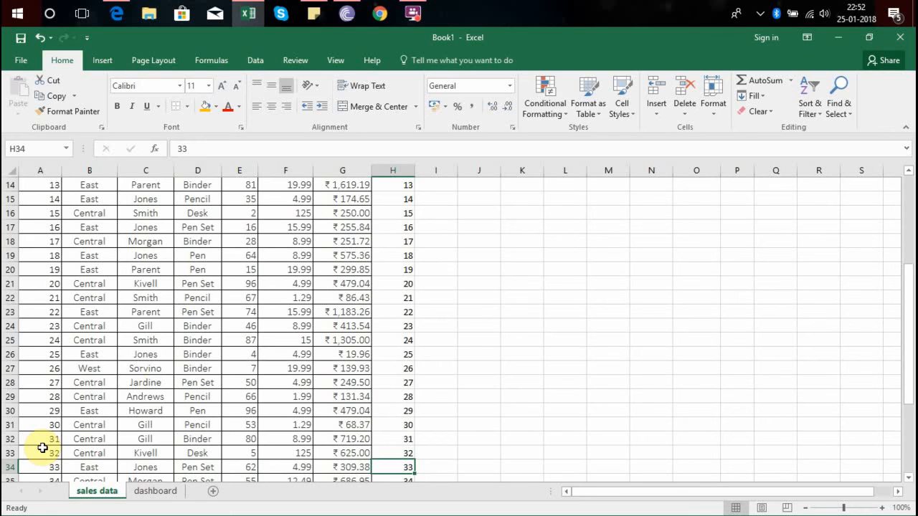
scroll(42, 449, "down", 1)
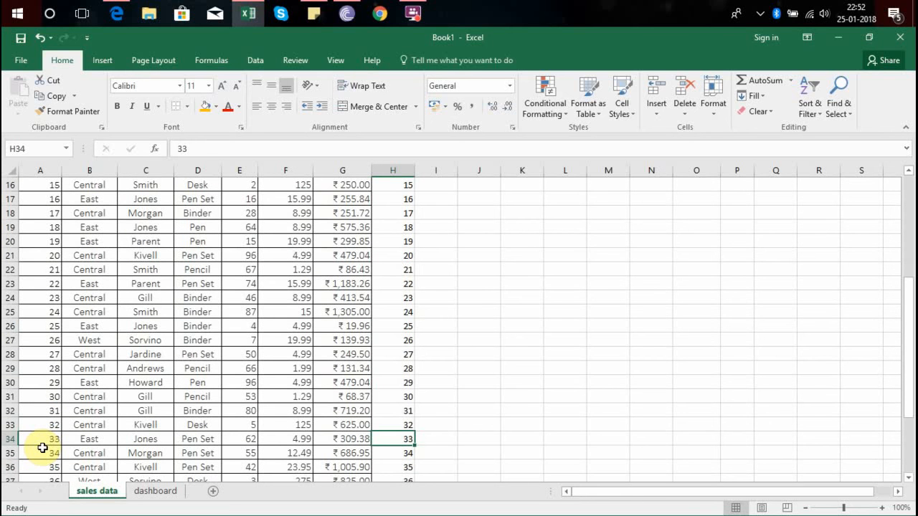
type("80")
key("Return")
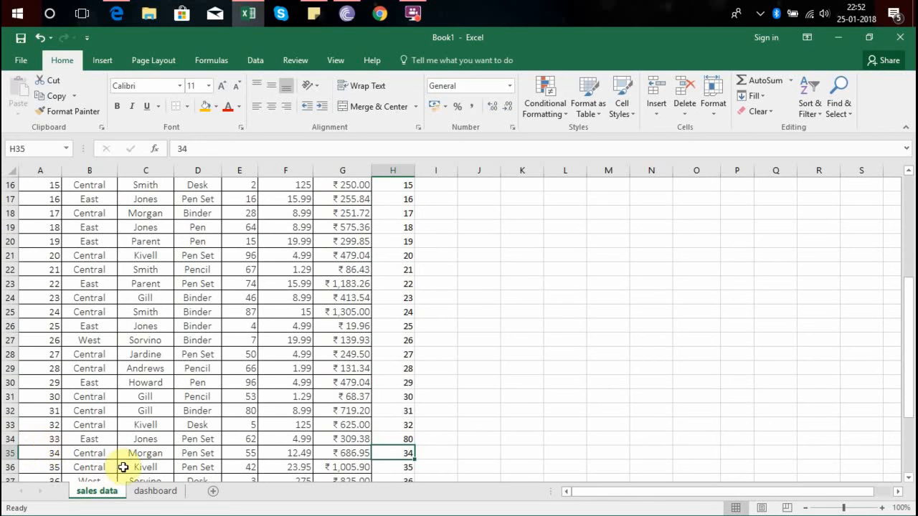
Step: Check the Shares lookup for EmpNo 33 in cell H11 of the dashboard sheet
left_click(155, 491)
left_click_drag(394, 340, 395, 329)
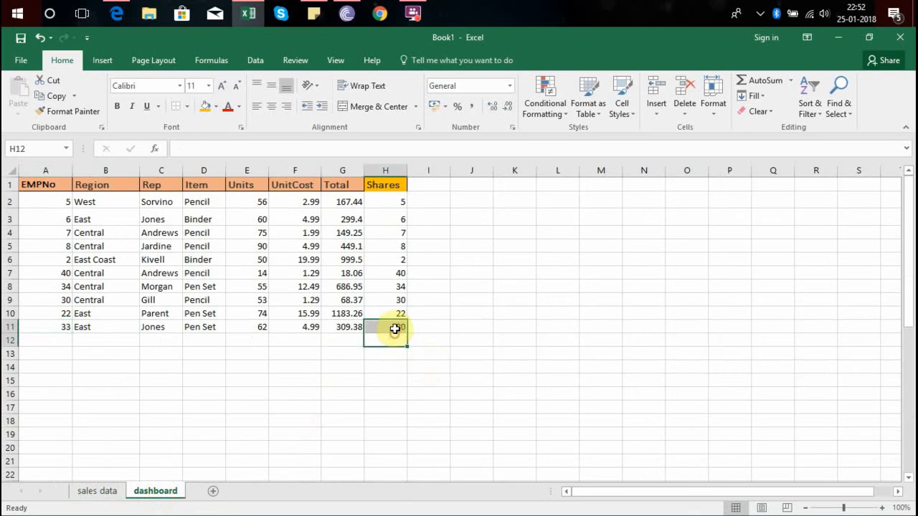
left_click(394, 328)
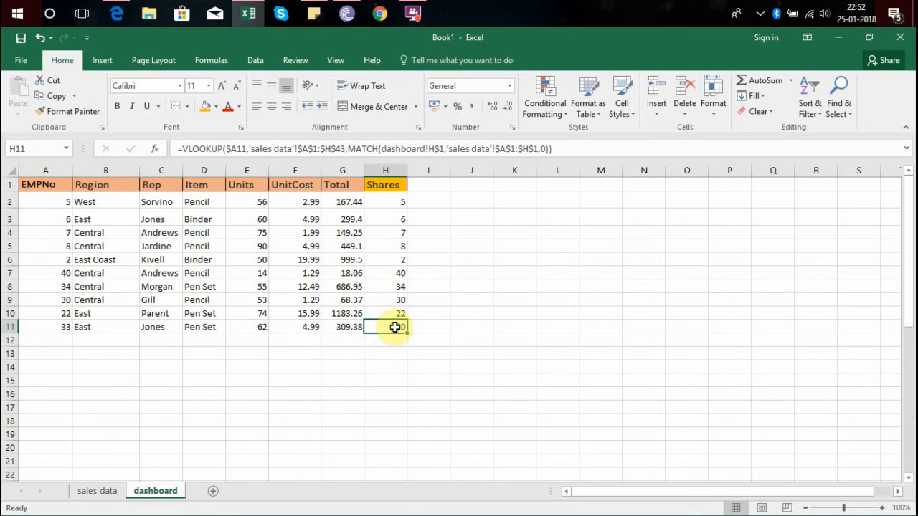
Step: Highlight dashboard cell H11 with an orange fill, and clear the fill again
left_click(209, 109)
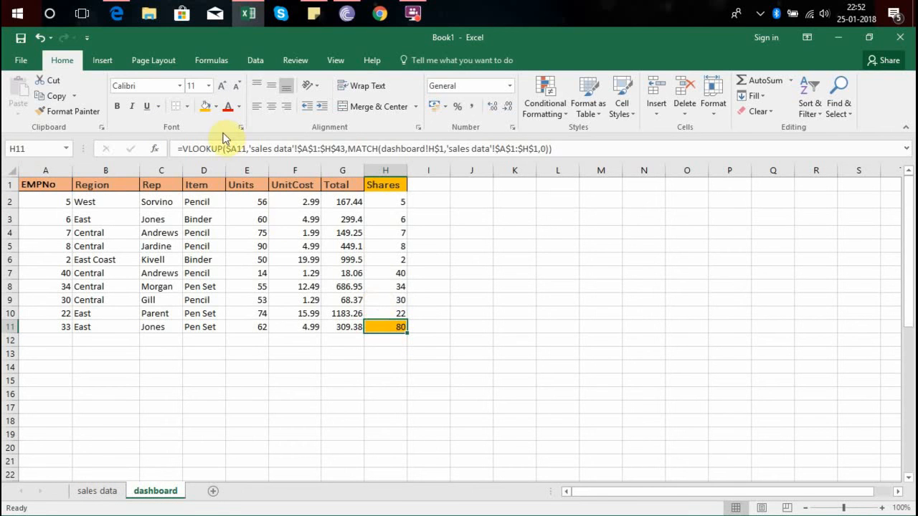
left_click(216, 106)
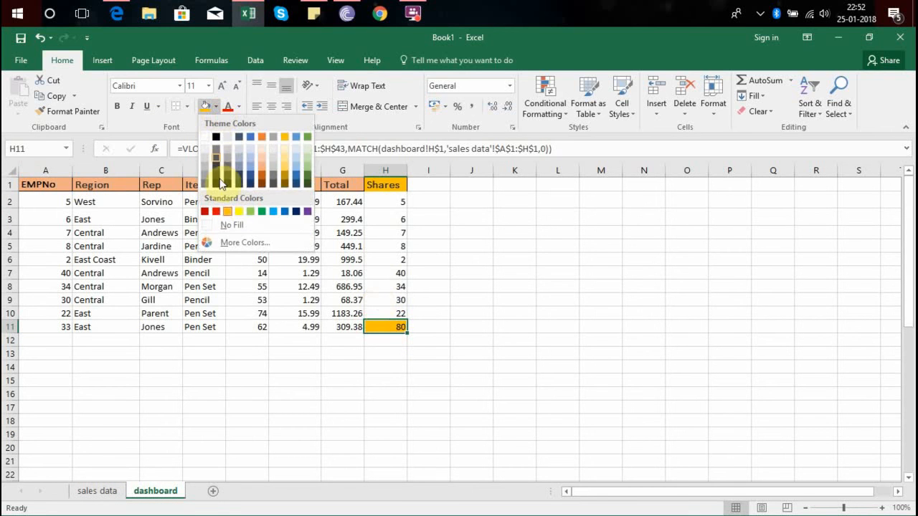
left_click(232, 225)
left_click(150, 259)
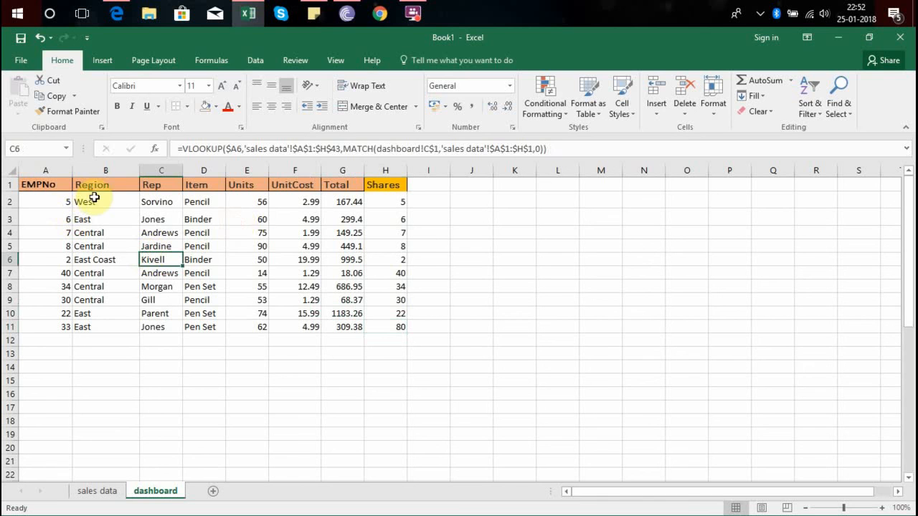
left_click(431, 191)
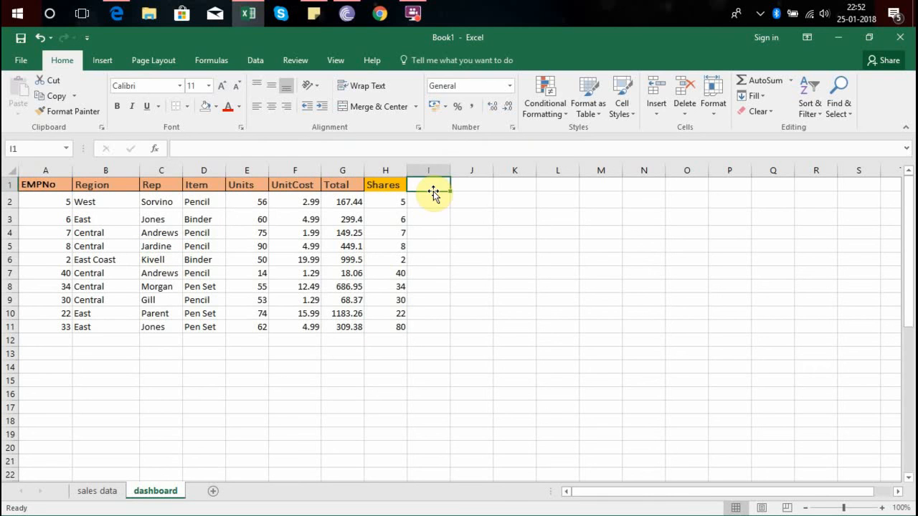
key("Right")
key("Left")
key("Right")
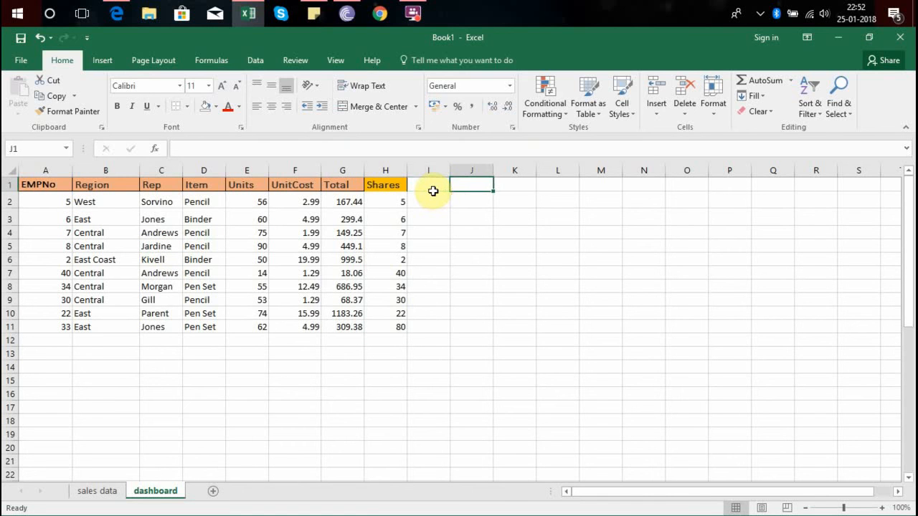
key("Right")
key("Right")
key("Right")
key("Left")
key("Right")
key("Right")
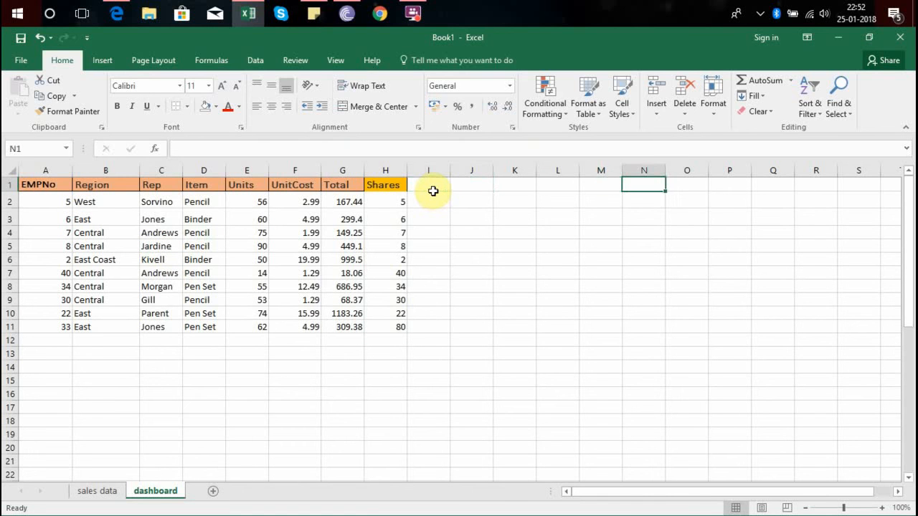
key("Left")
key("Left")
key("Left")
key("Left")
key("Left")
key("Down")
Step: Review the VLOOKUP and MATCH formulas along dashboard row 2, with the Region header in B1 and the lookup value in A2
key("Left")
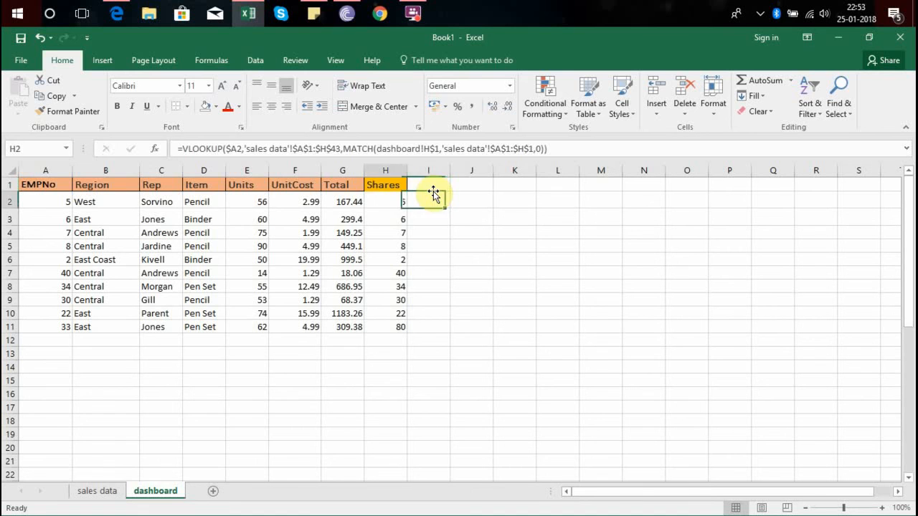
key("Left")
key("Left")
key("Left")
key("Left")
key("Left")
key("Left")
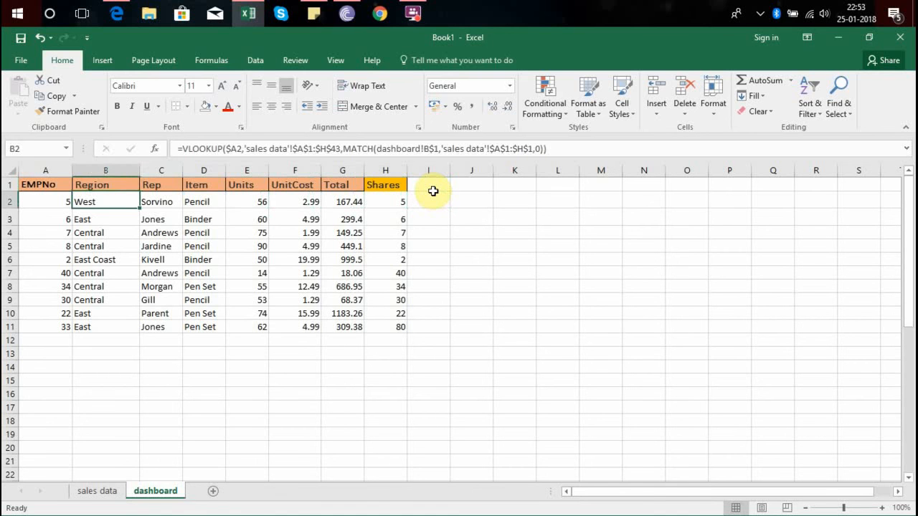
key("Right")
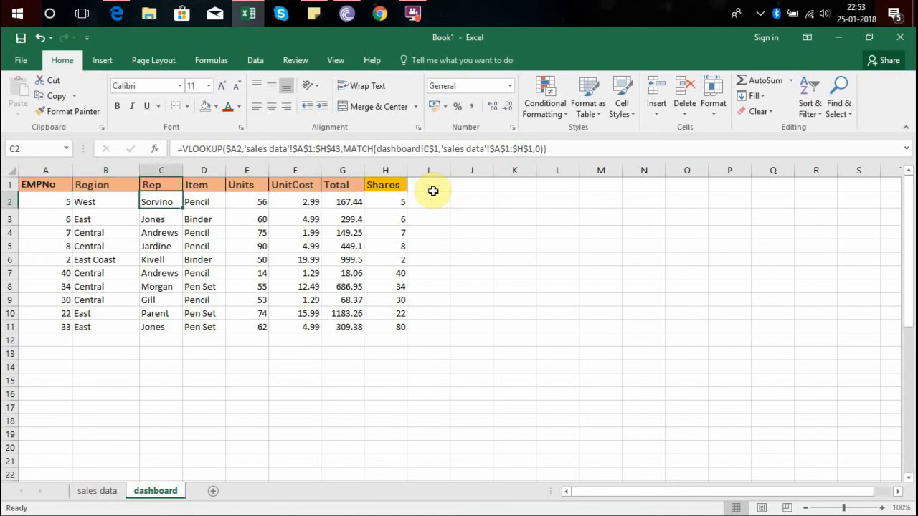
key("Left")
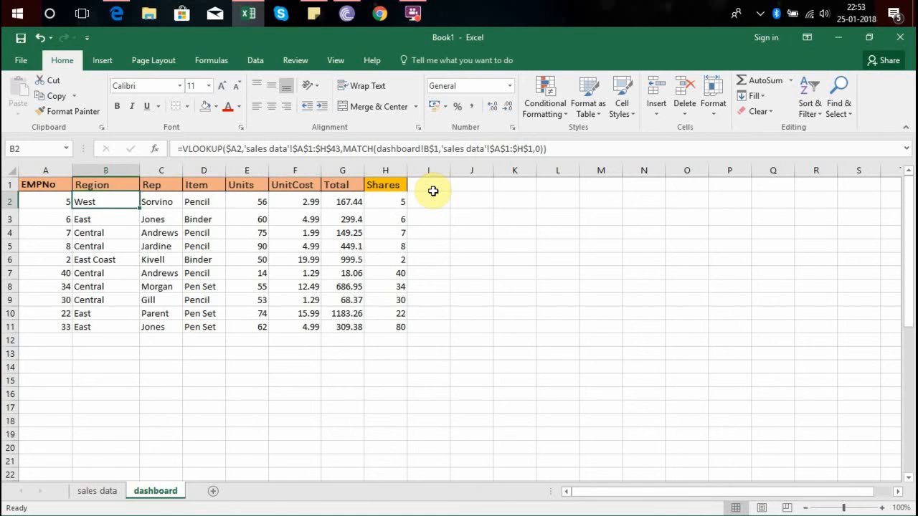
key("Right")
key("Left")
key("Down")
key("Up")
key("Up")
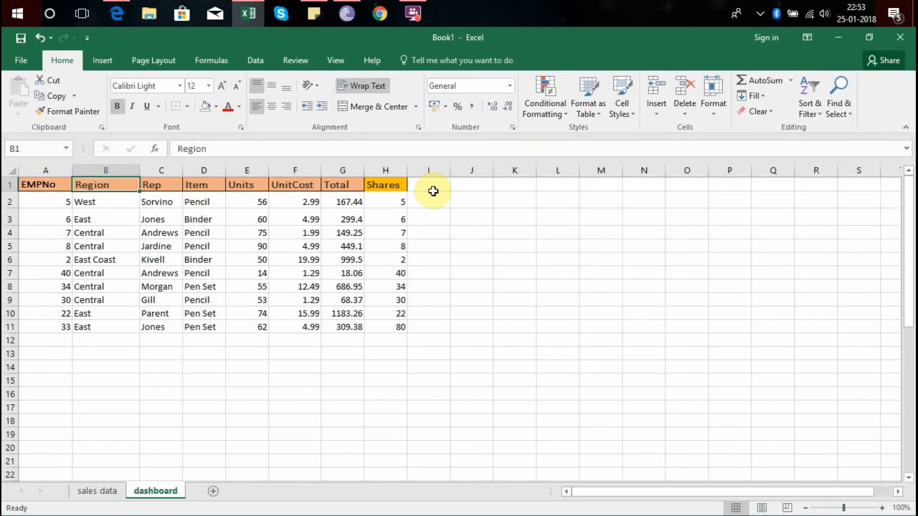
key("Down")
key("Left")
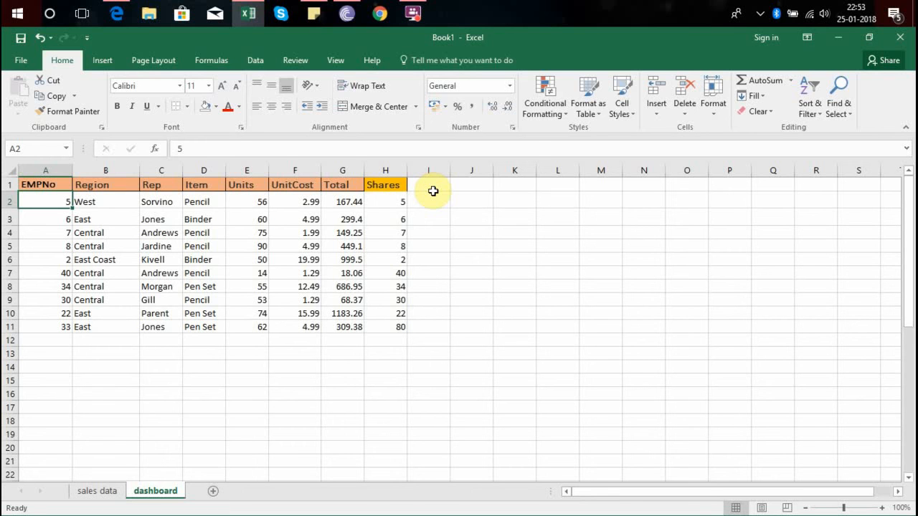
key("Right")
key("Right")
key("Left")
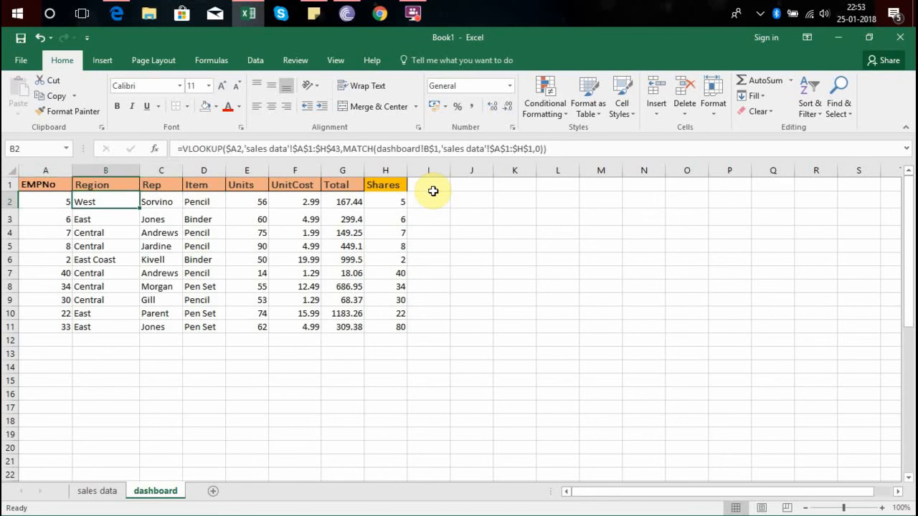
key("Up")
key("Left")
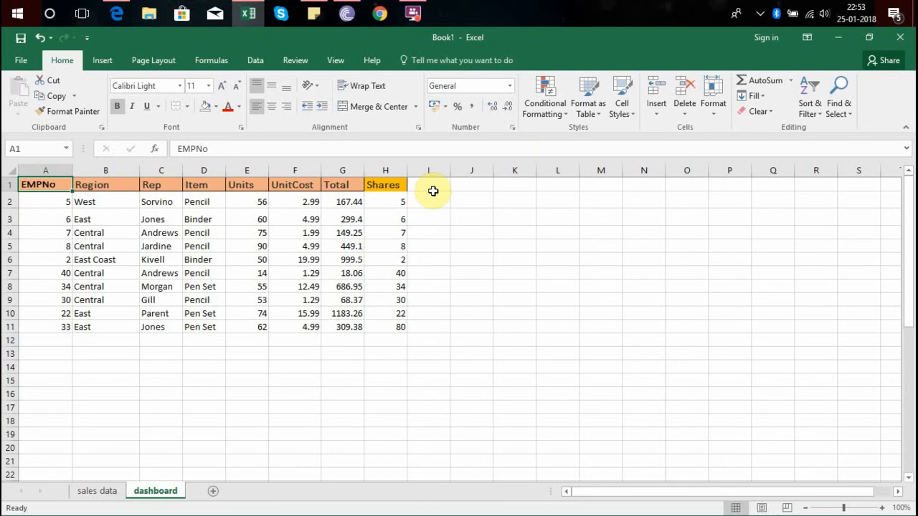
left_click(416, 15)
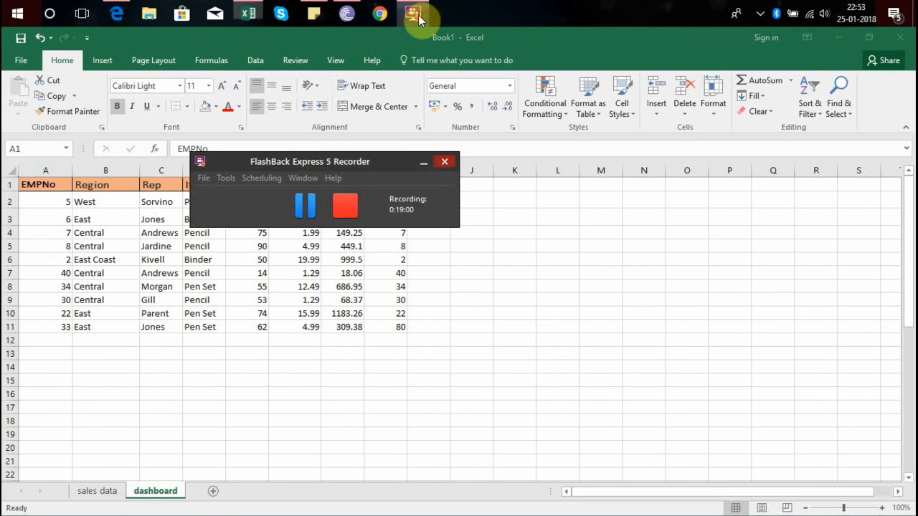